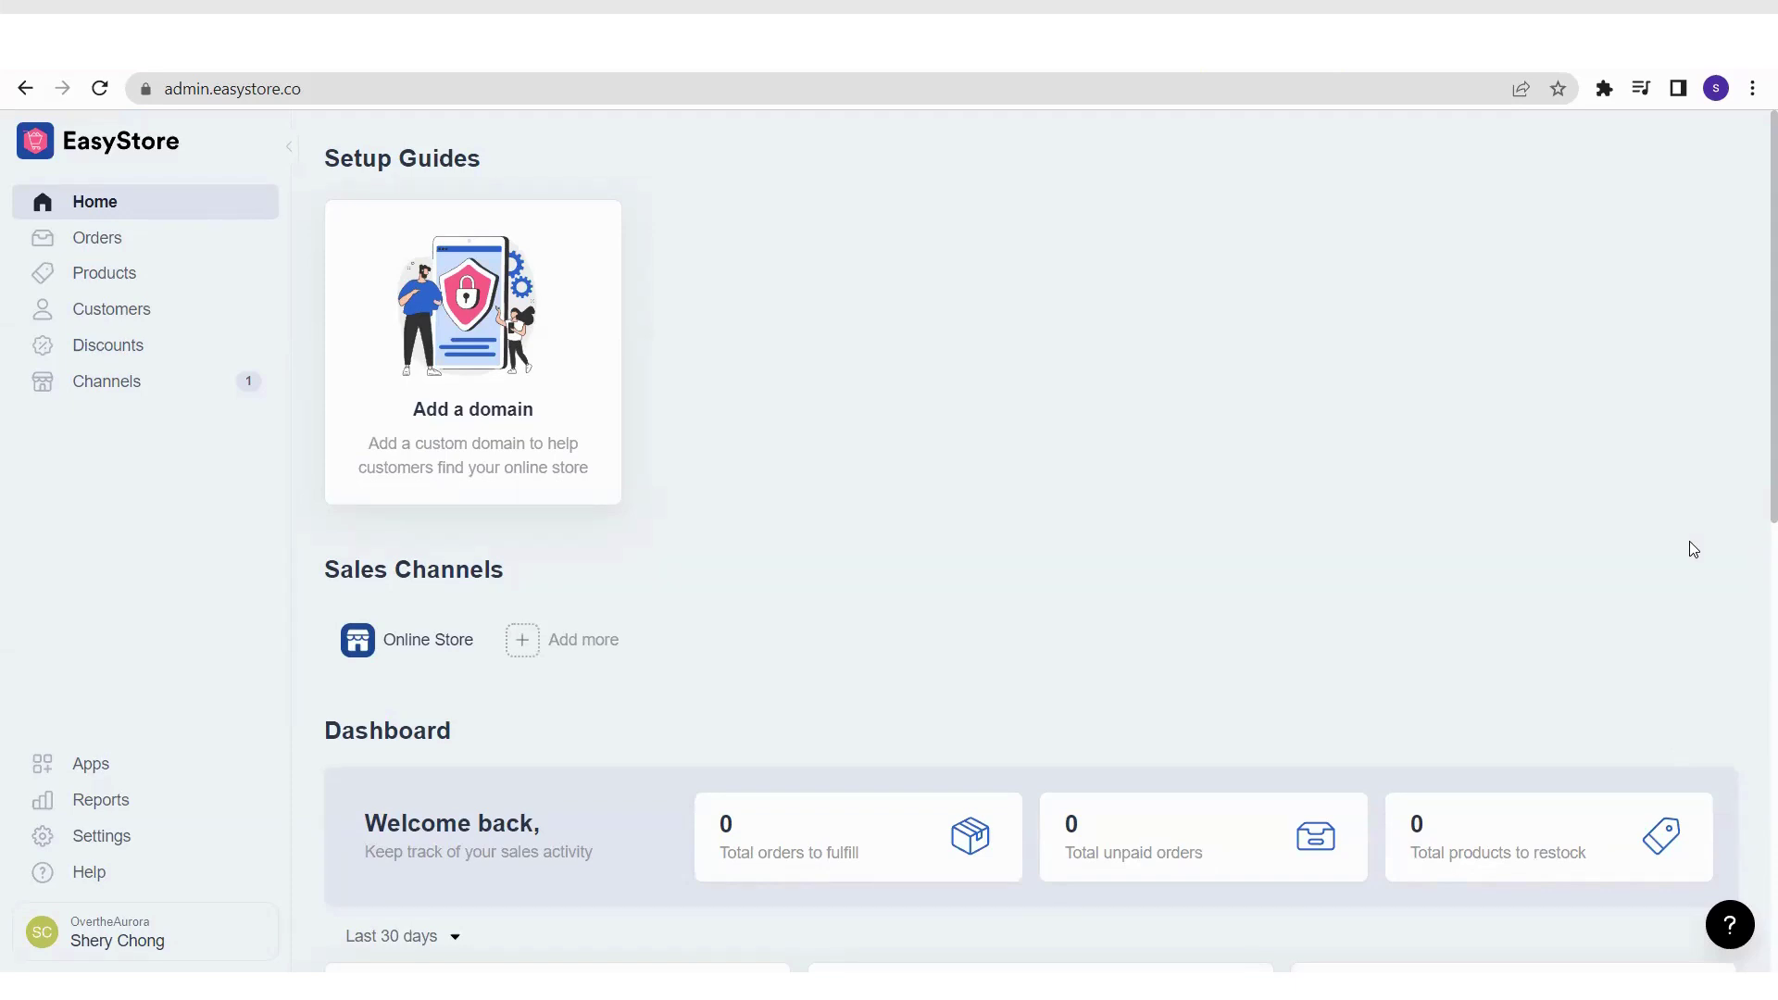
Start a new product titled "High Heels" and describe its Malaysian Top 5 designer, narrow ankle strap, angular heels, 100% Lycra and red & green colours
click(165, 283)
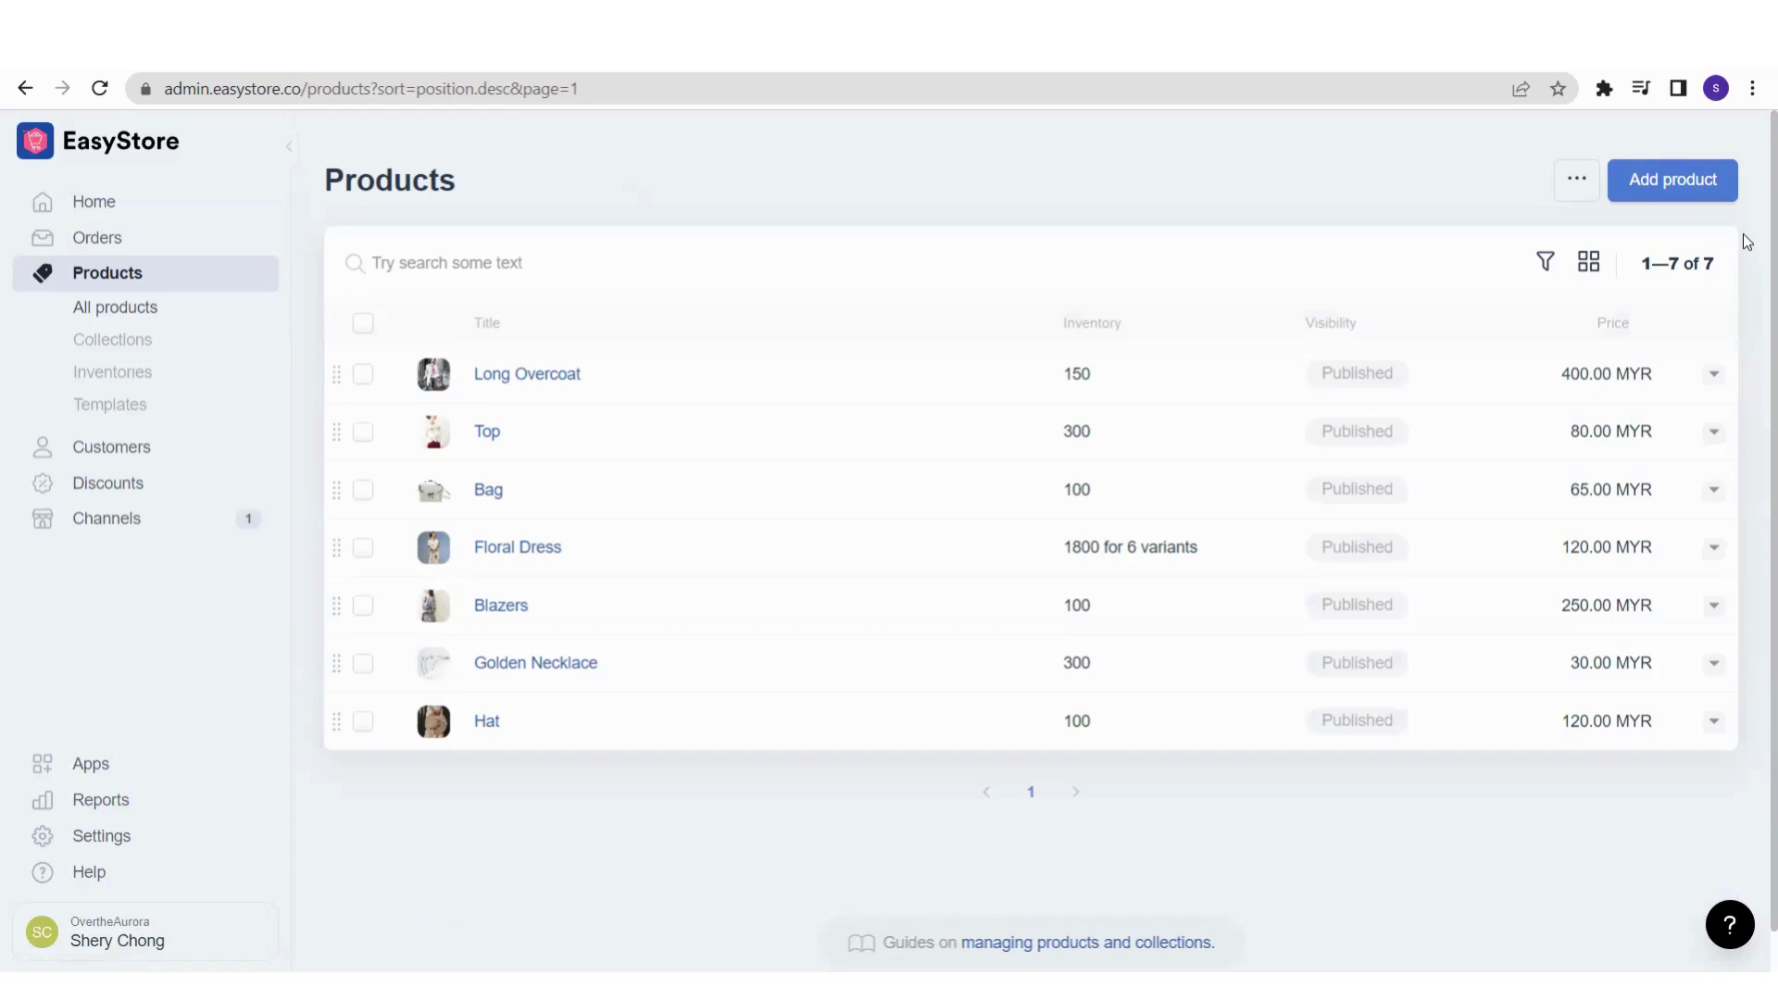
click(1683, 188)
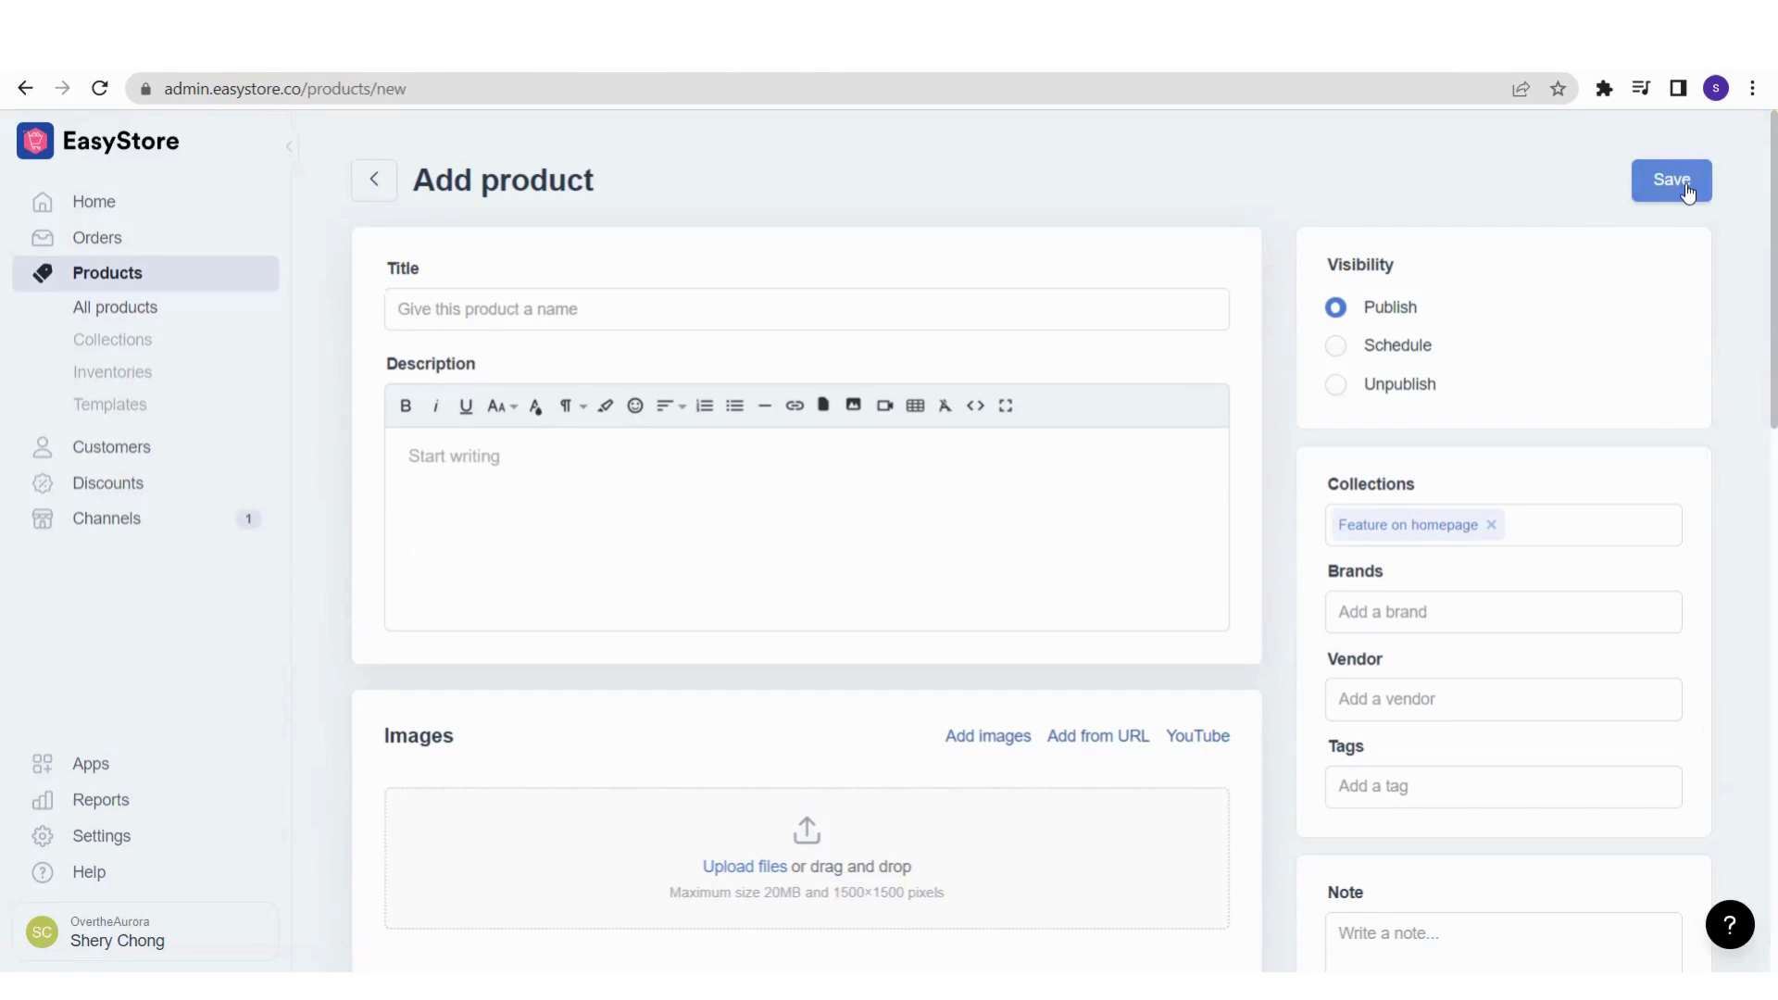
click(694, 312)
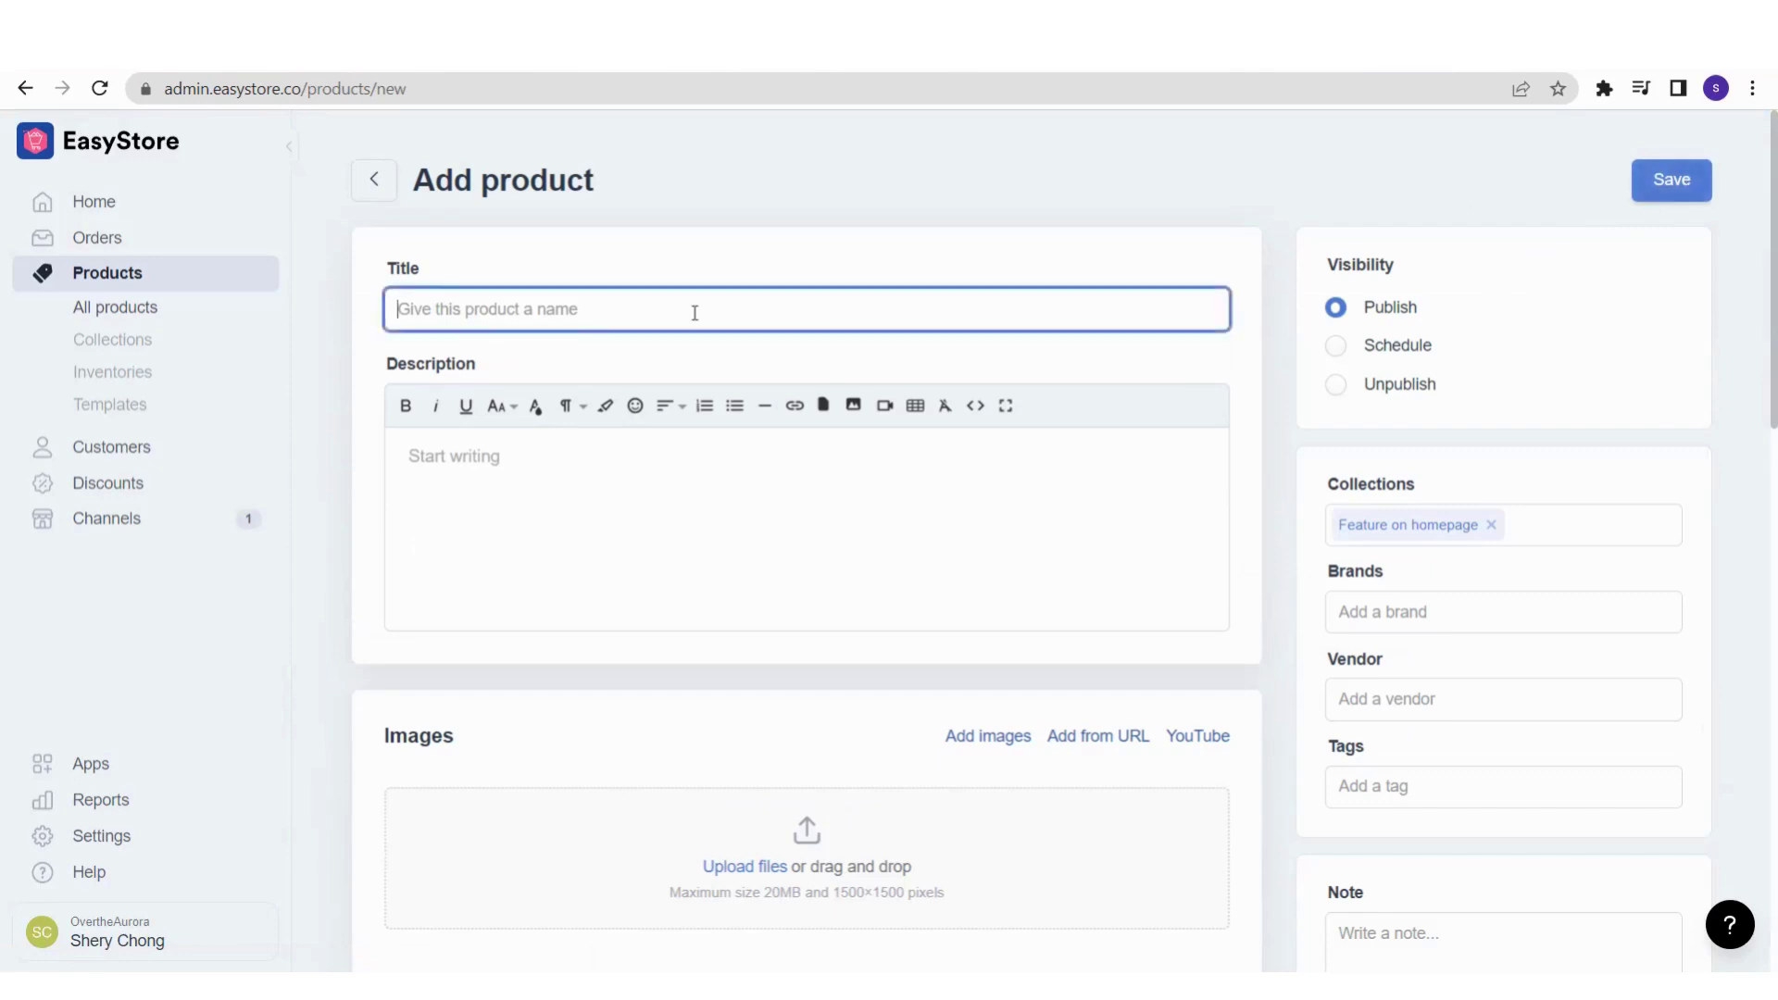
text(High Heels)
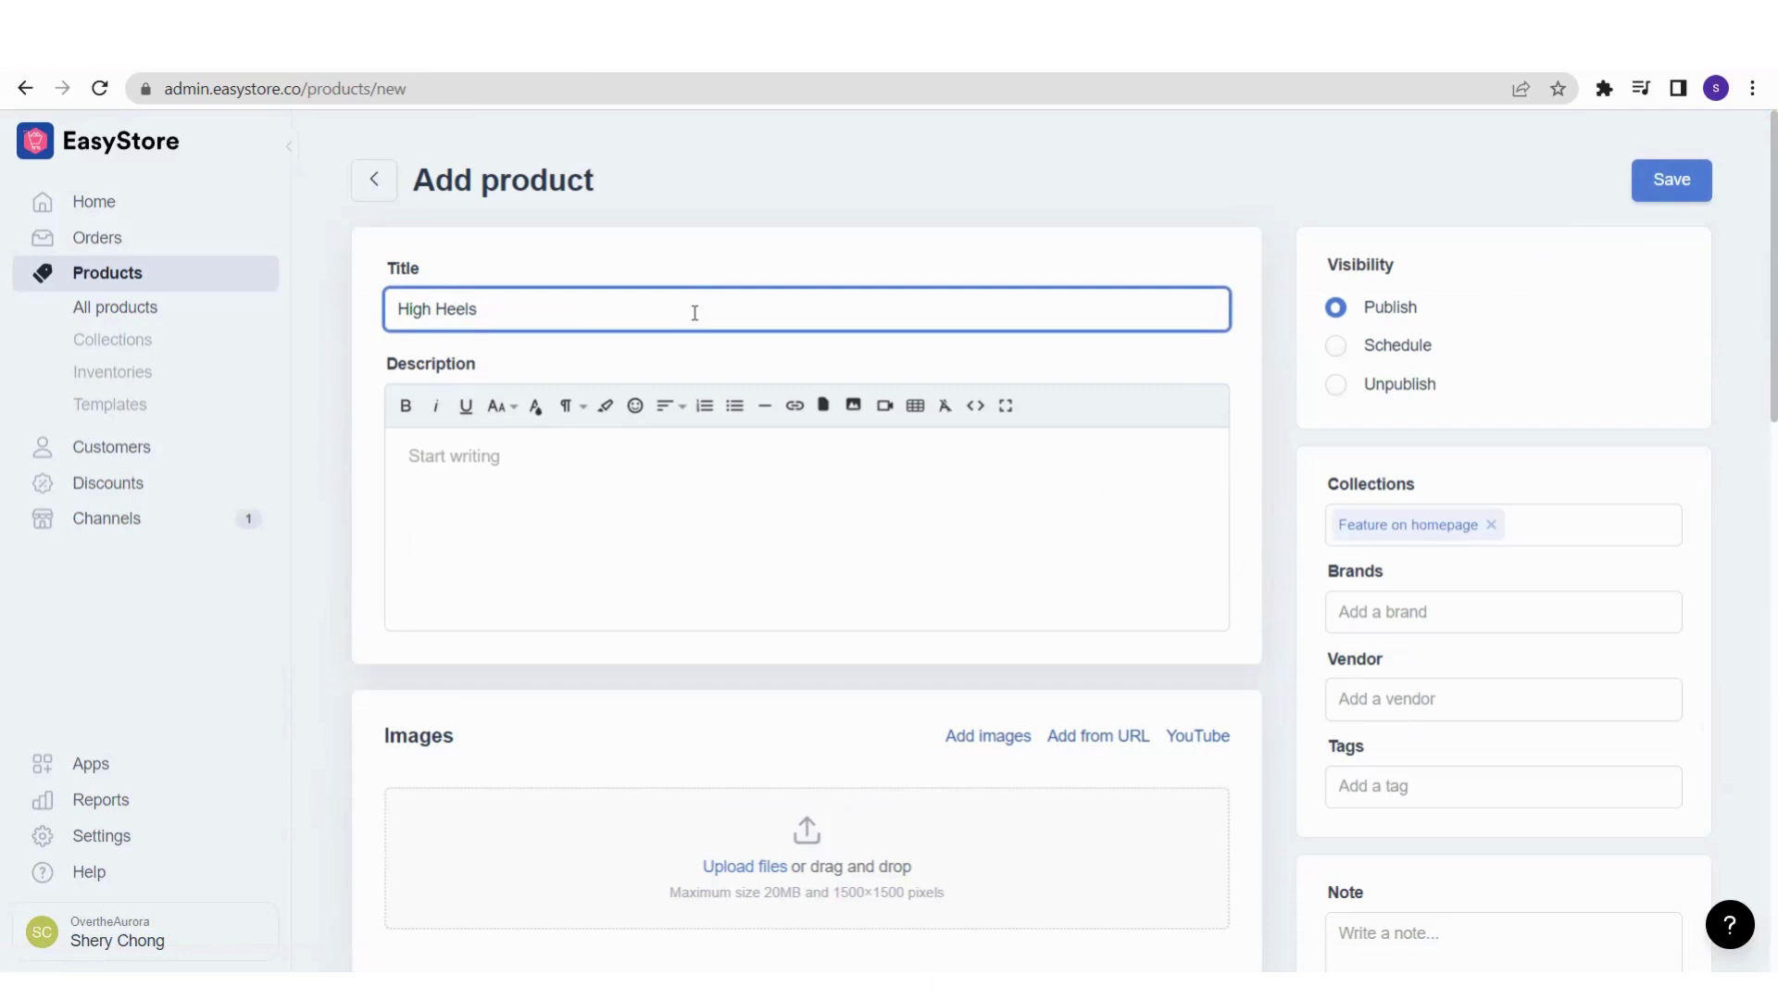
click(551, 469)
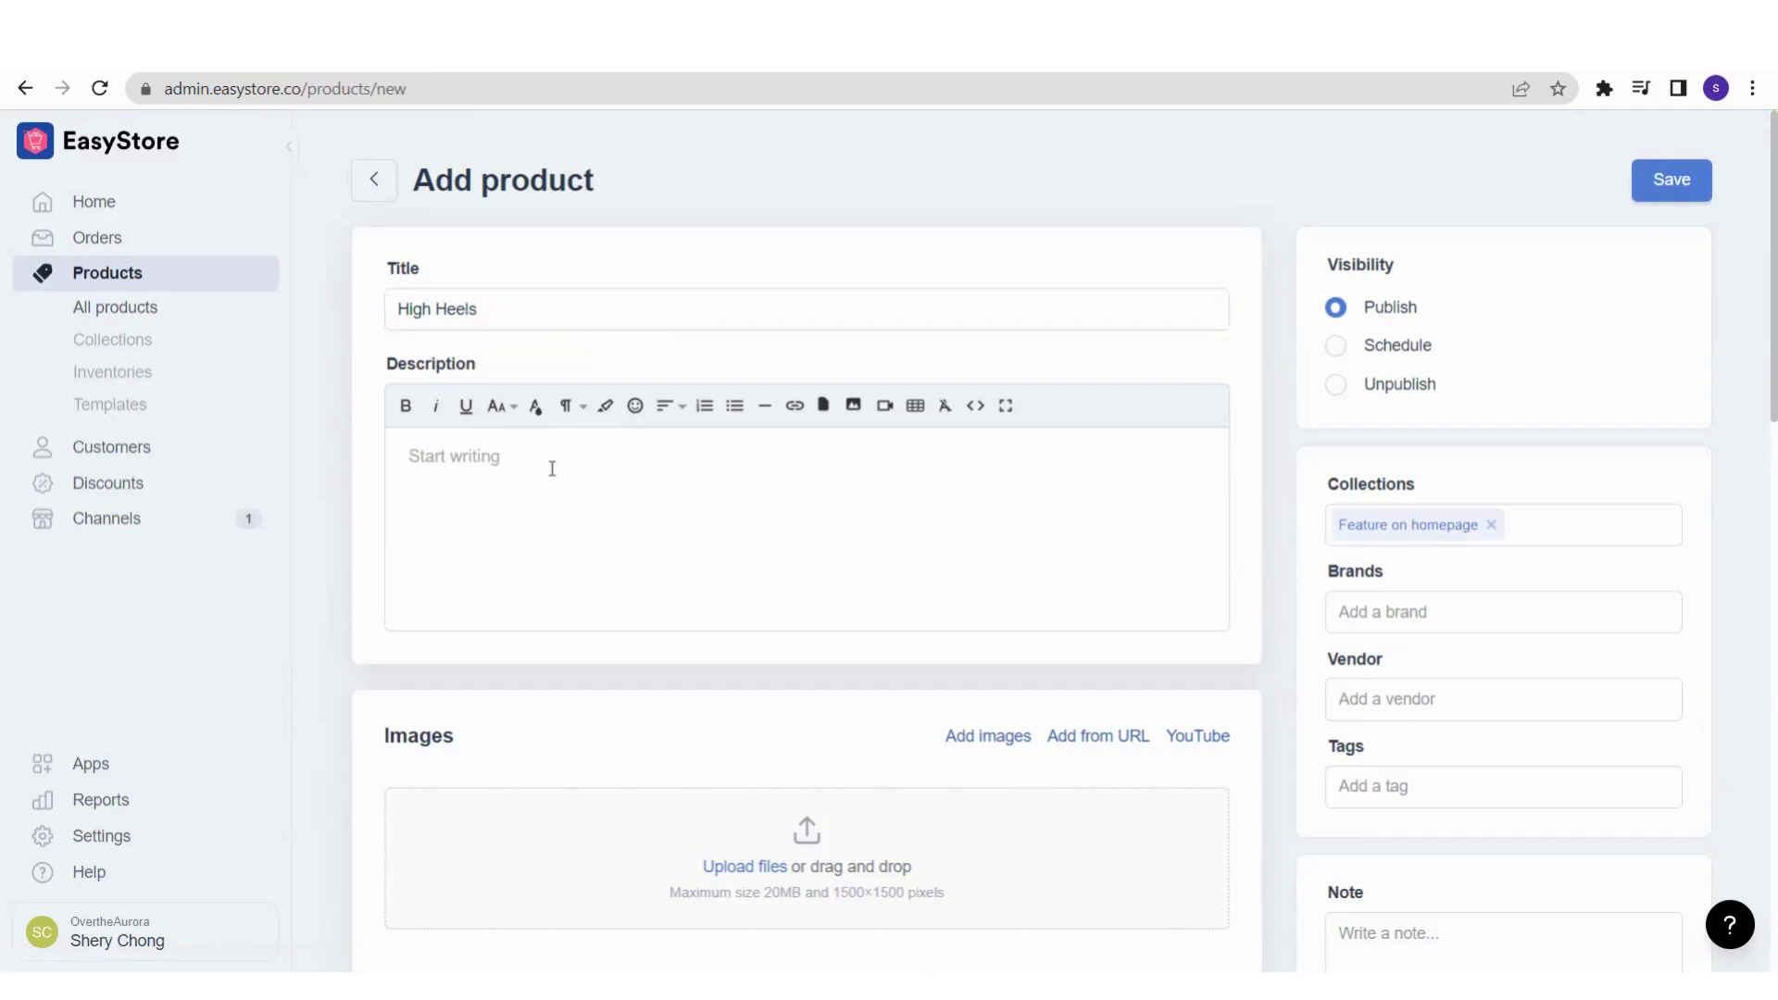
text(The perfect pair of heels that supports you wherever you go. Designed by Malaysian Top 5 designer. A narrow ankle strap and angular heels.100% Lycra. Available in 2 colours red & green.)
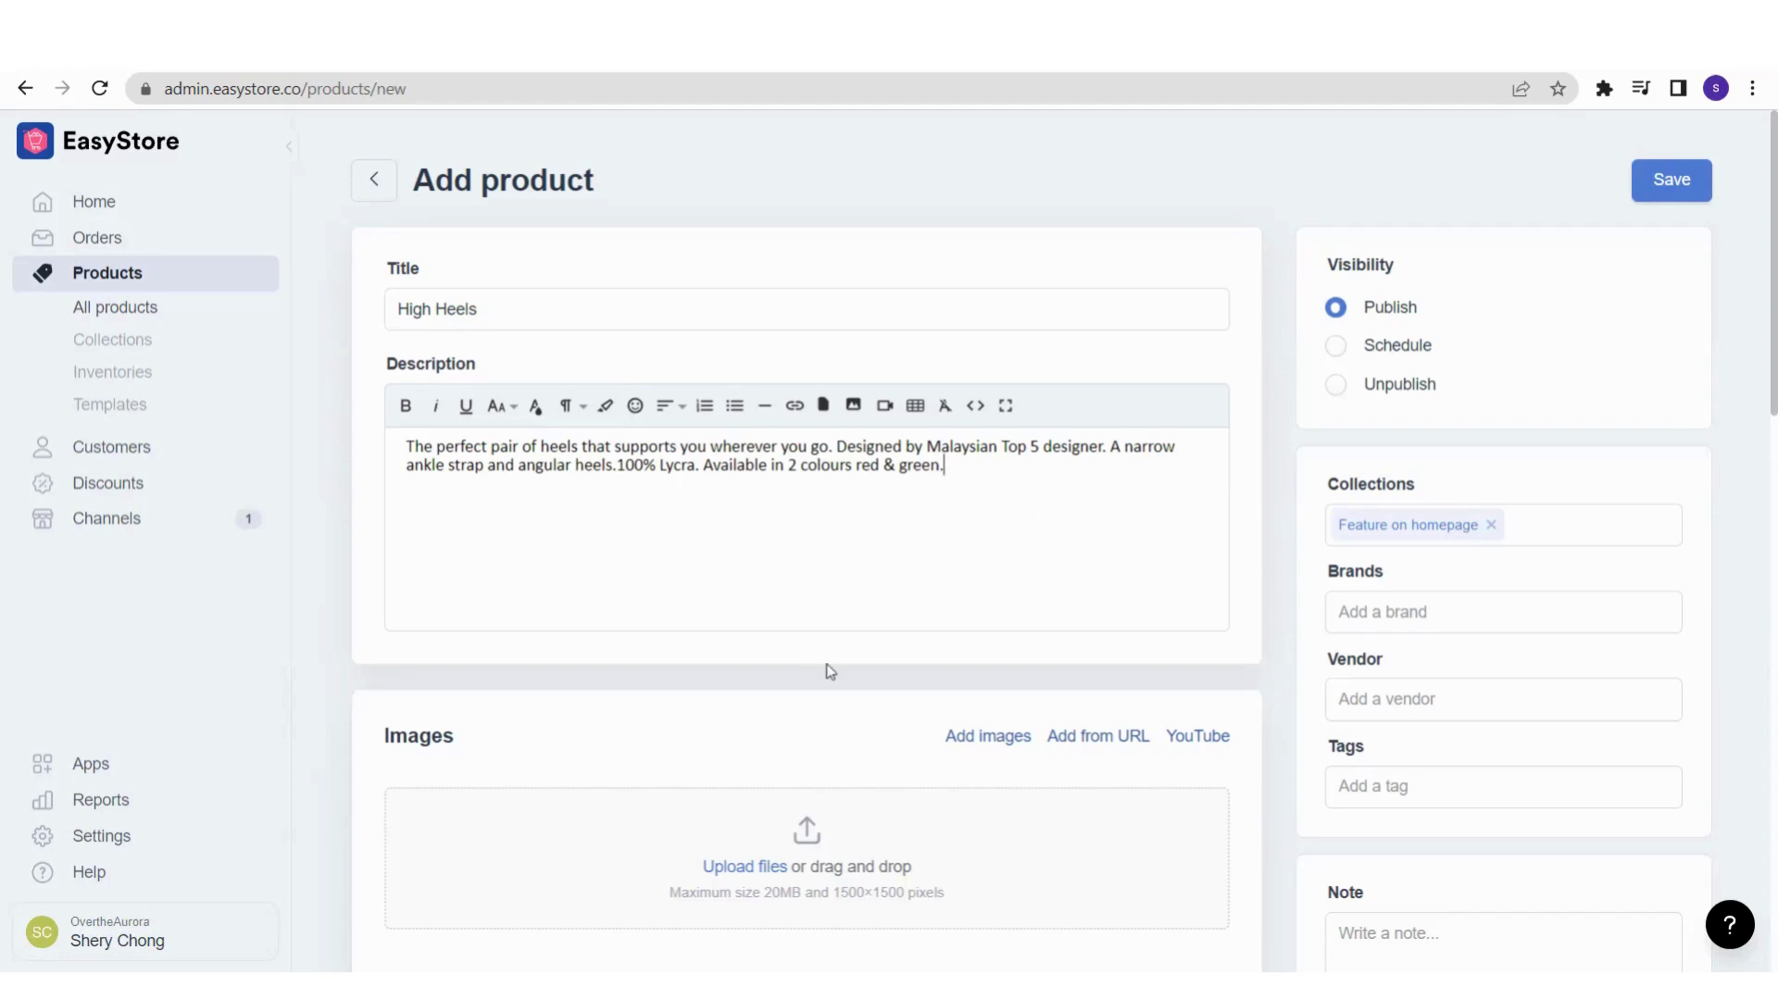
Upload the red heels photo and the green heels photo to the product's images
scroll(866, 686, down, 3)
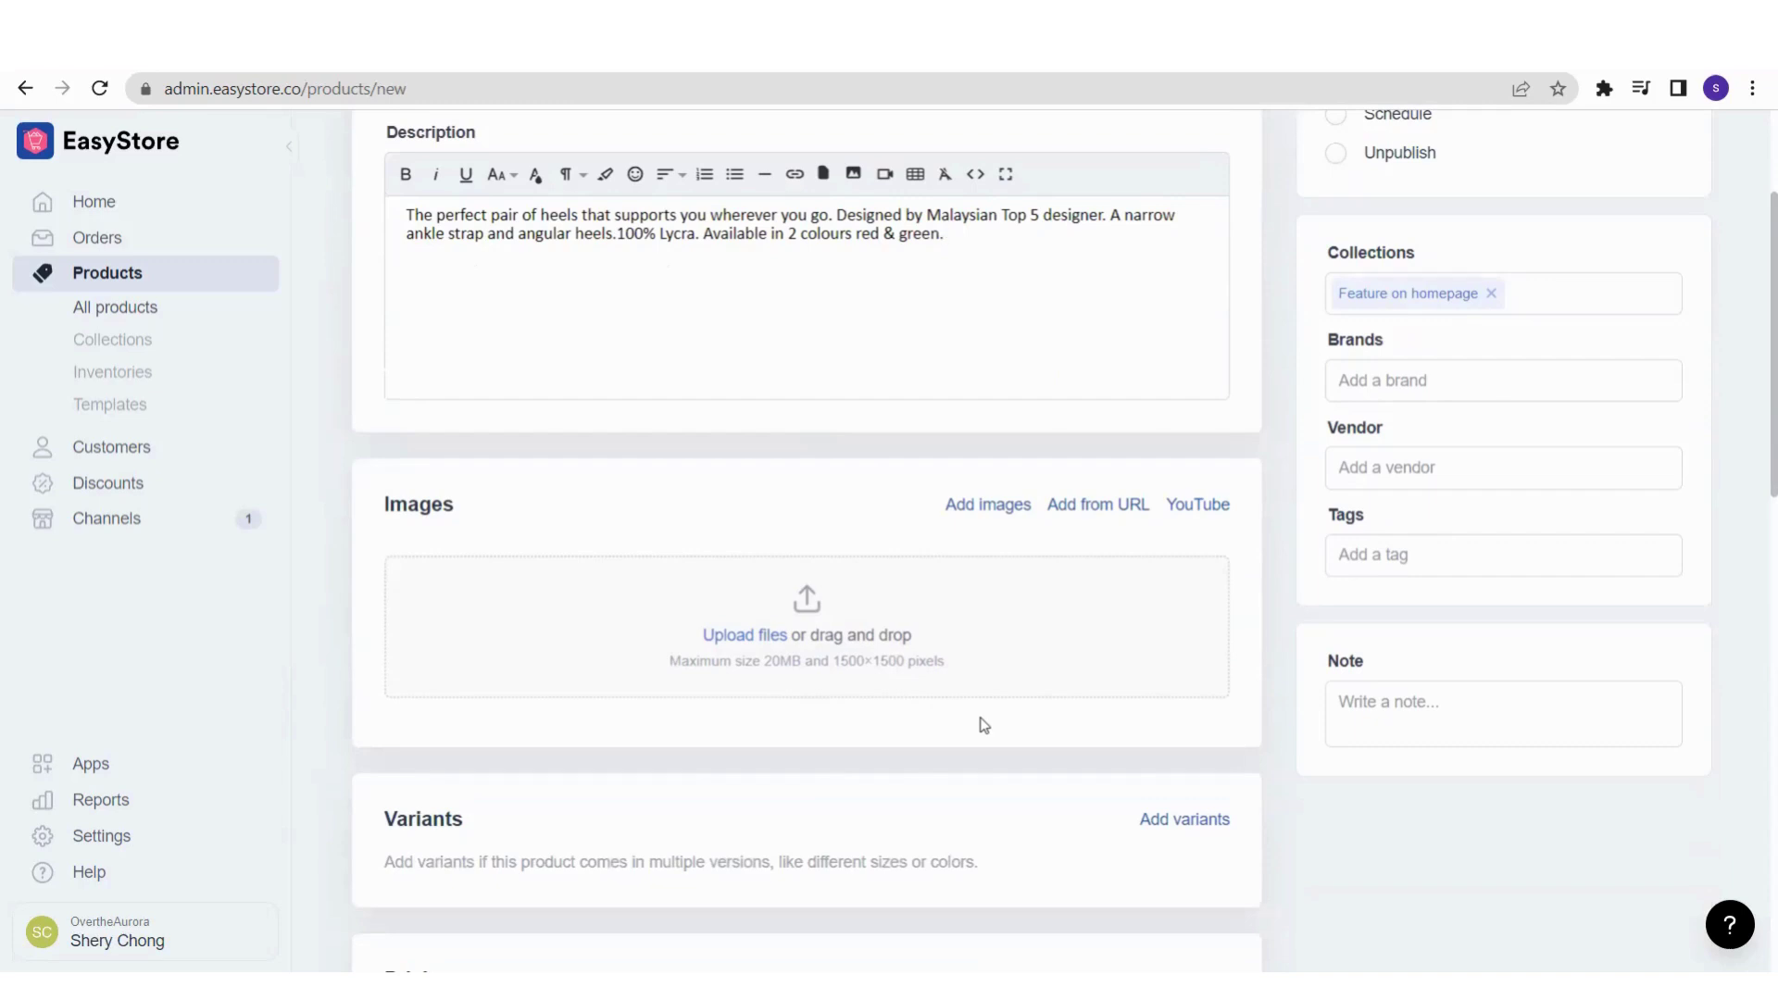
scroll(979, 722, down, 1)
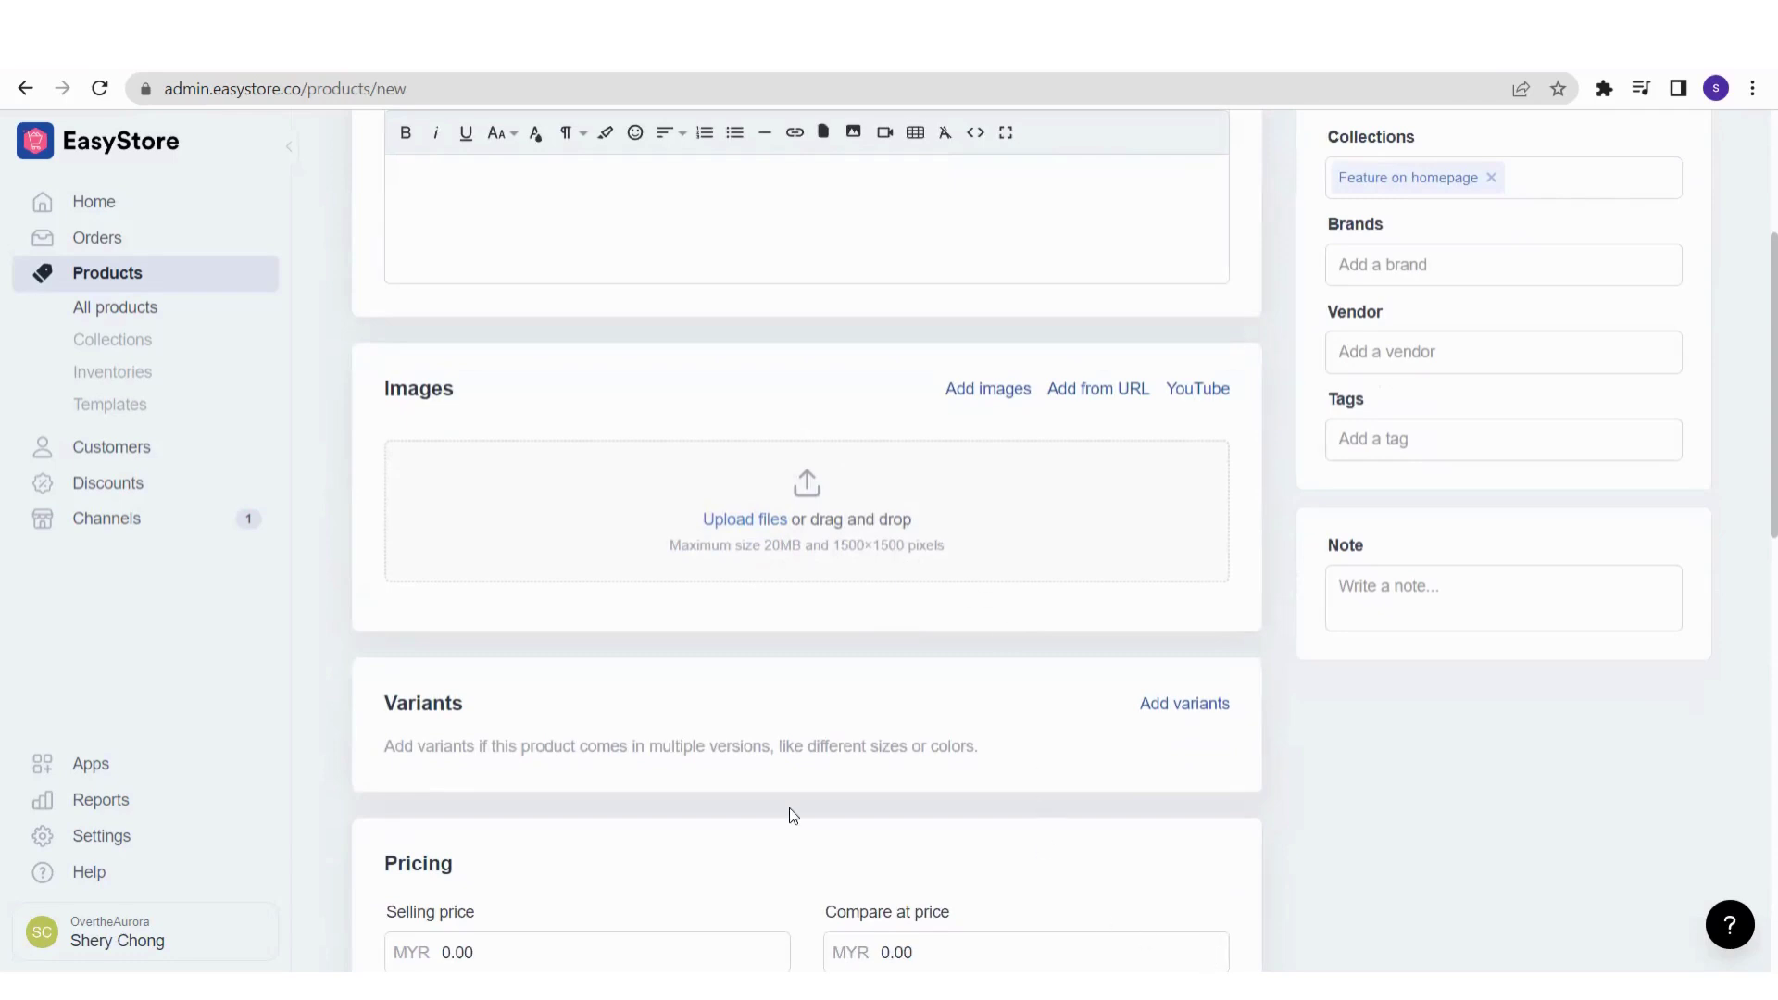
drag(645, 507, 644, 513)
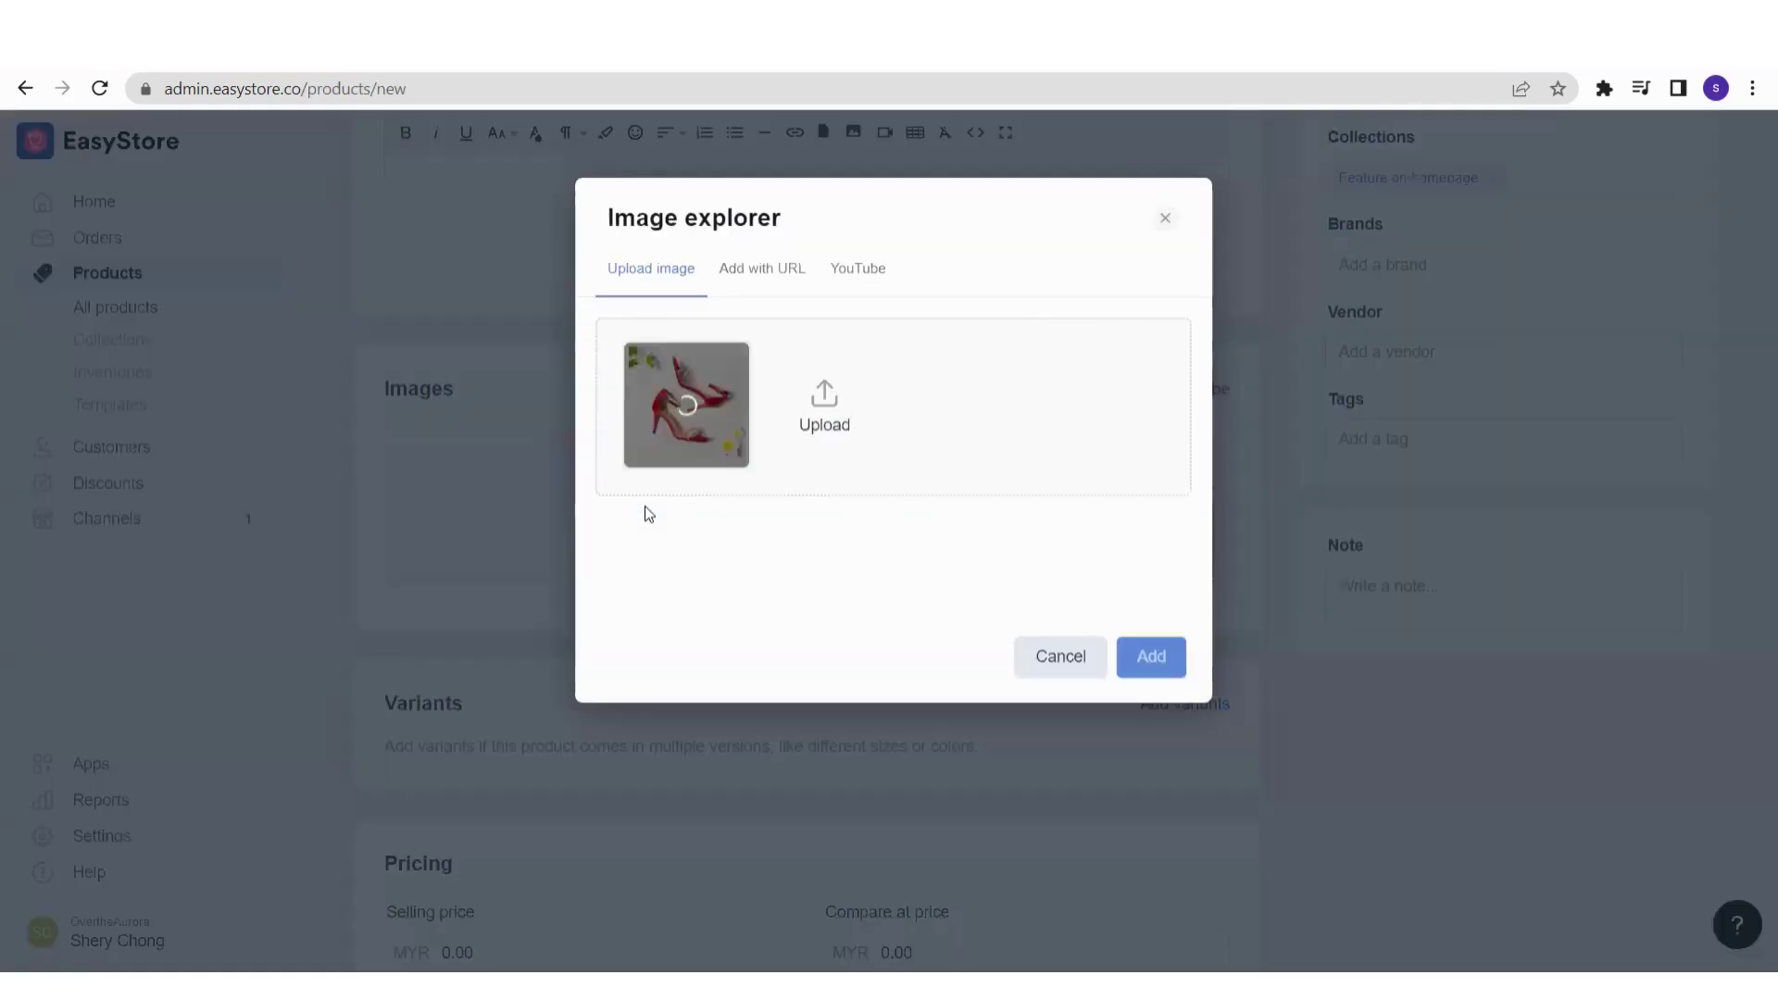
click(1131, 663)
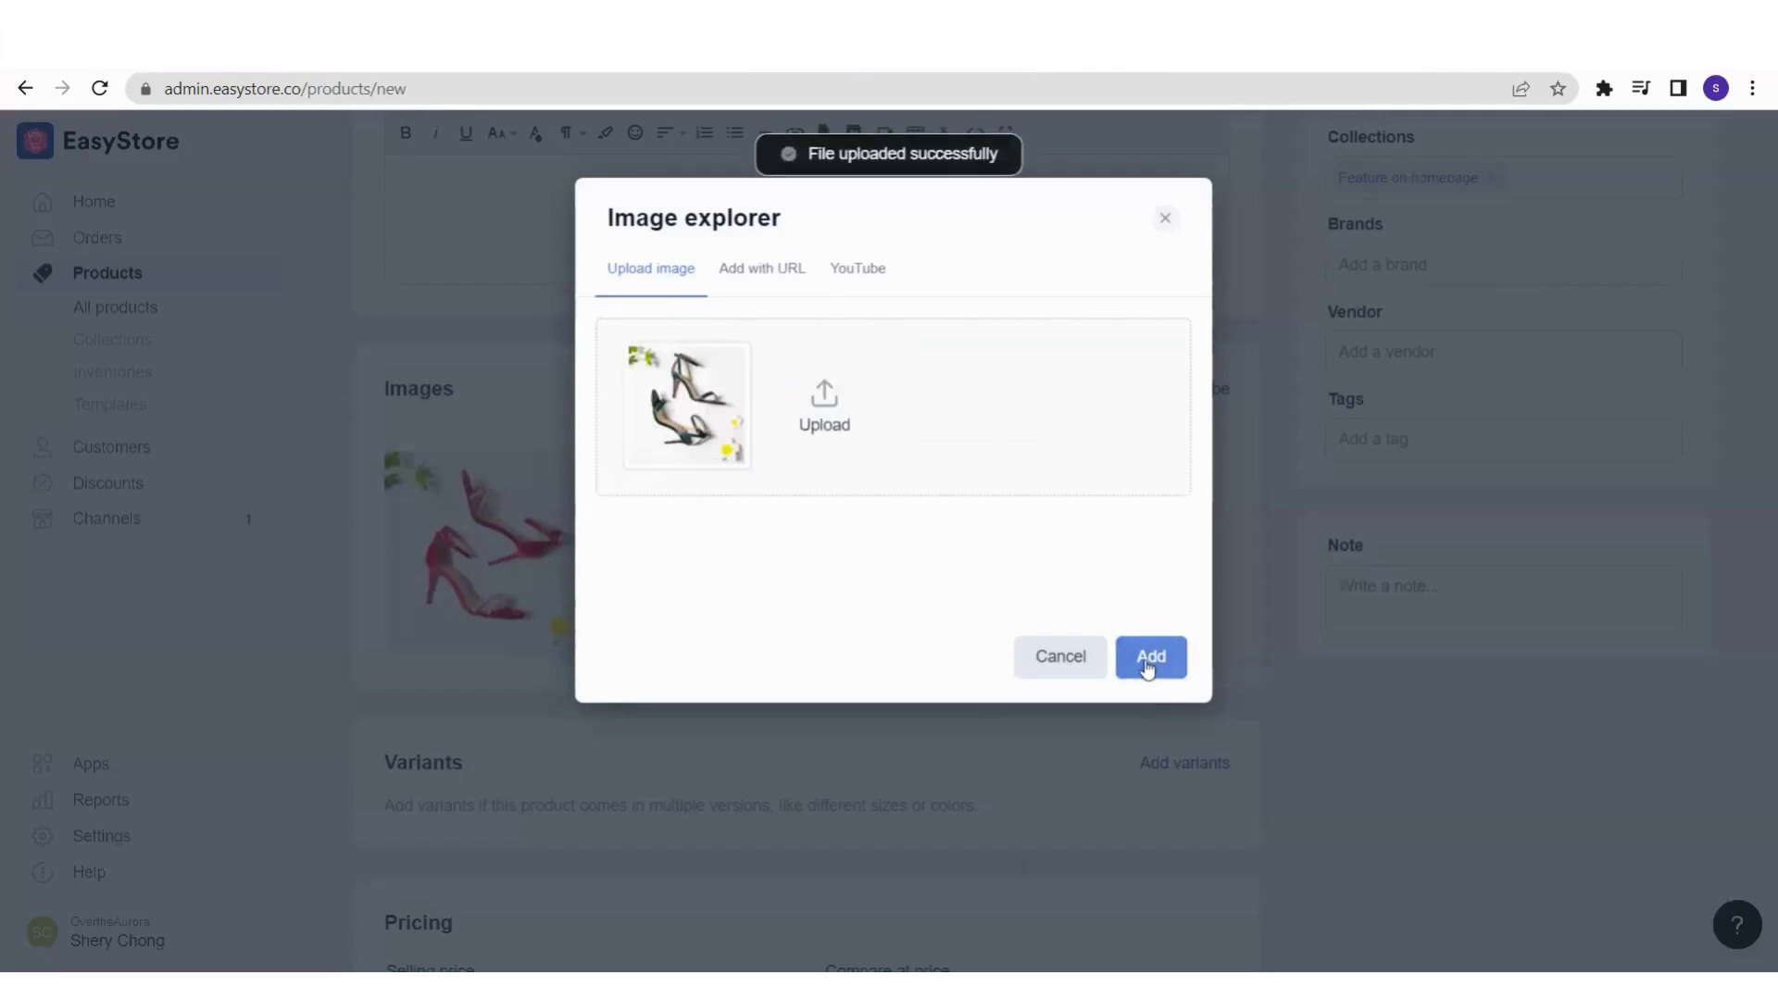
click(1148, 662)
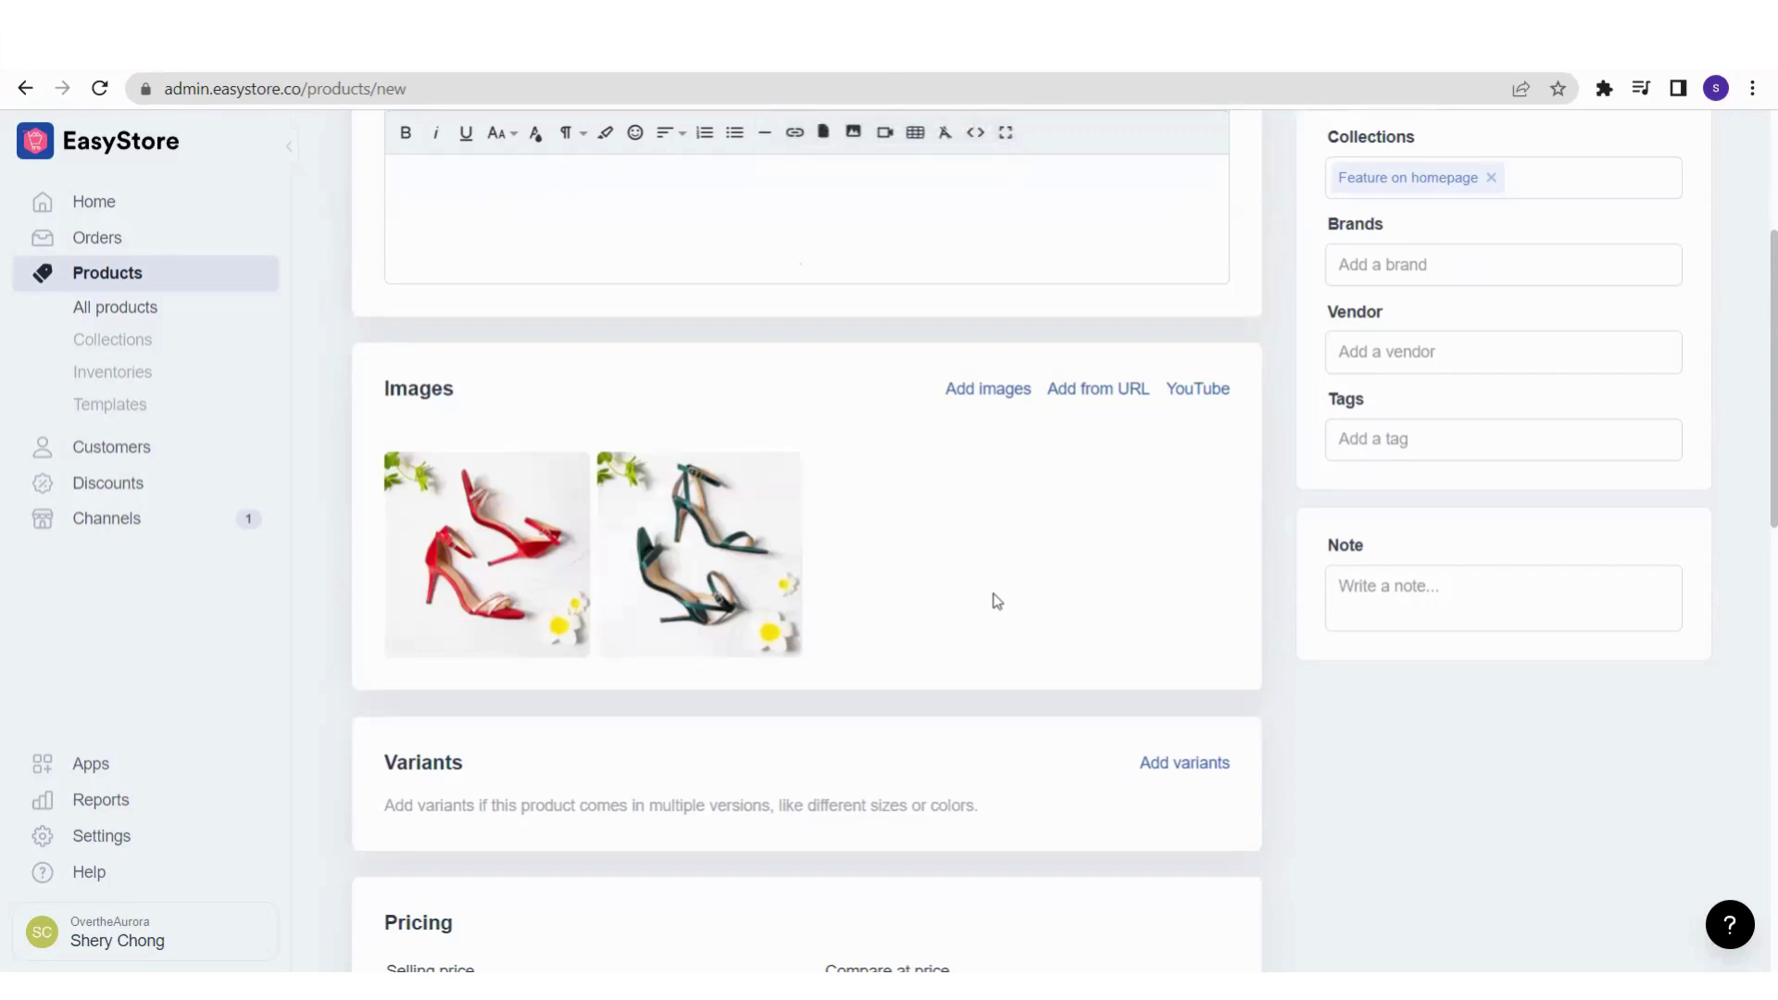
Examine the red heels image's link and title settings, and preview the image at full size
mouse_move(491, 580)
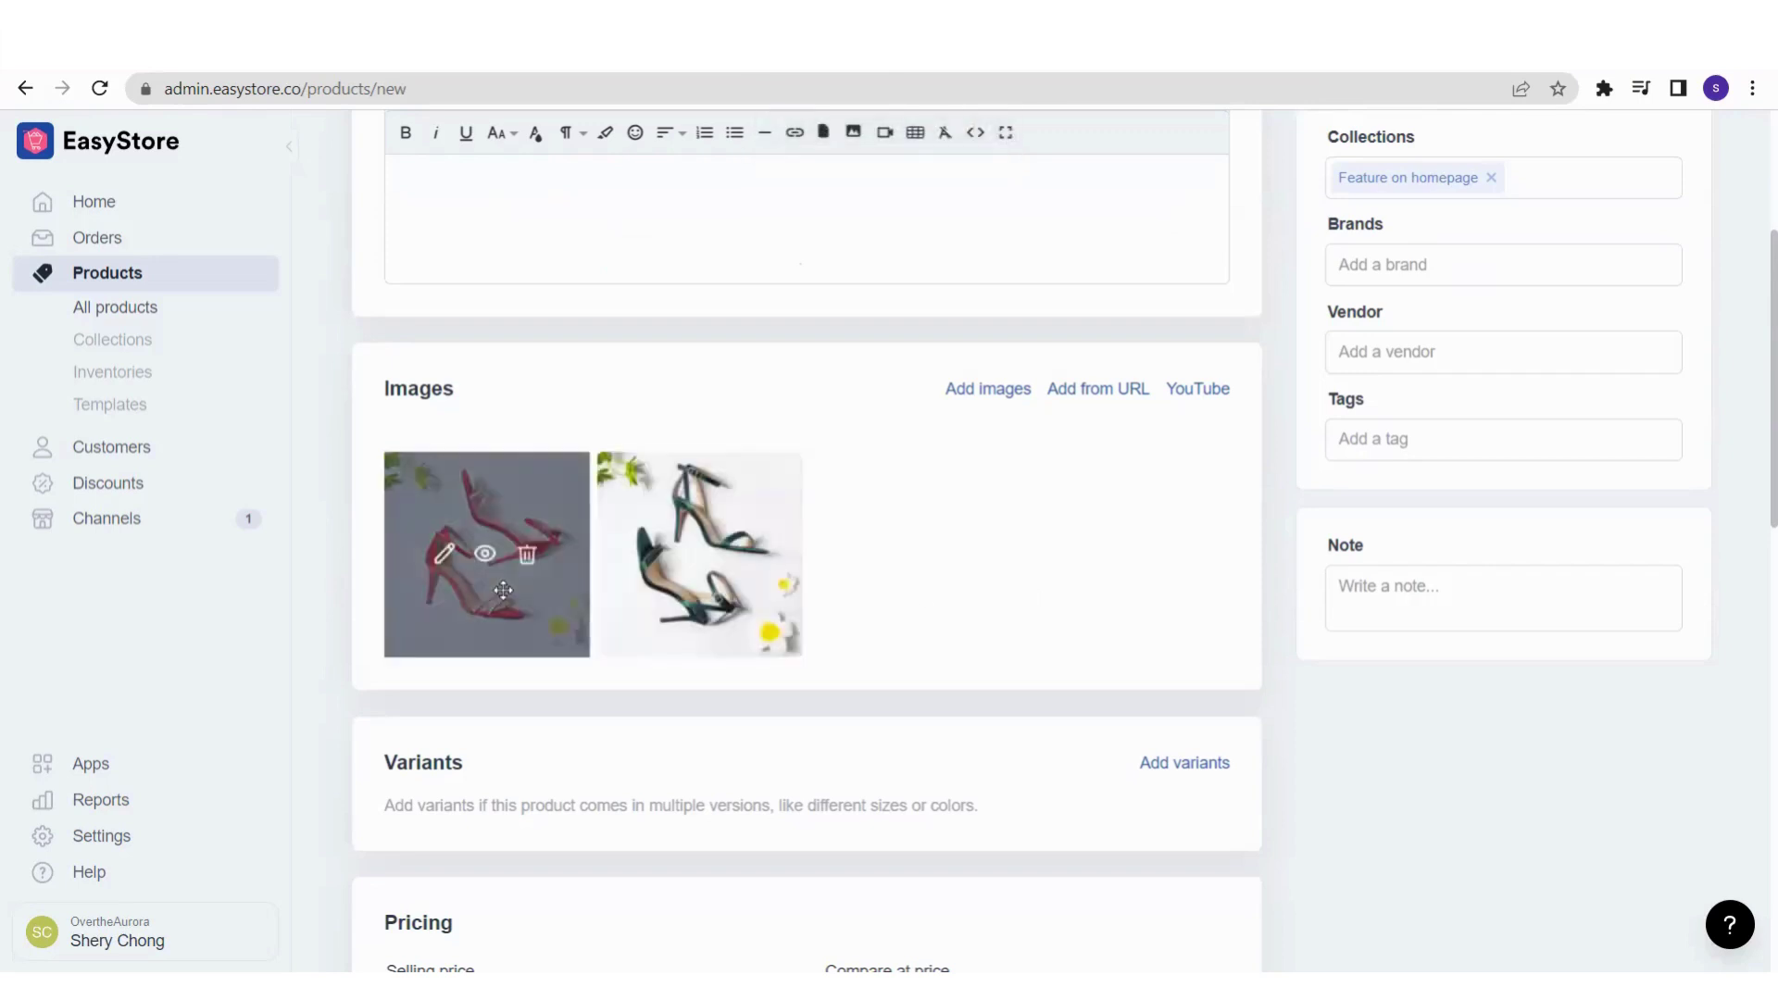
click(444, 555)
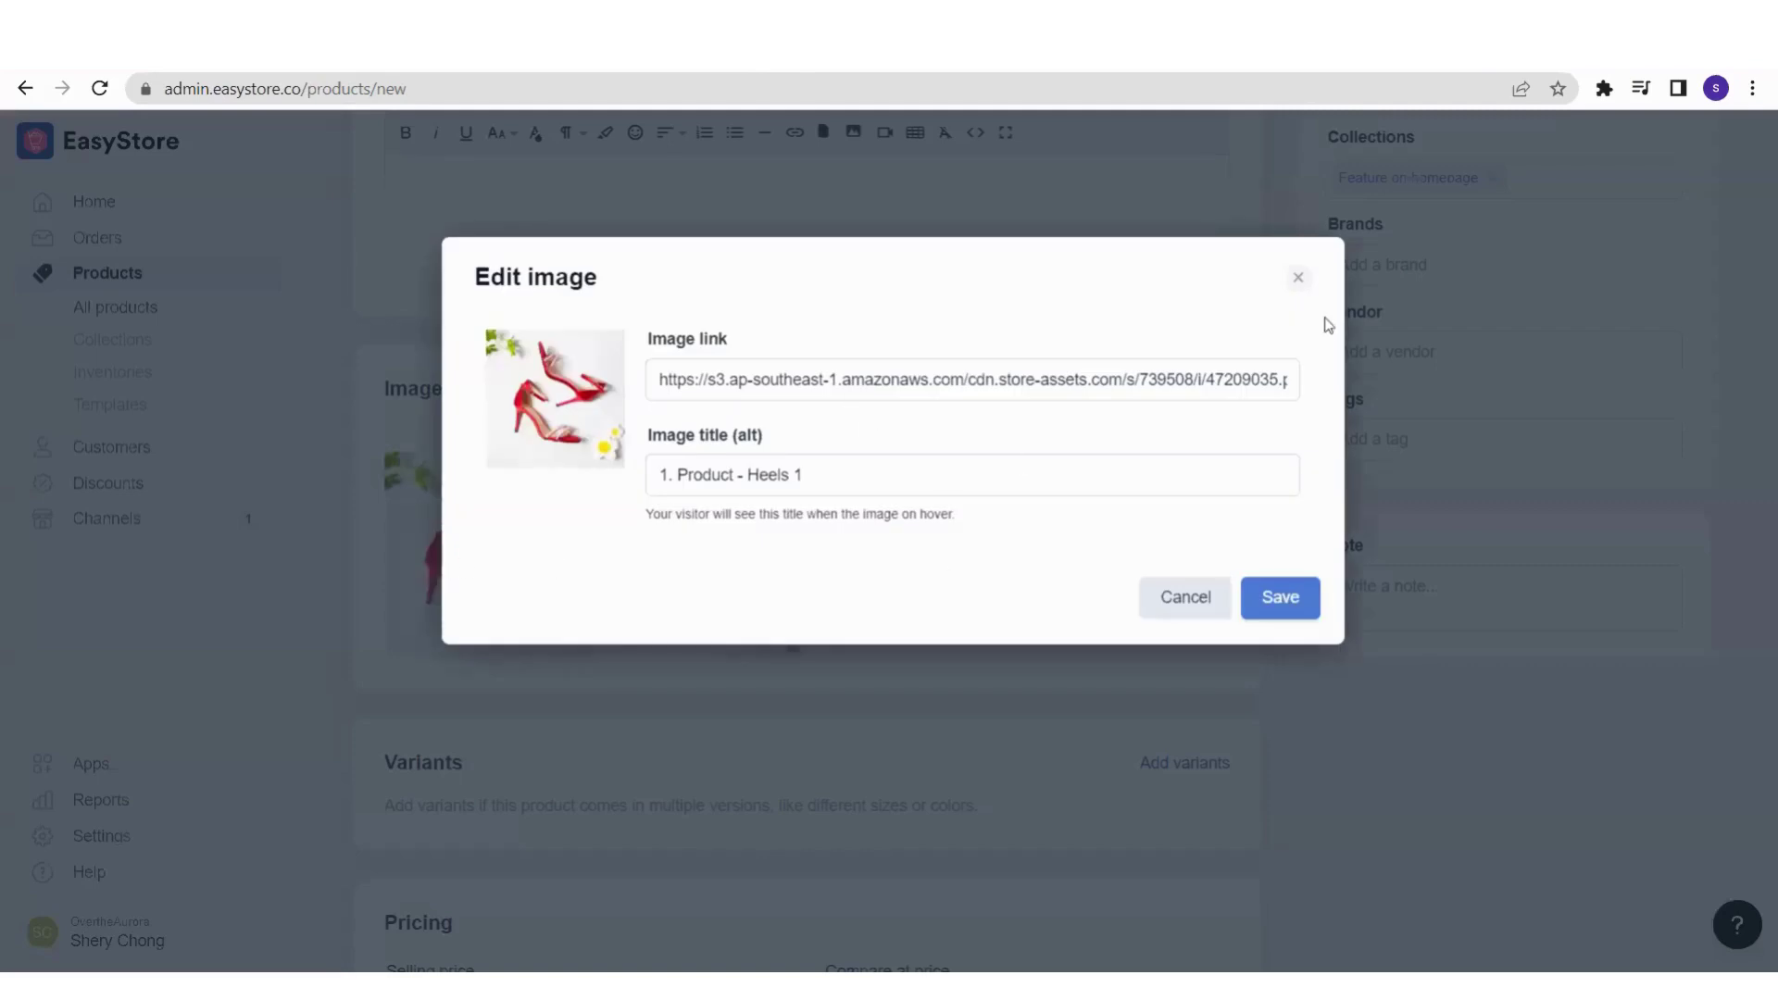
click(1298, 277)
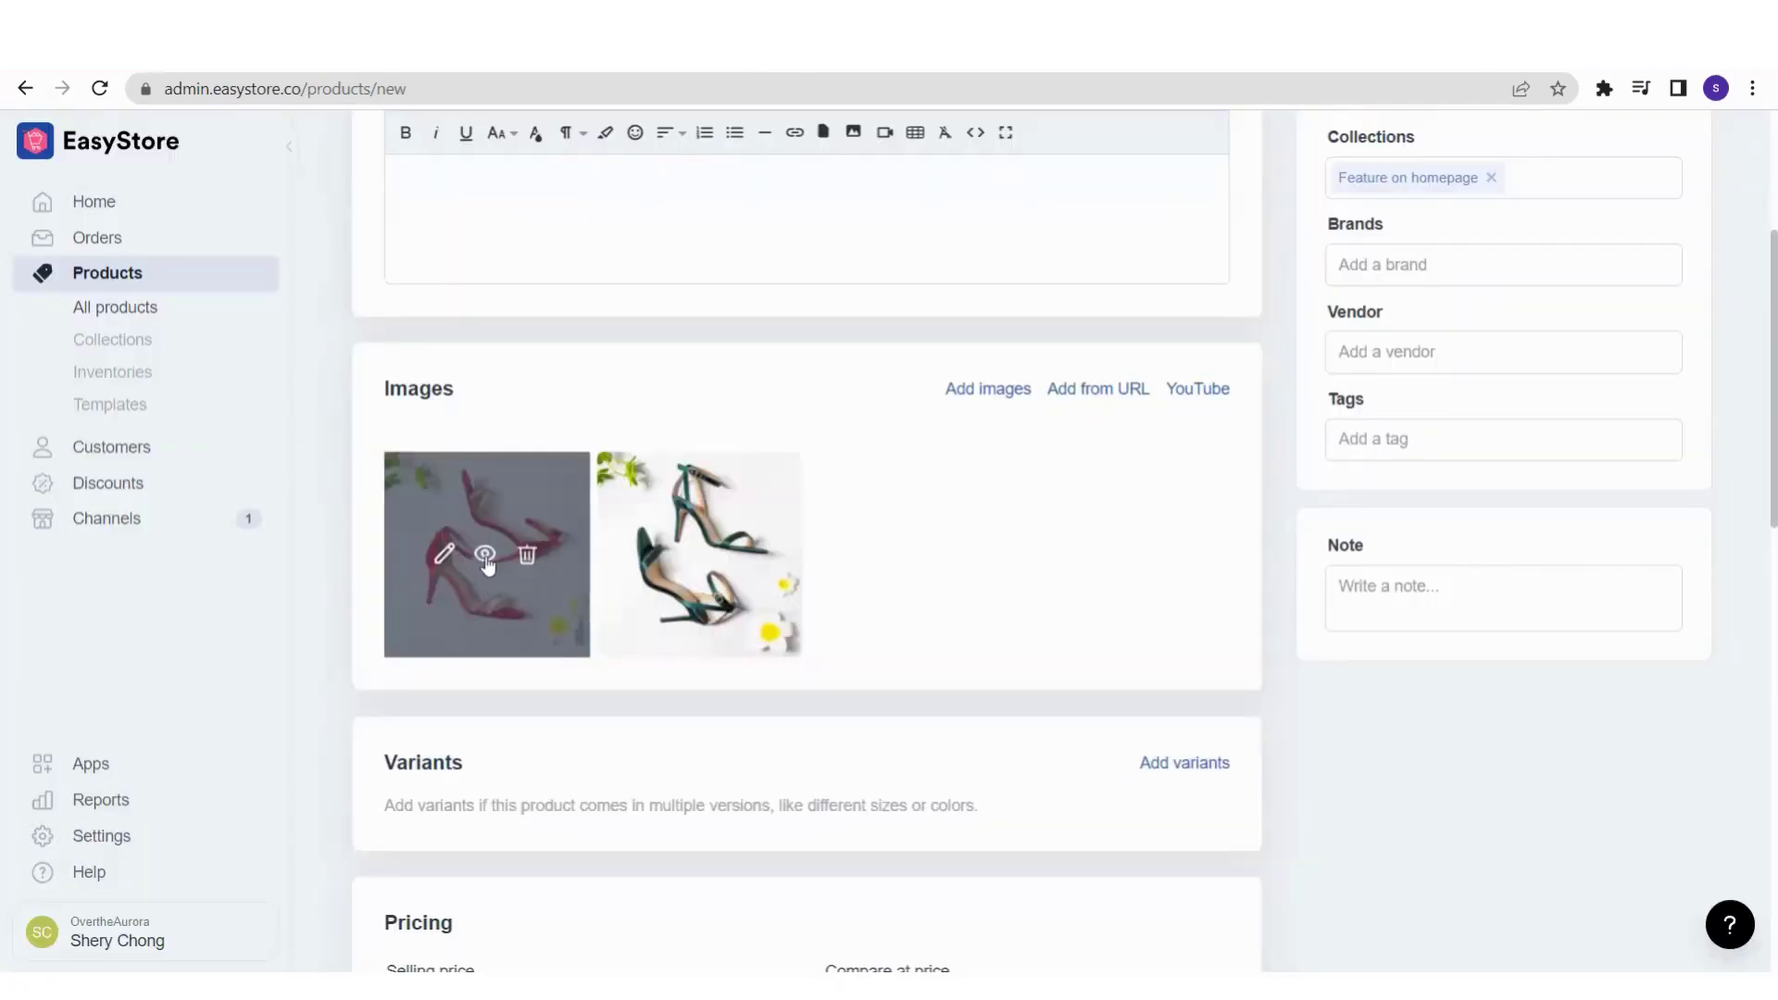
click(485, 556)
scroll(1142, 635, down, 3)
scroll(1145, 593, up, 3)
click(1298, 156)
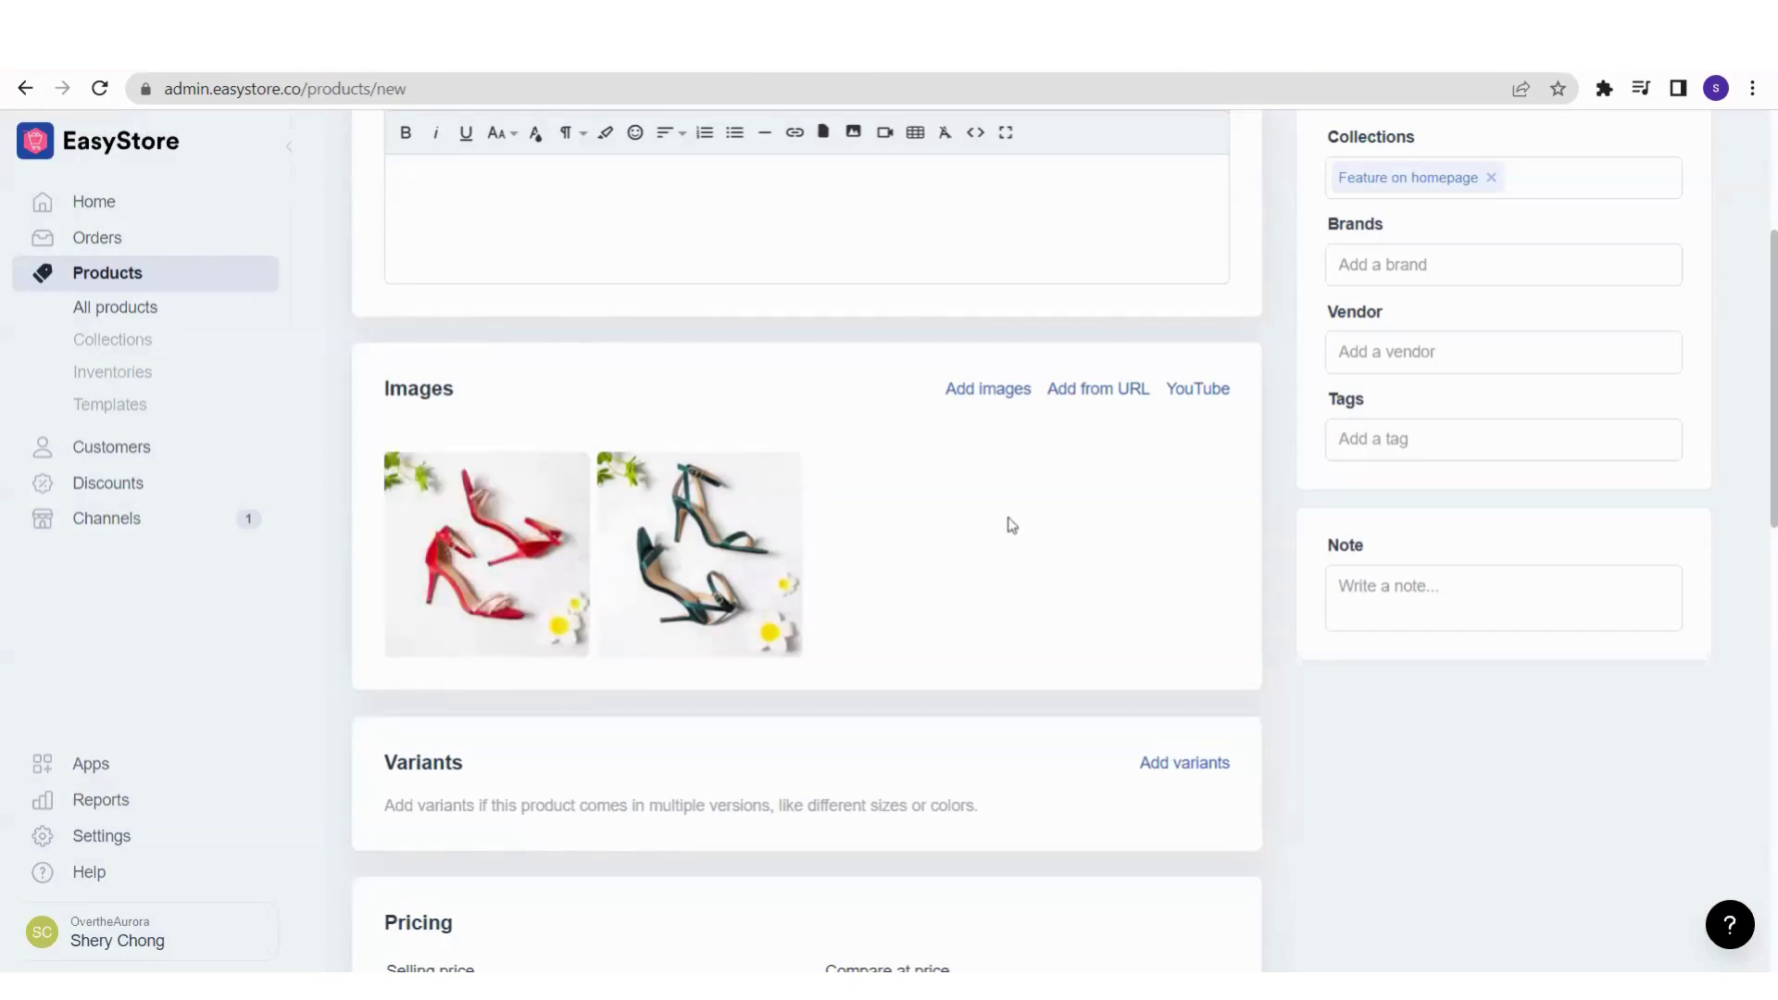
Look through the ways to add product media by file upload, image URL and YouTube URL, without adding anything
click(982, 392)
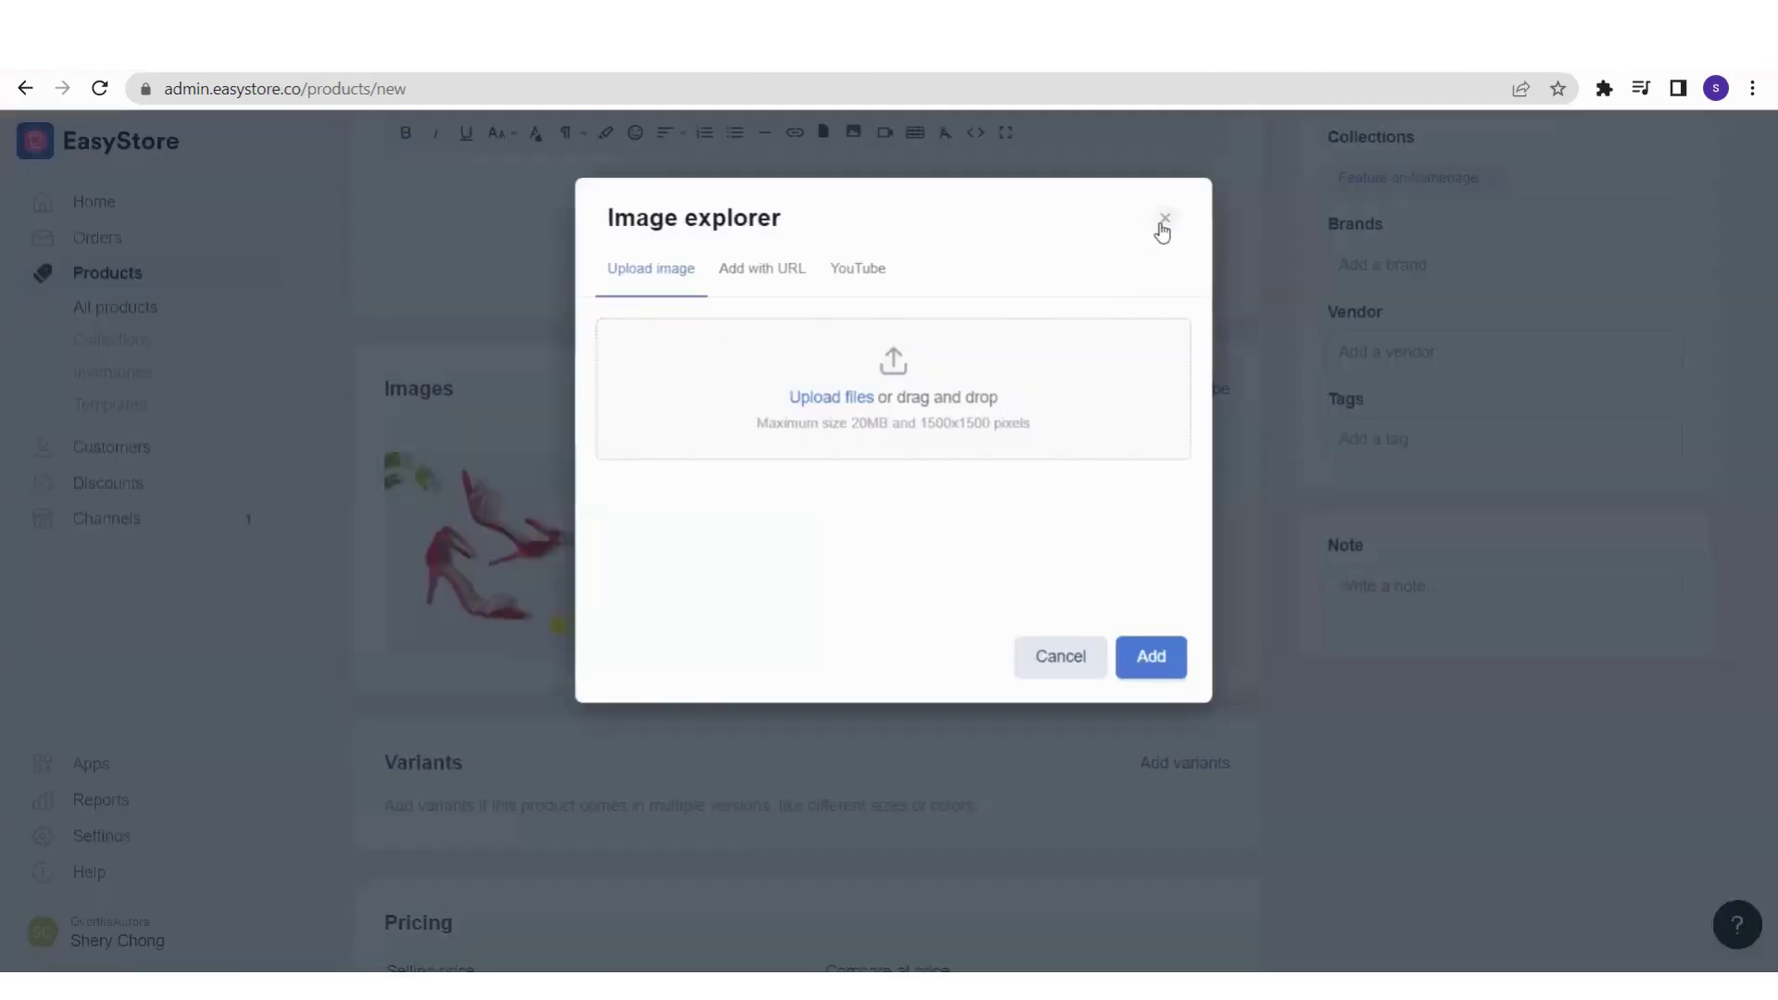
click(1163, 220)
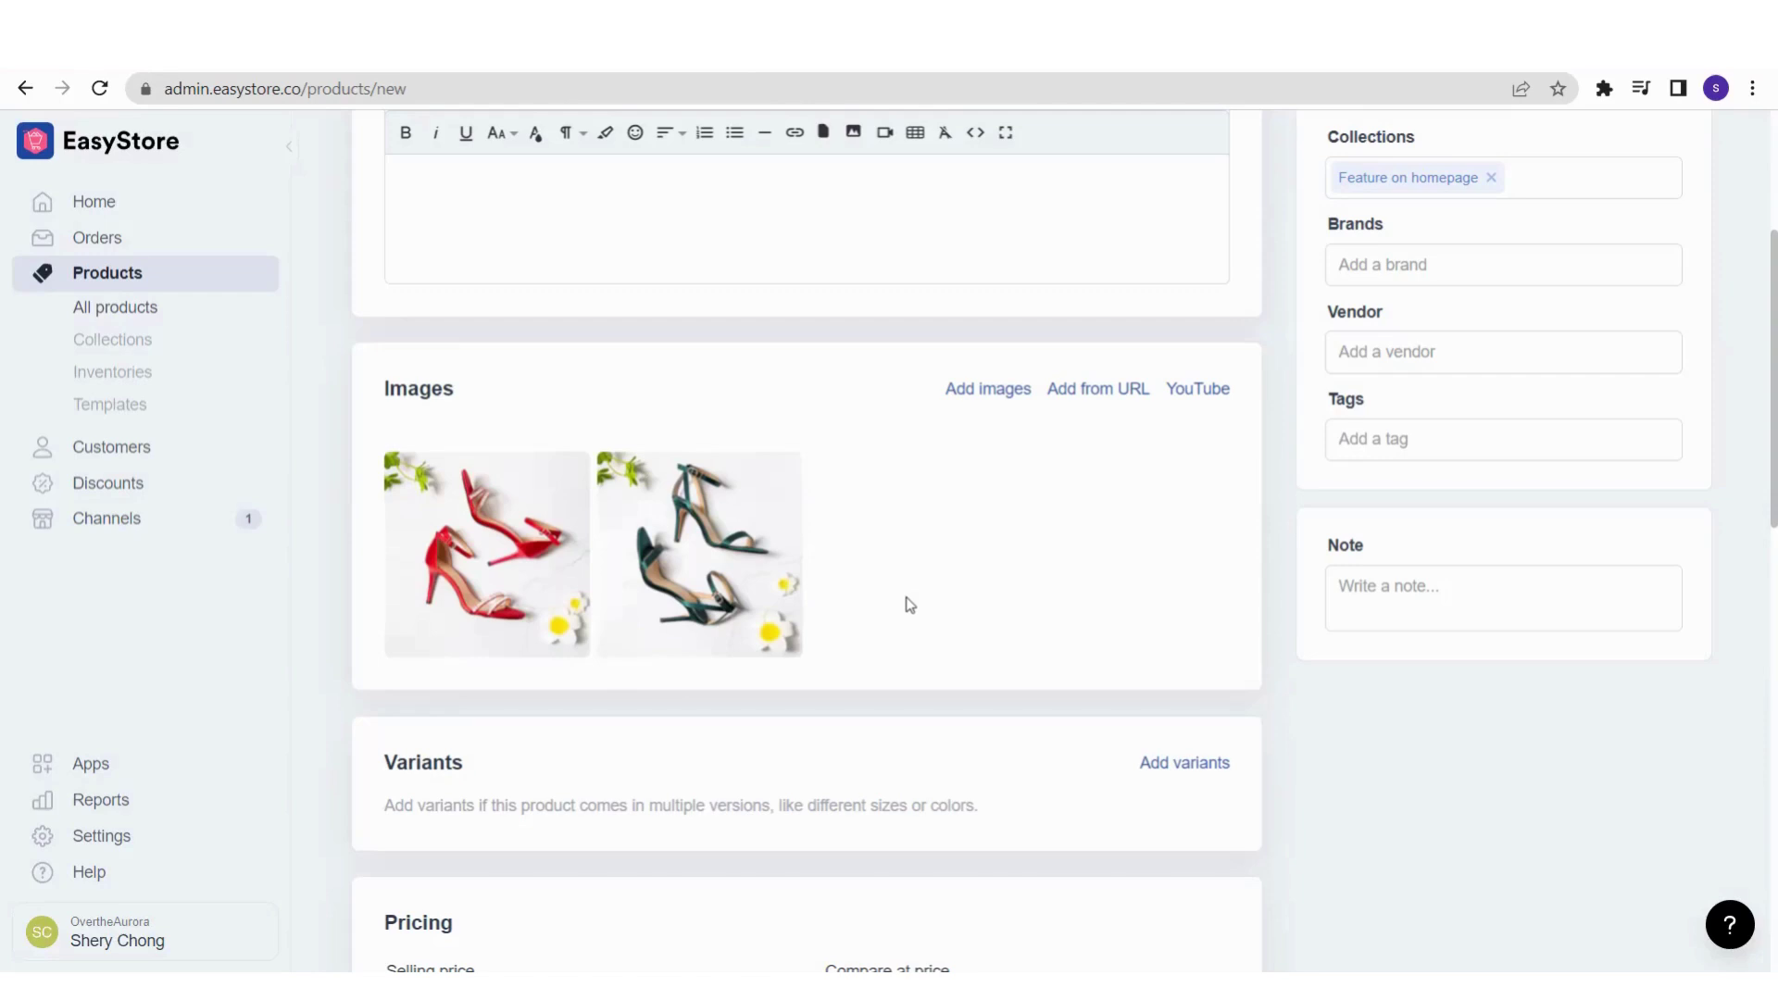
click(1088, 389)
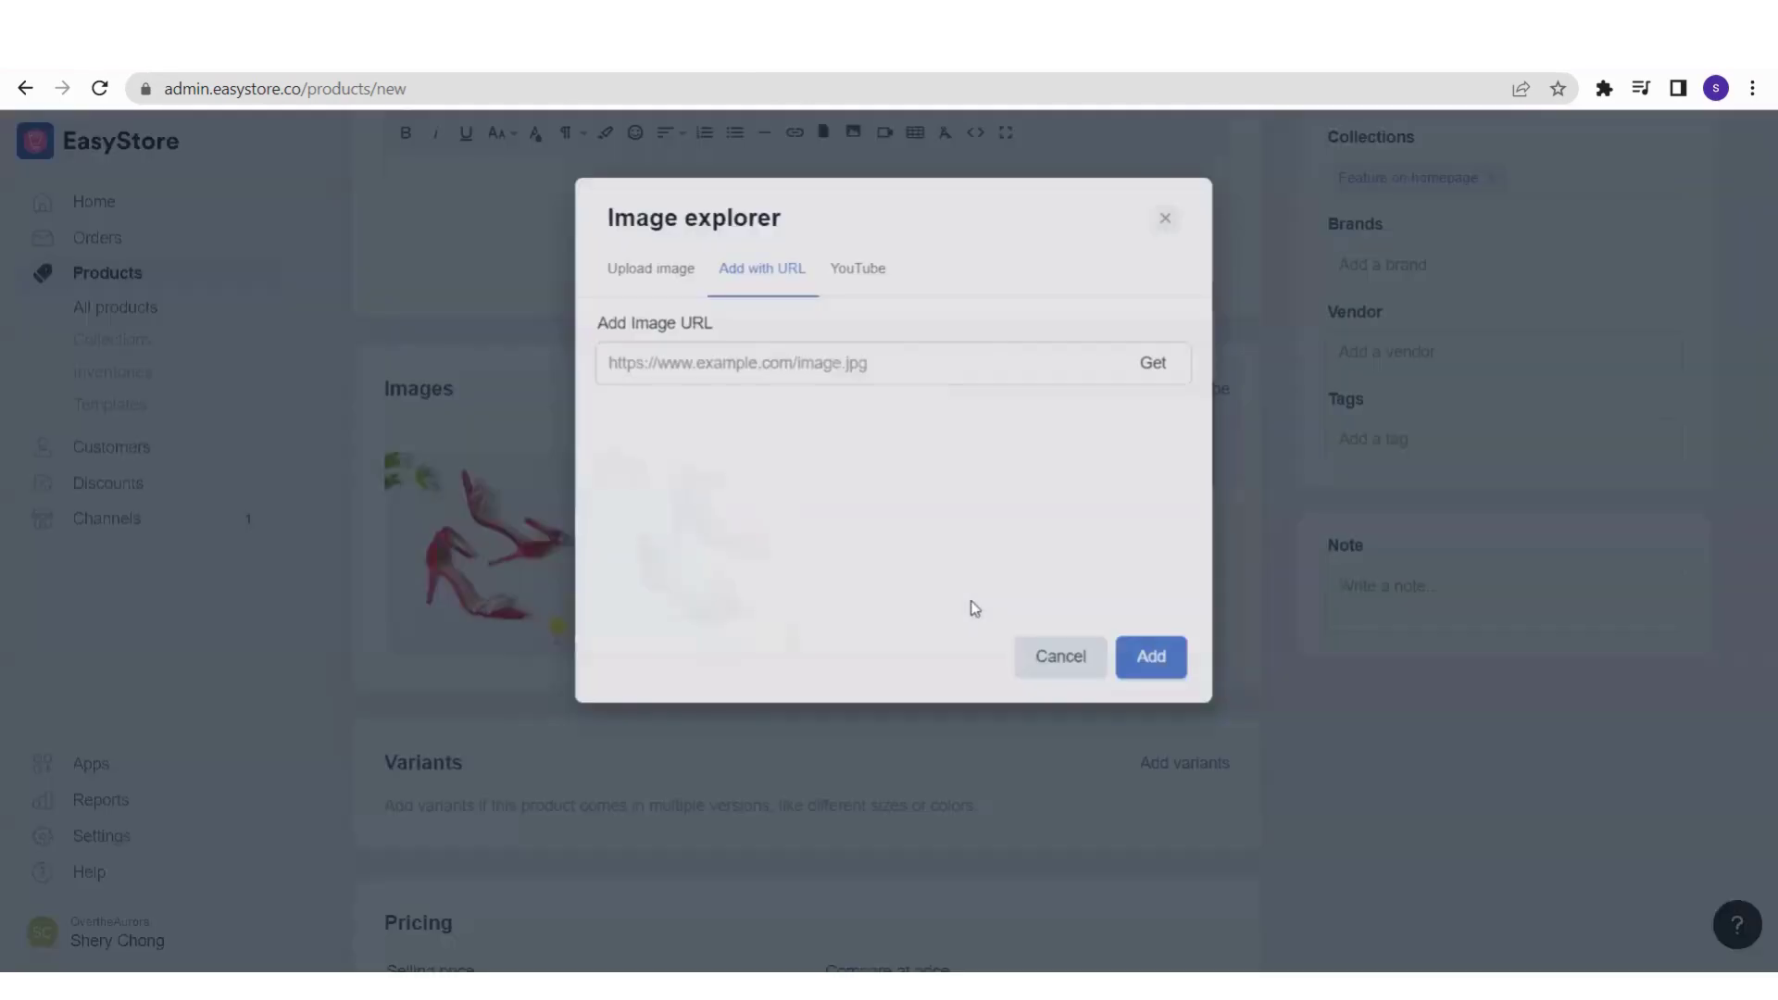
click(898, 356)
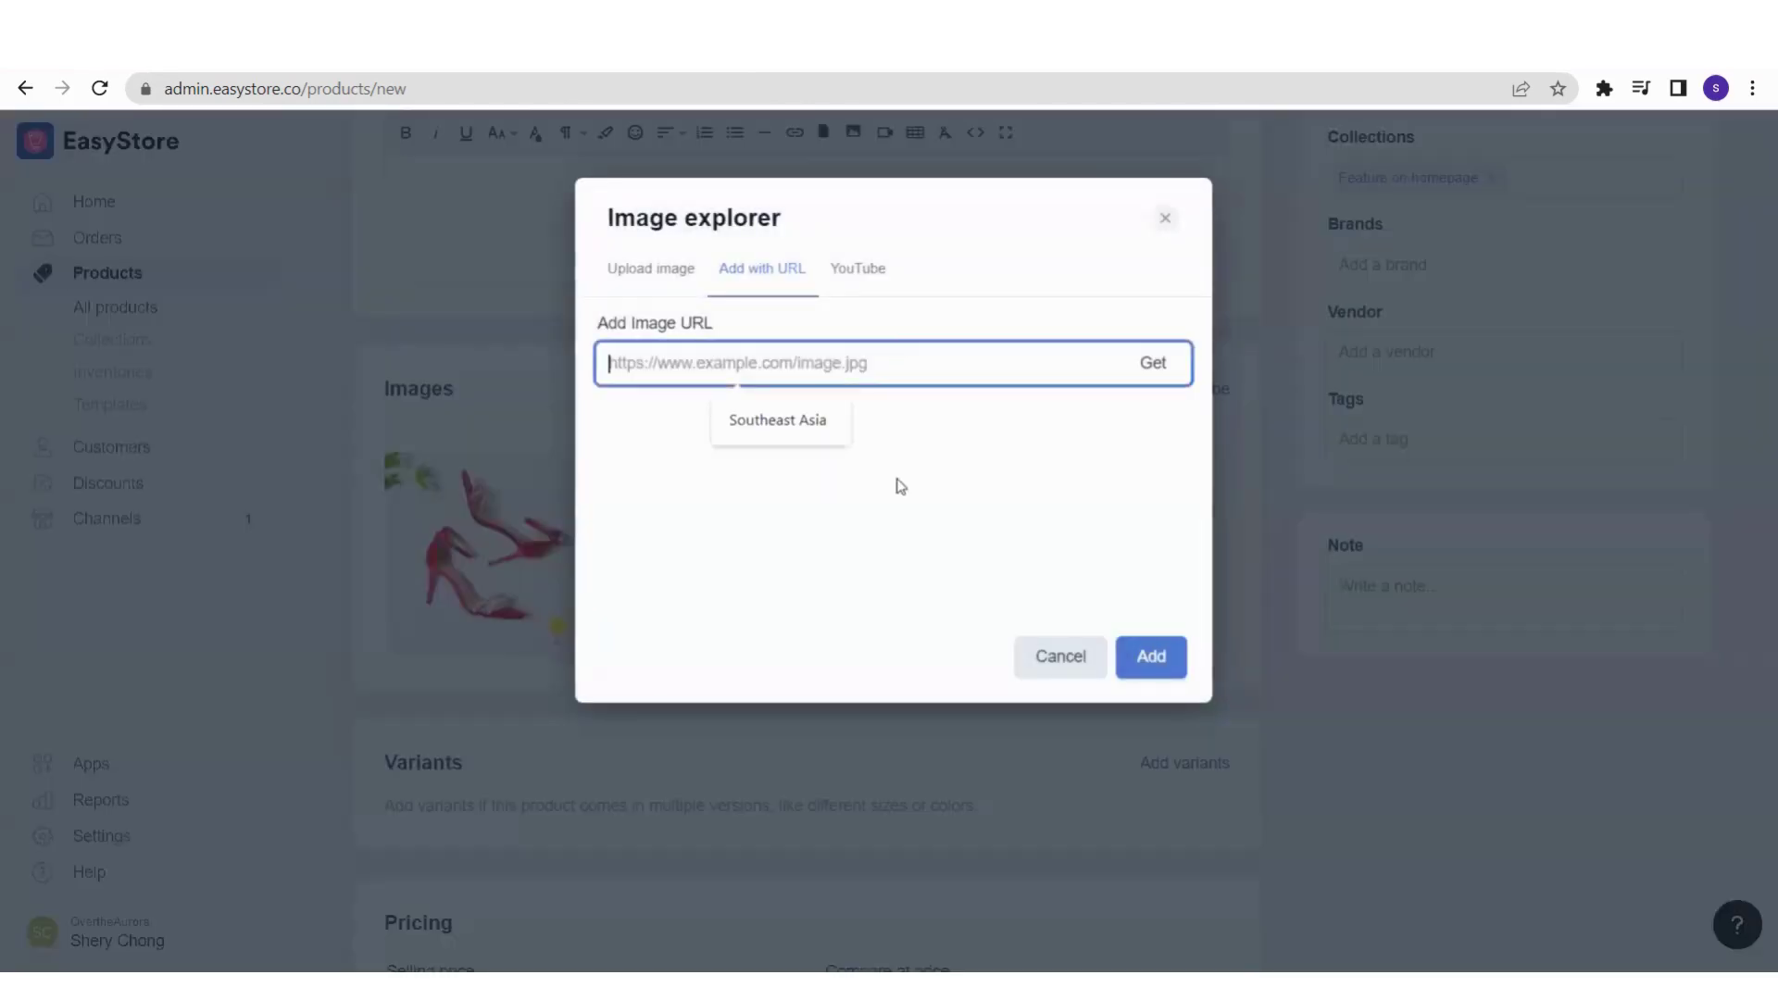
click(1162, 220)
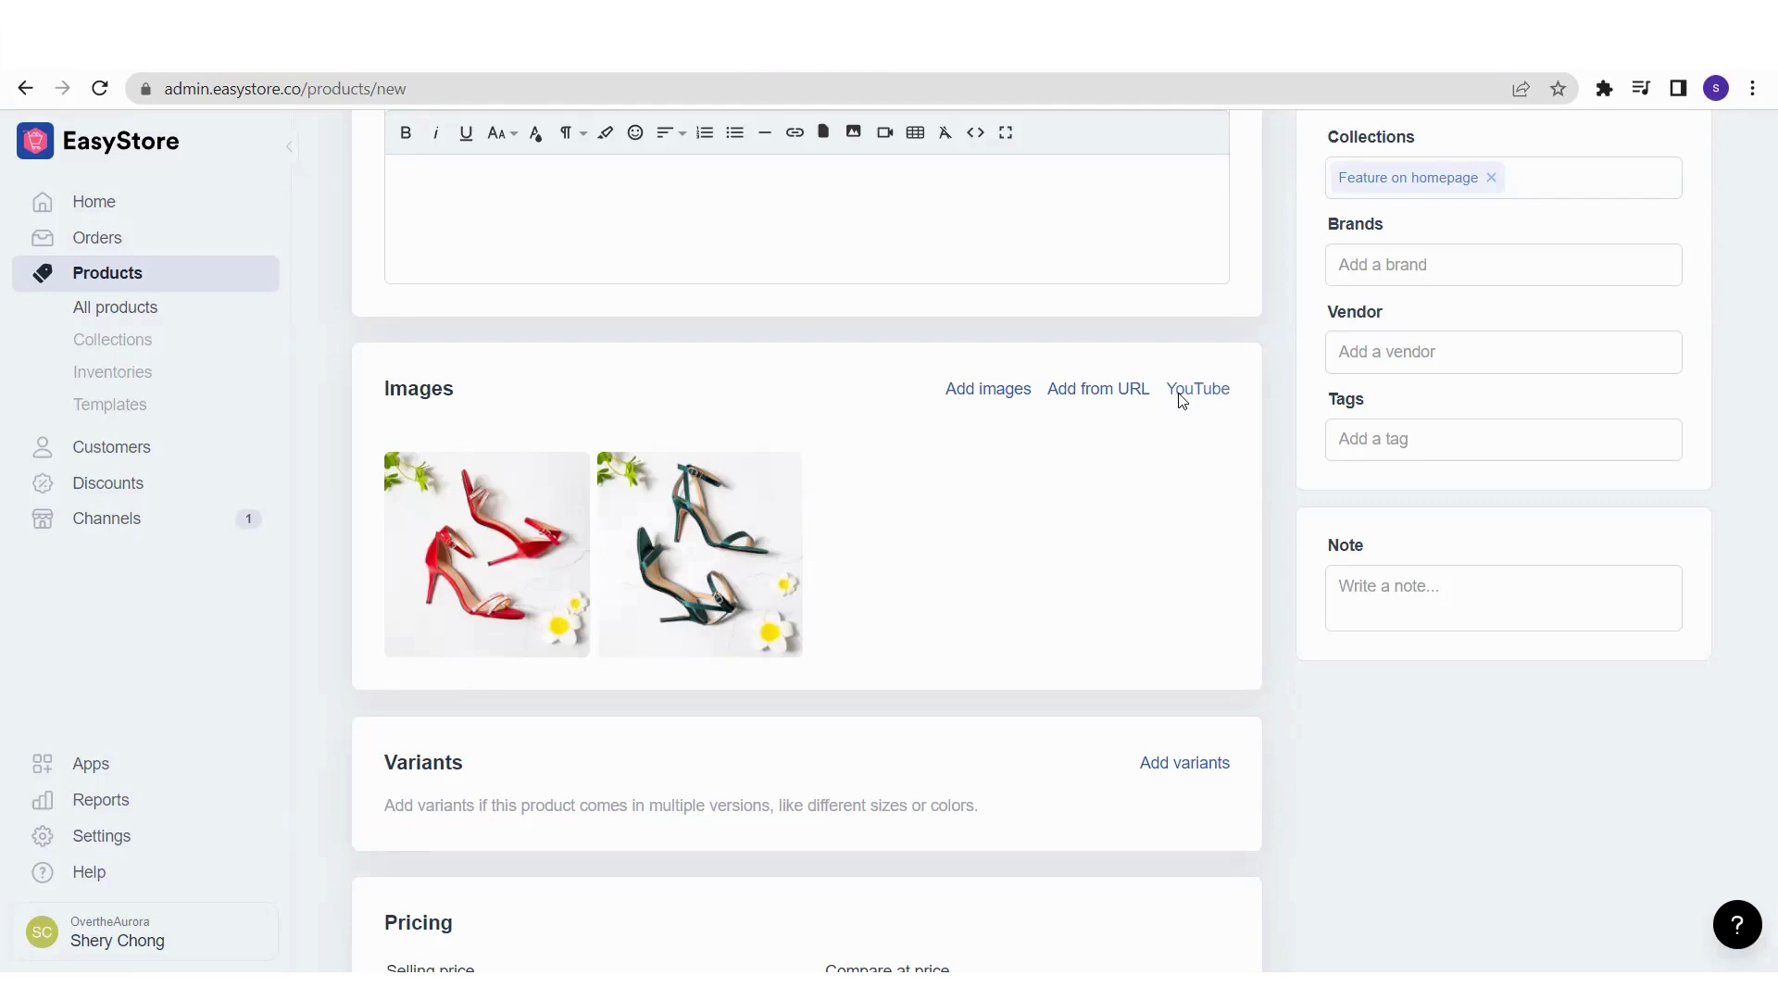
click(1179, 398)
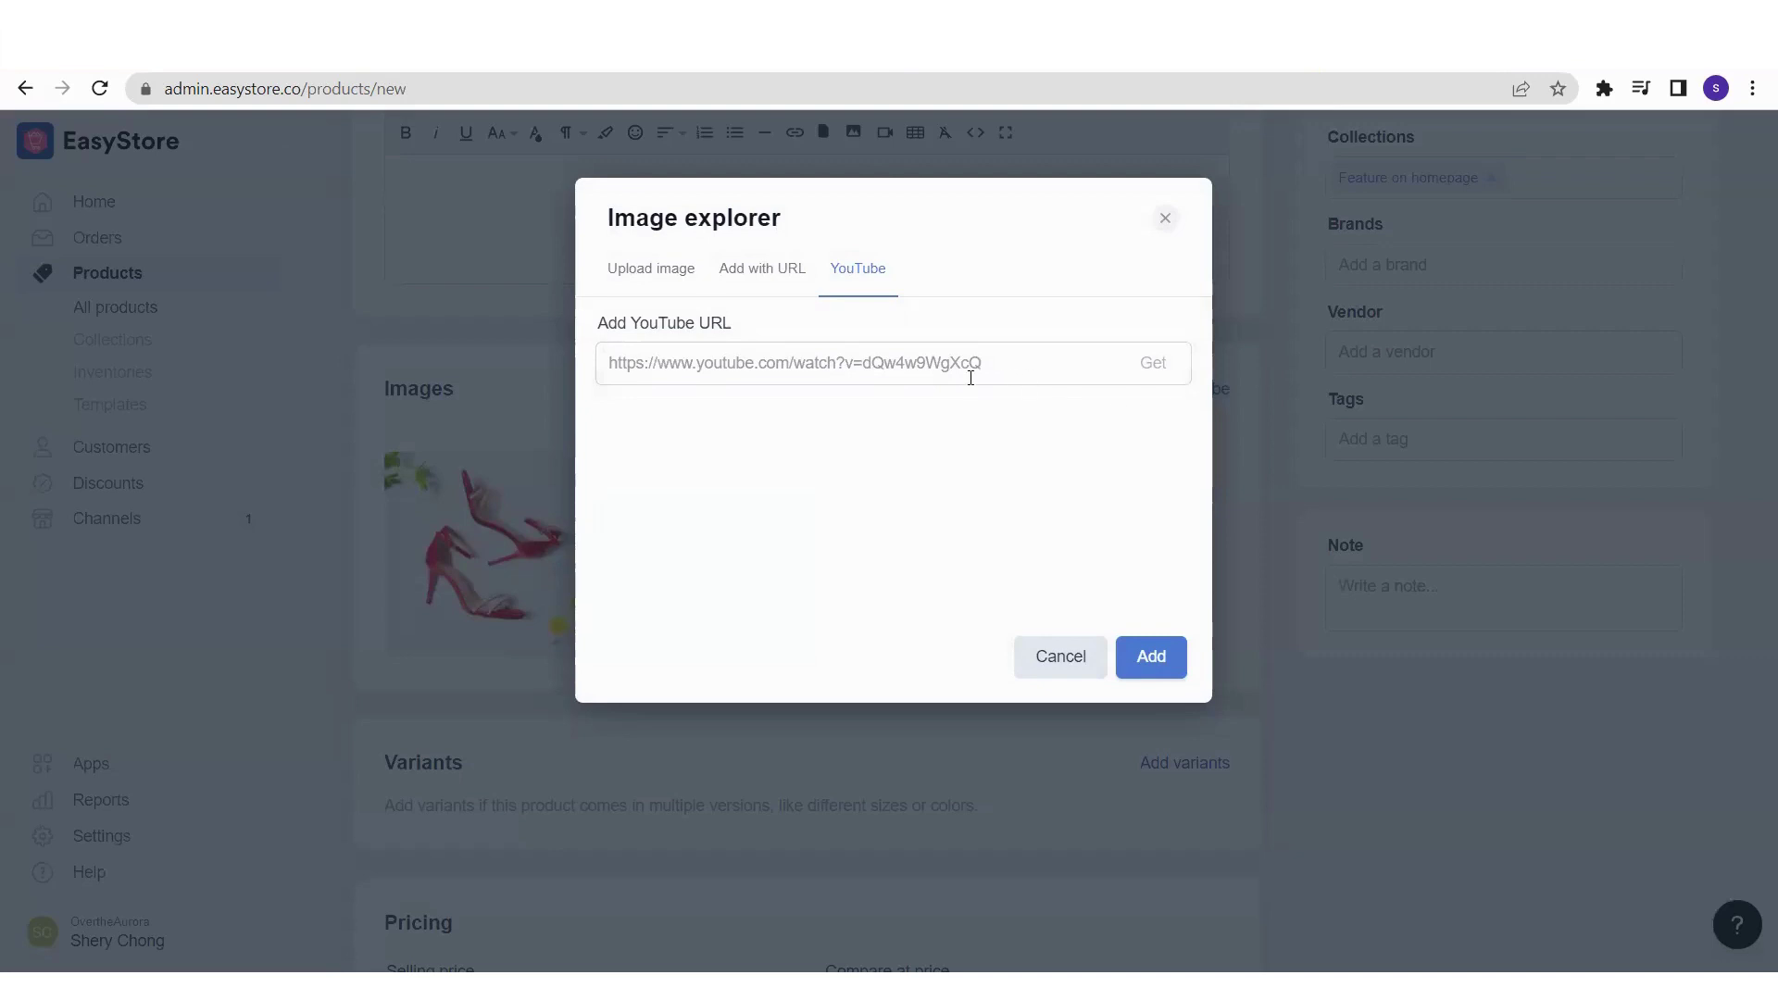
click(1163, 223)
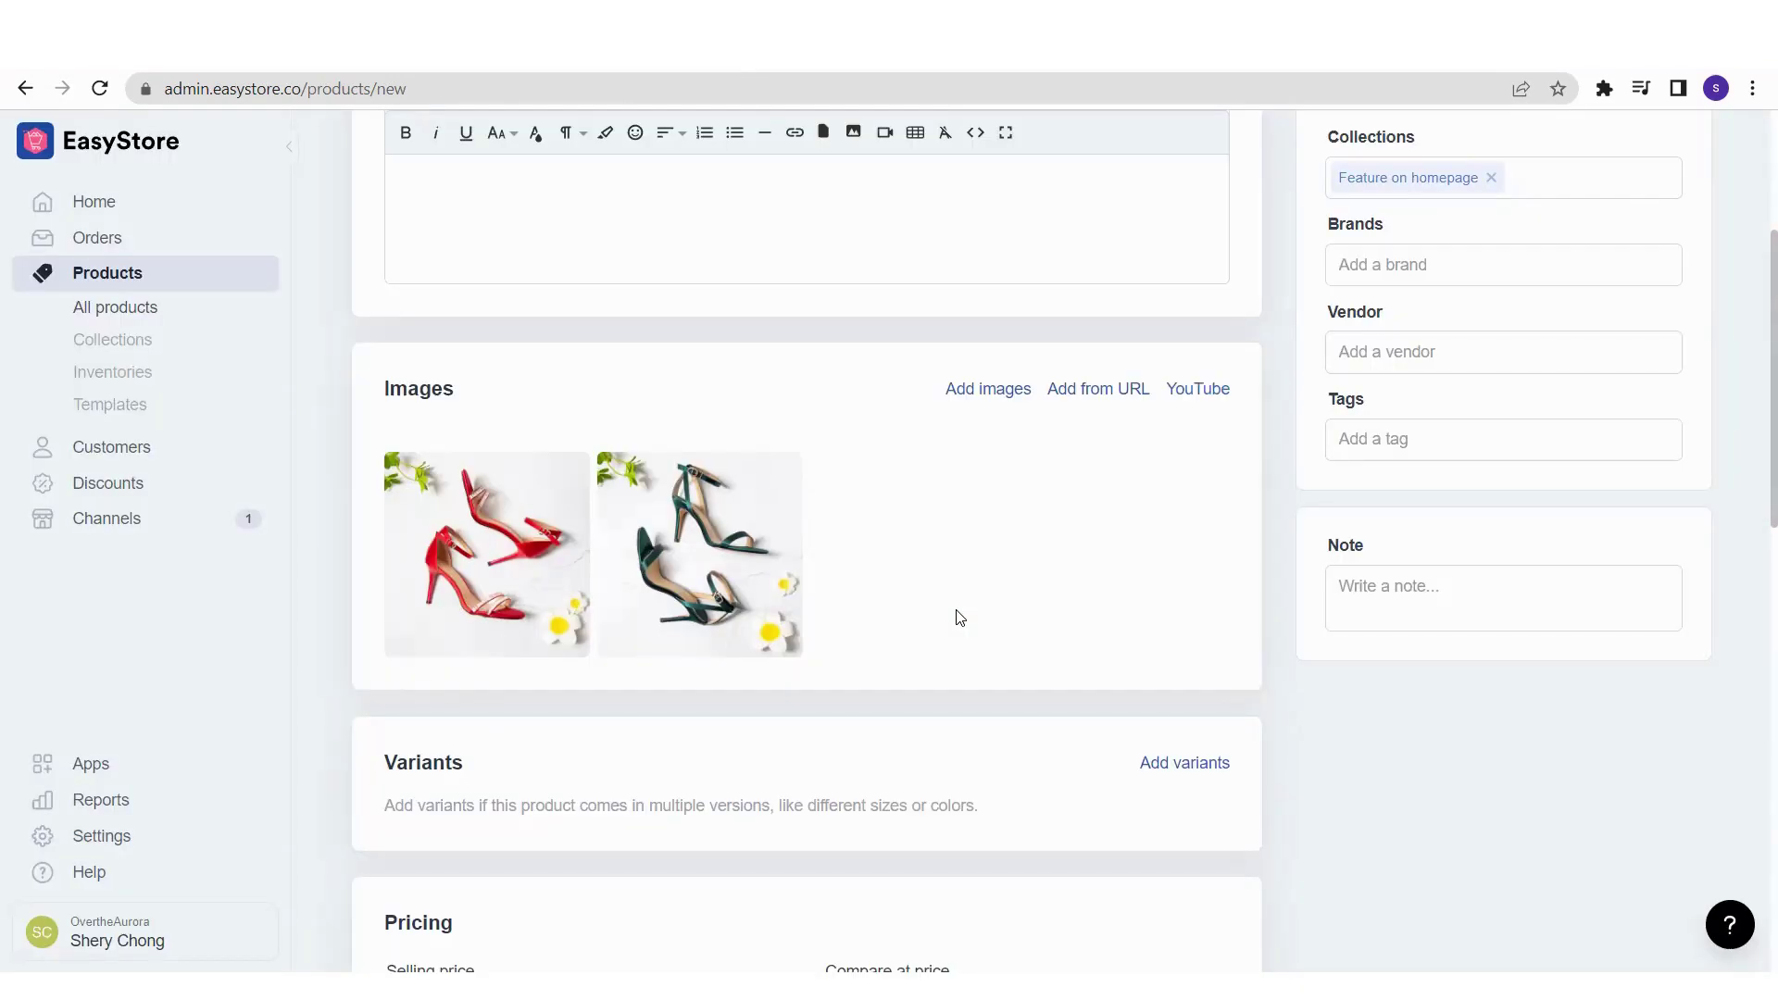
scroll(1389, 586, down, 4)
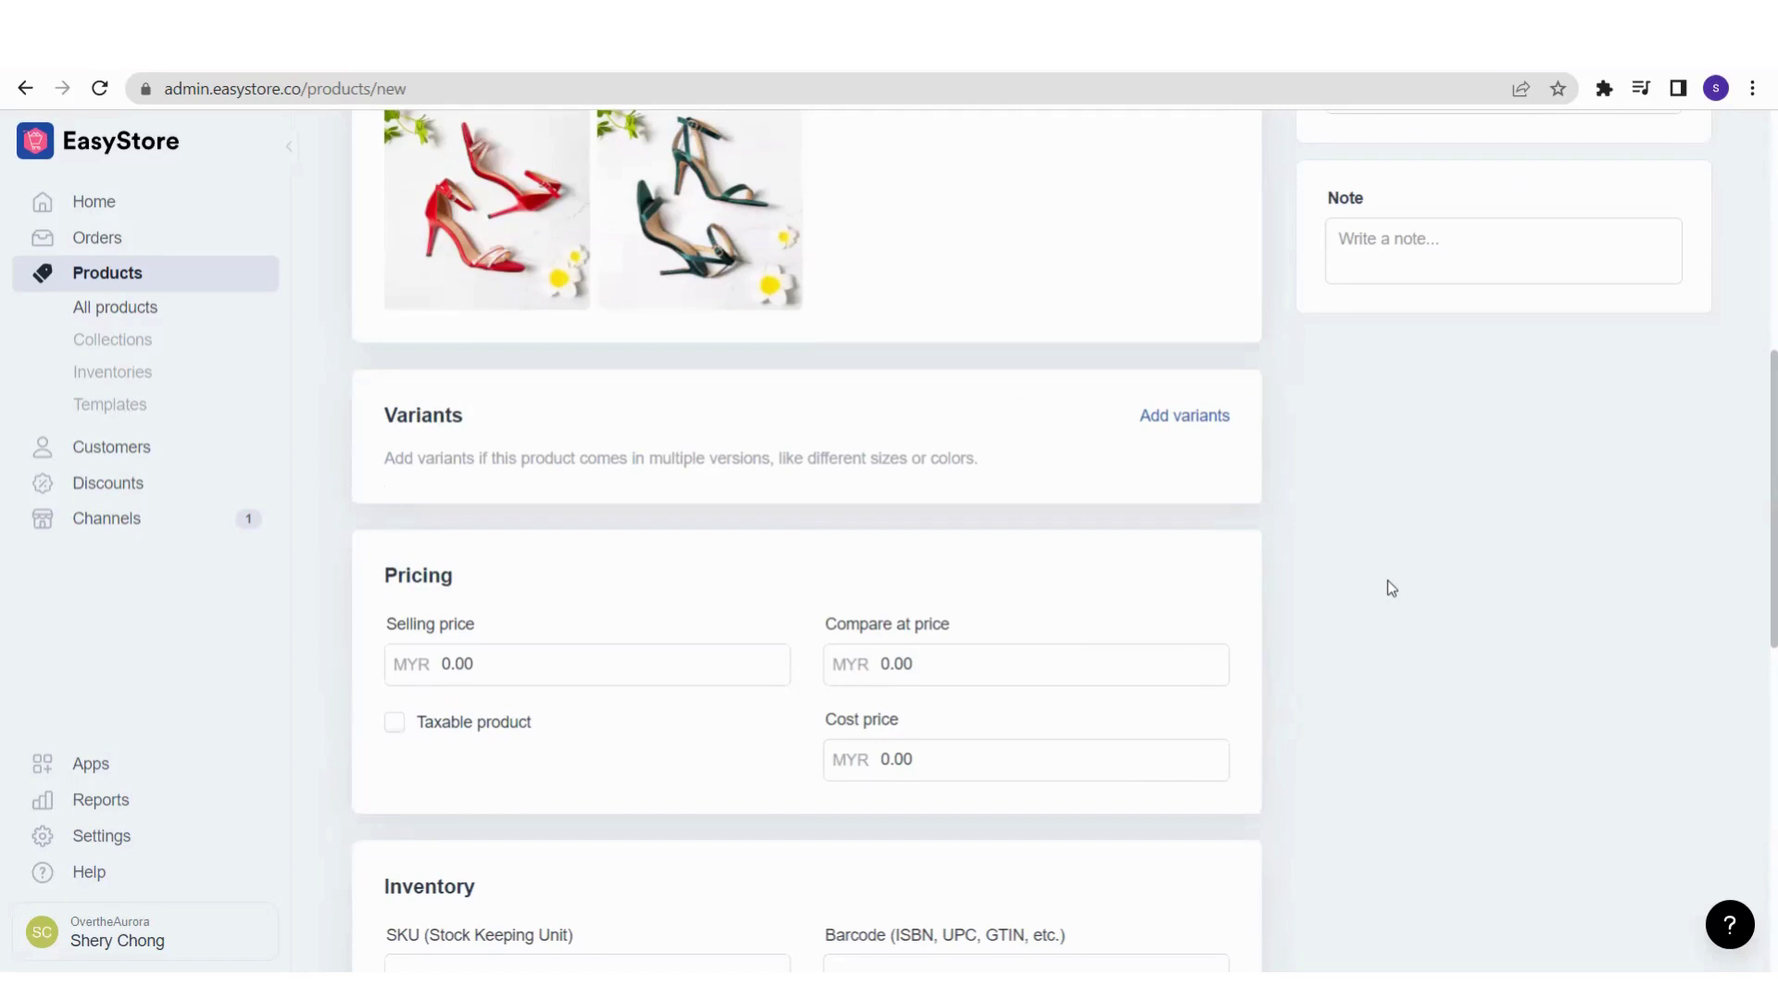
scroll(1387, 580, up, 7)
scroll(1387, 580, down, 2)
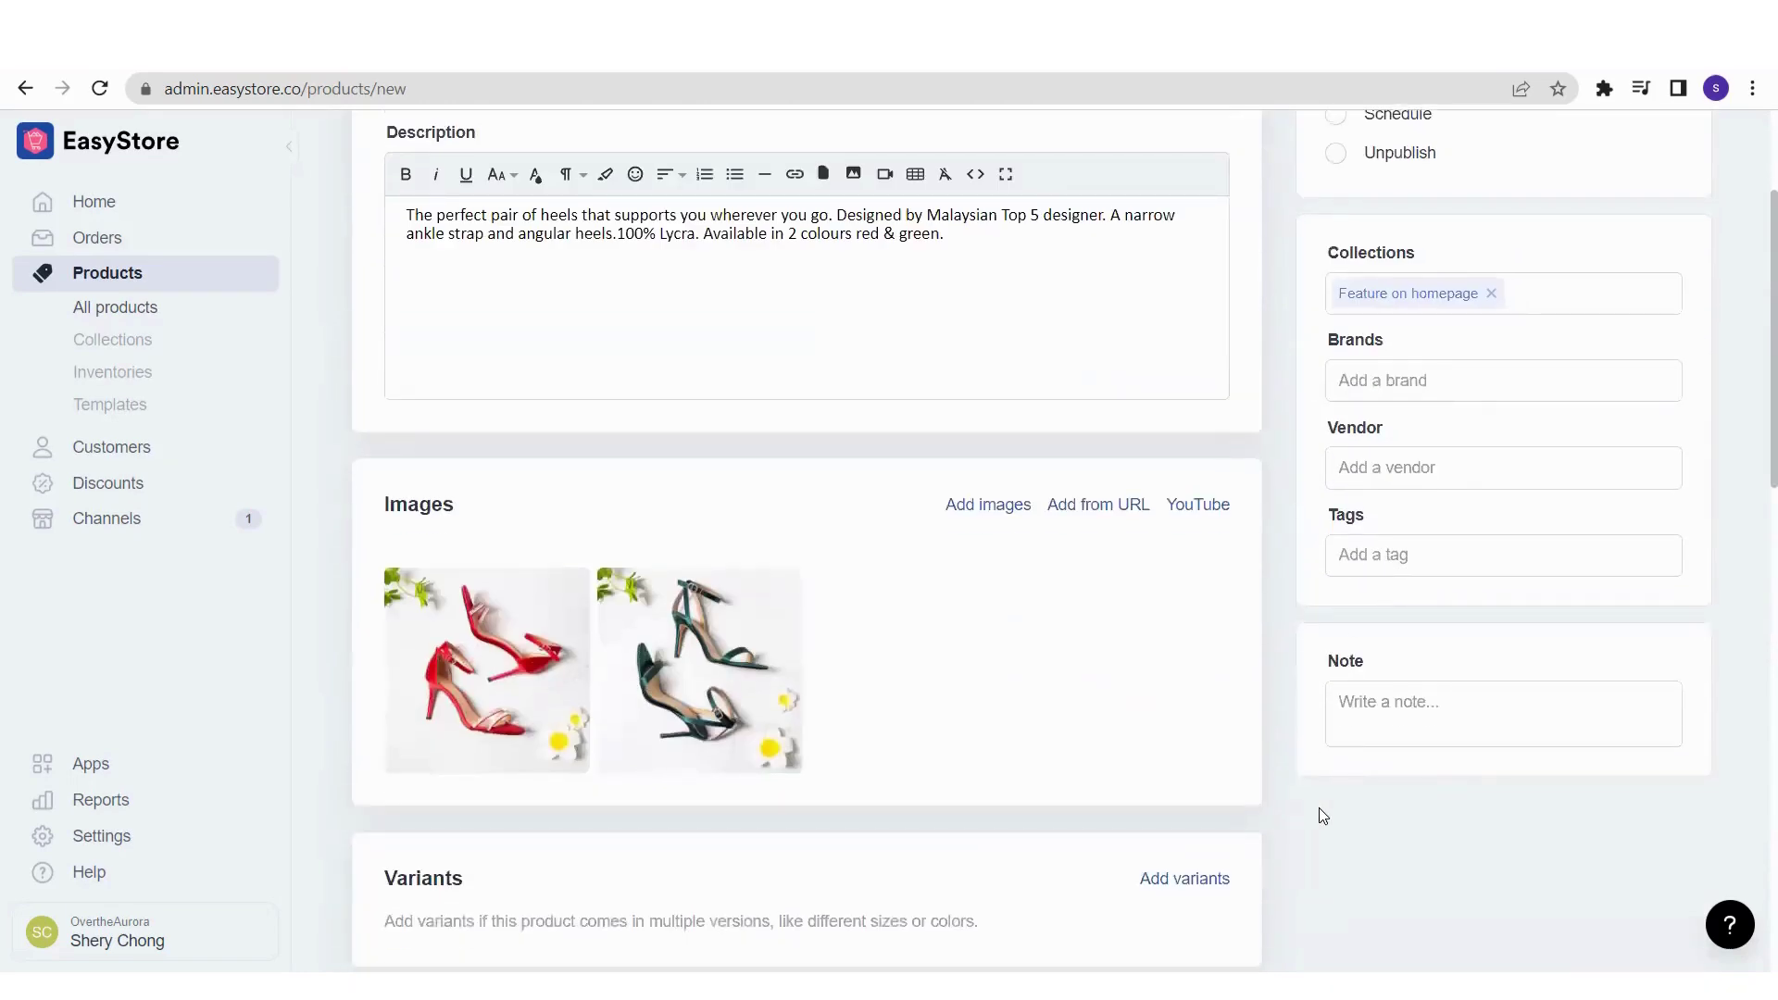
scroll(1322, 814, down, 3)
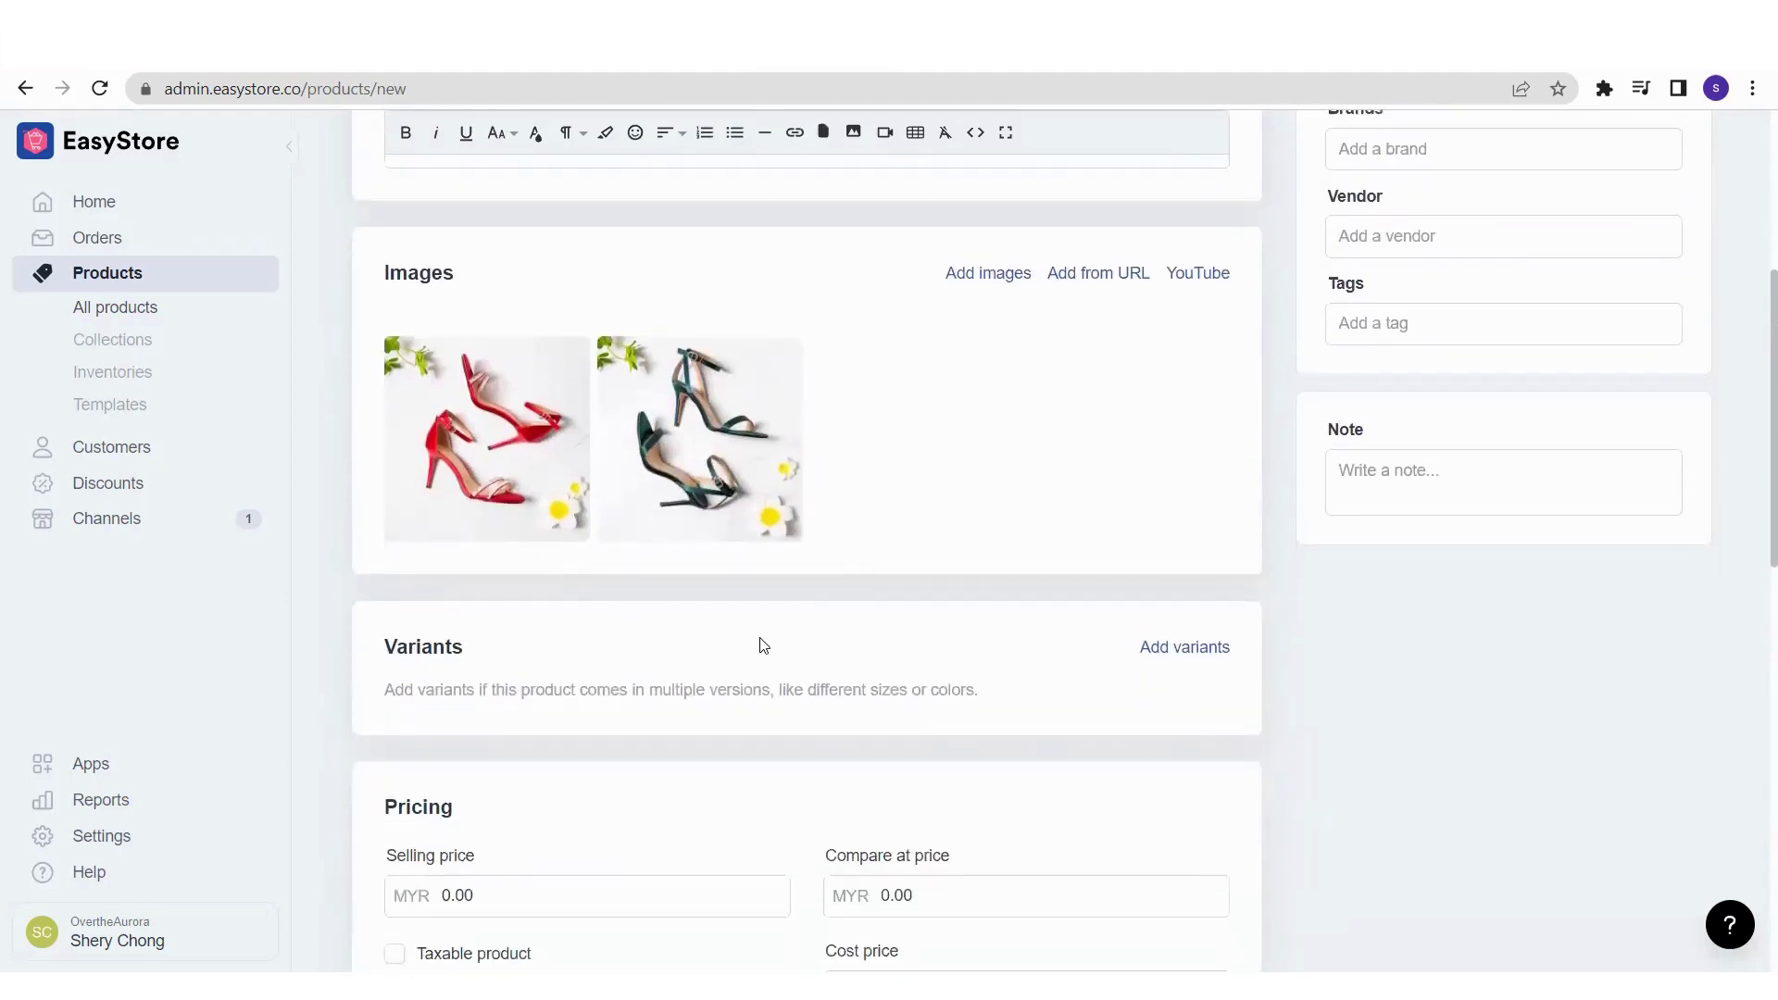
scroll(766, 639, down, 3)
scroll(766, 639, down, 1)
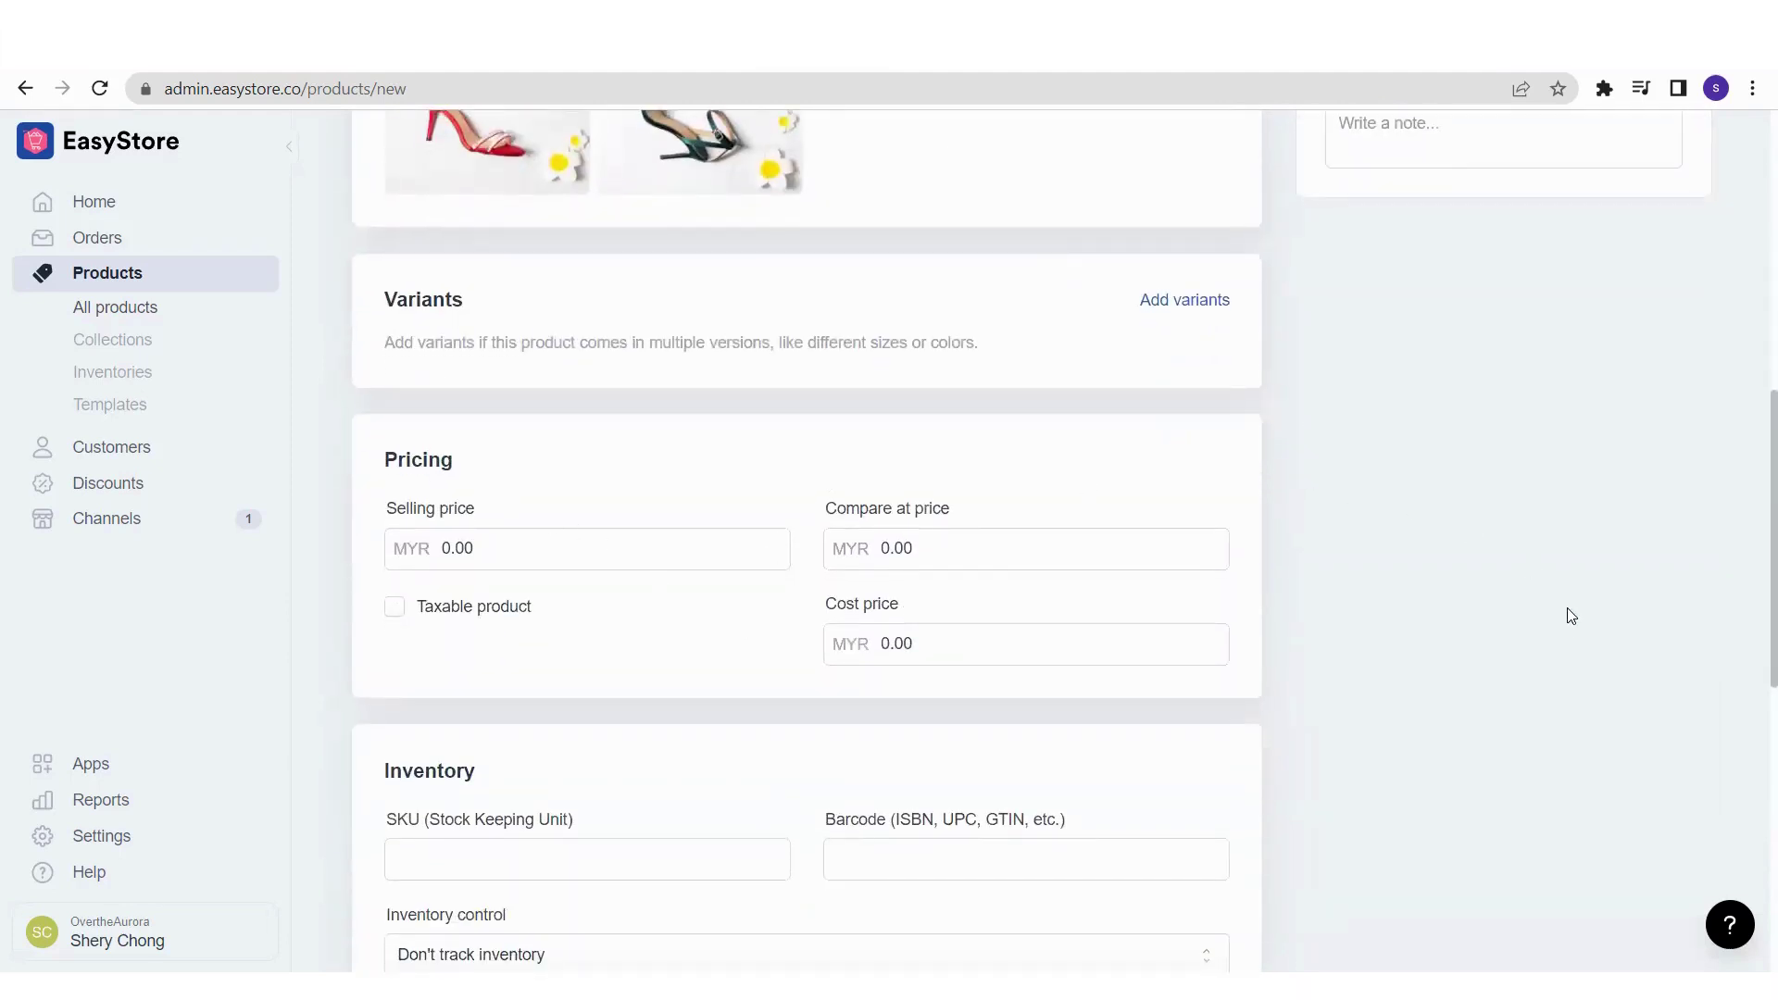
Add variants to the product with two option types, Size and Color
scroll(1560, 622, up, 2)
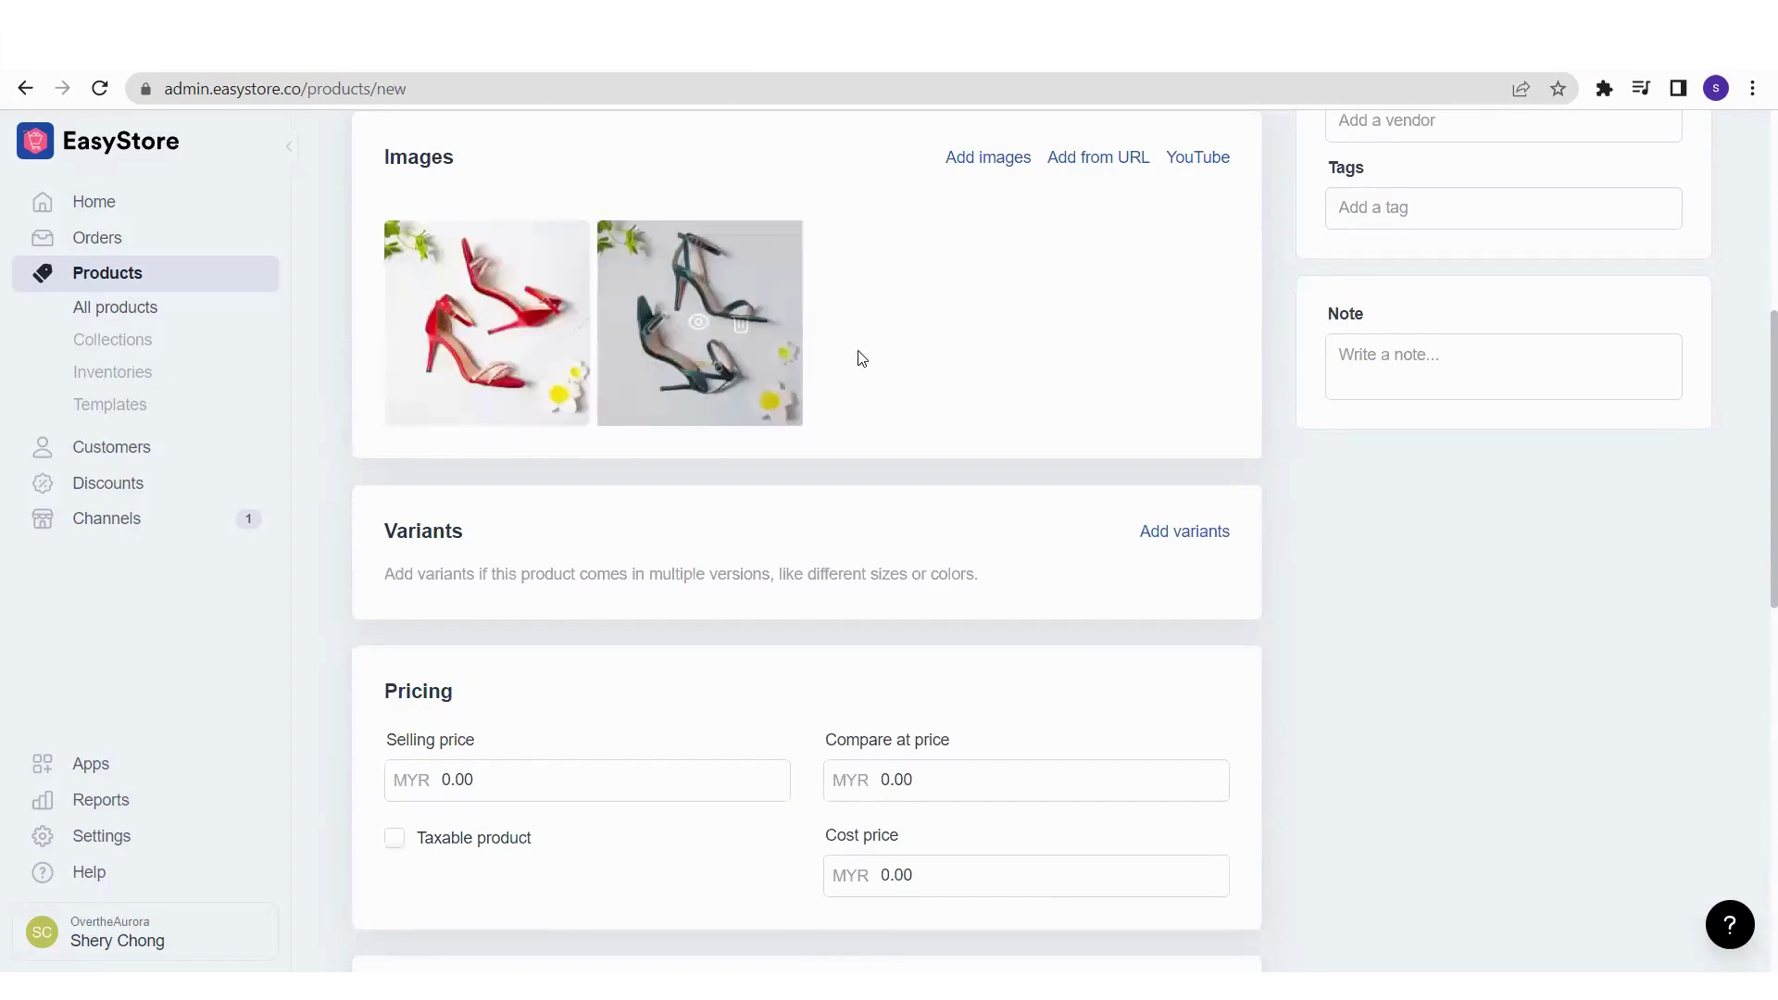
click(1174, 535)
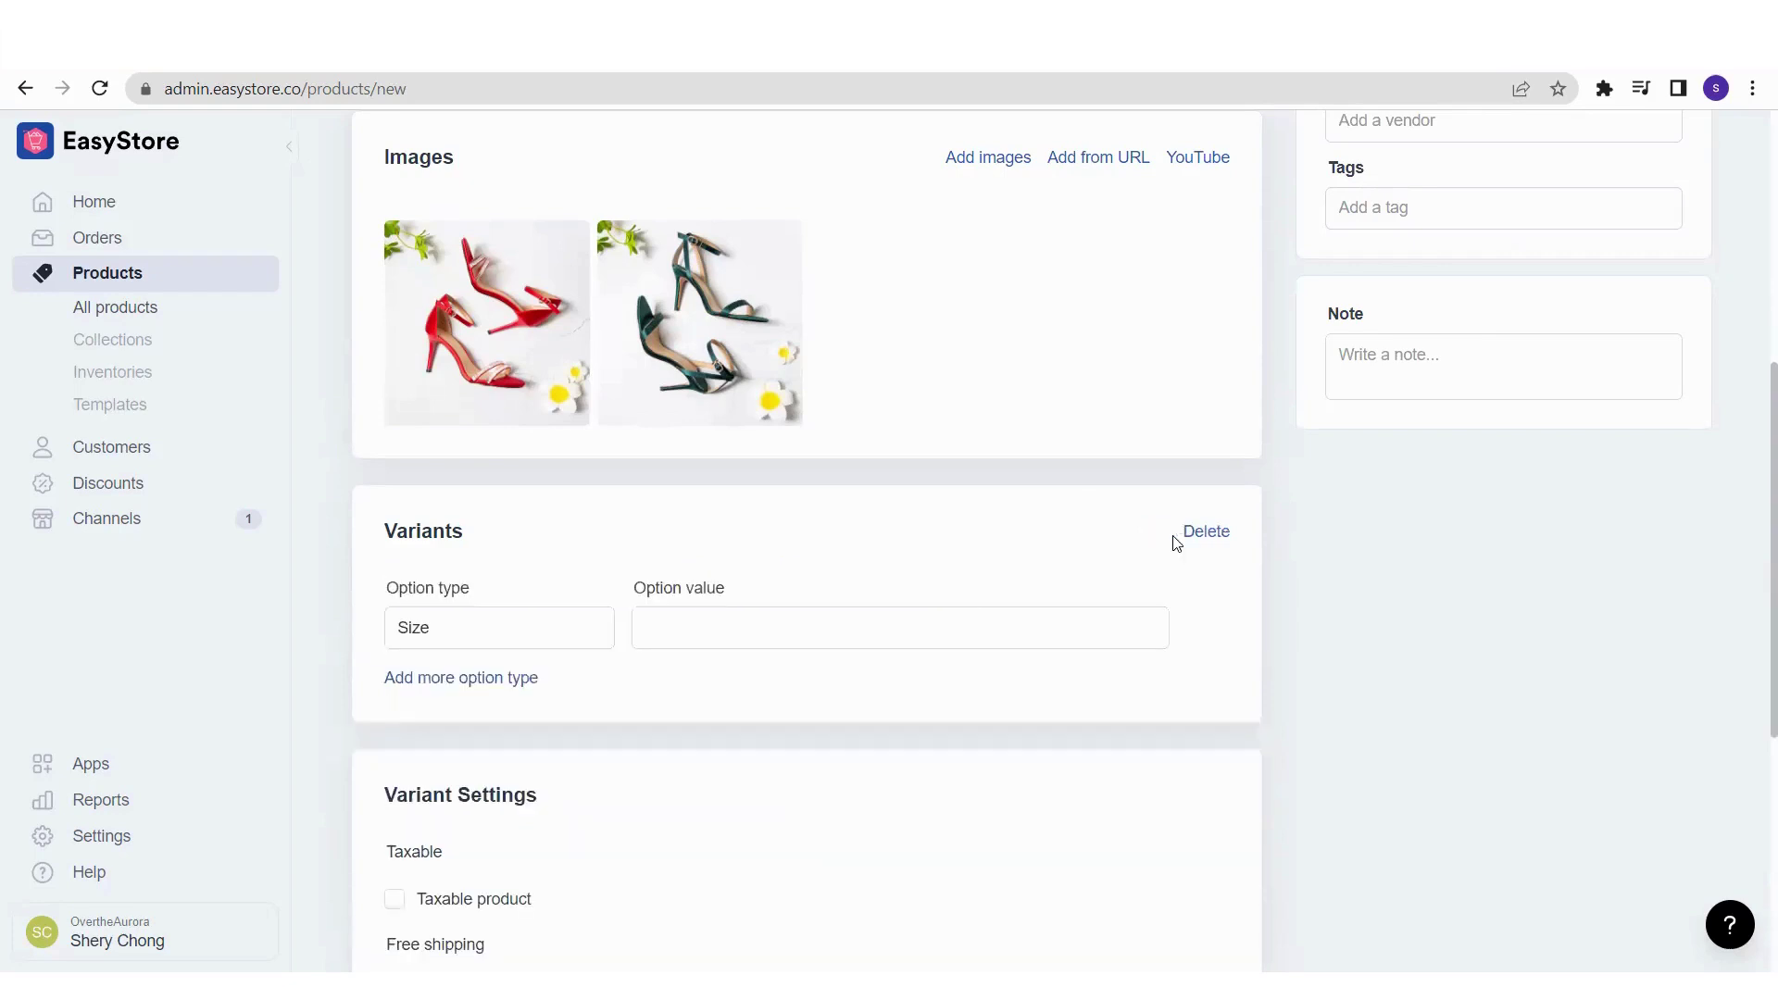
scroll(1347, 633, down, 1)
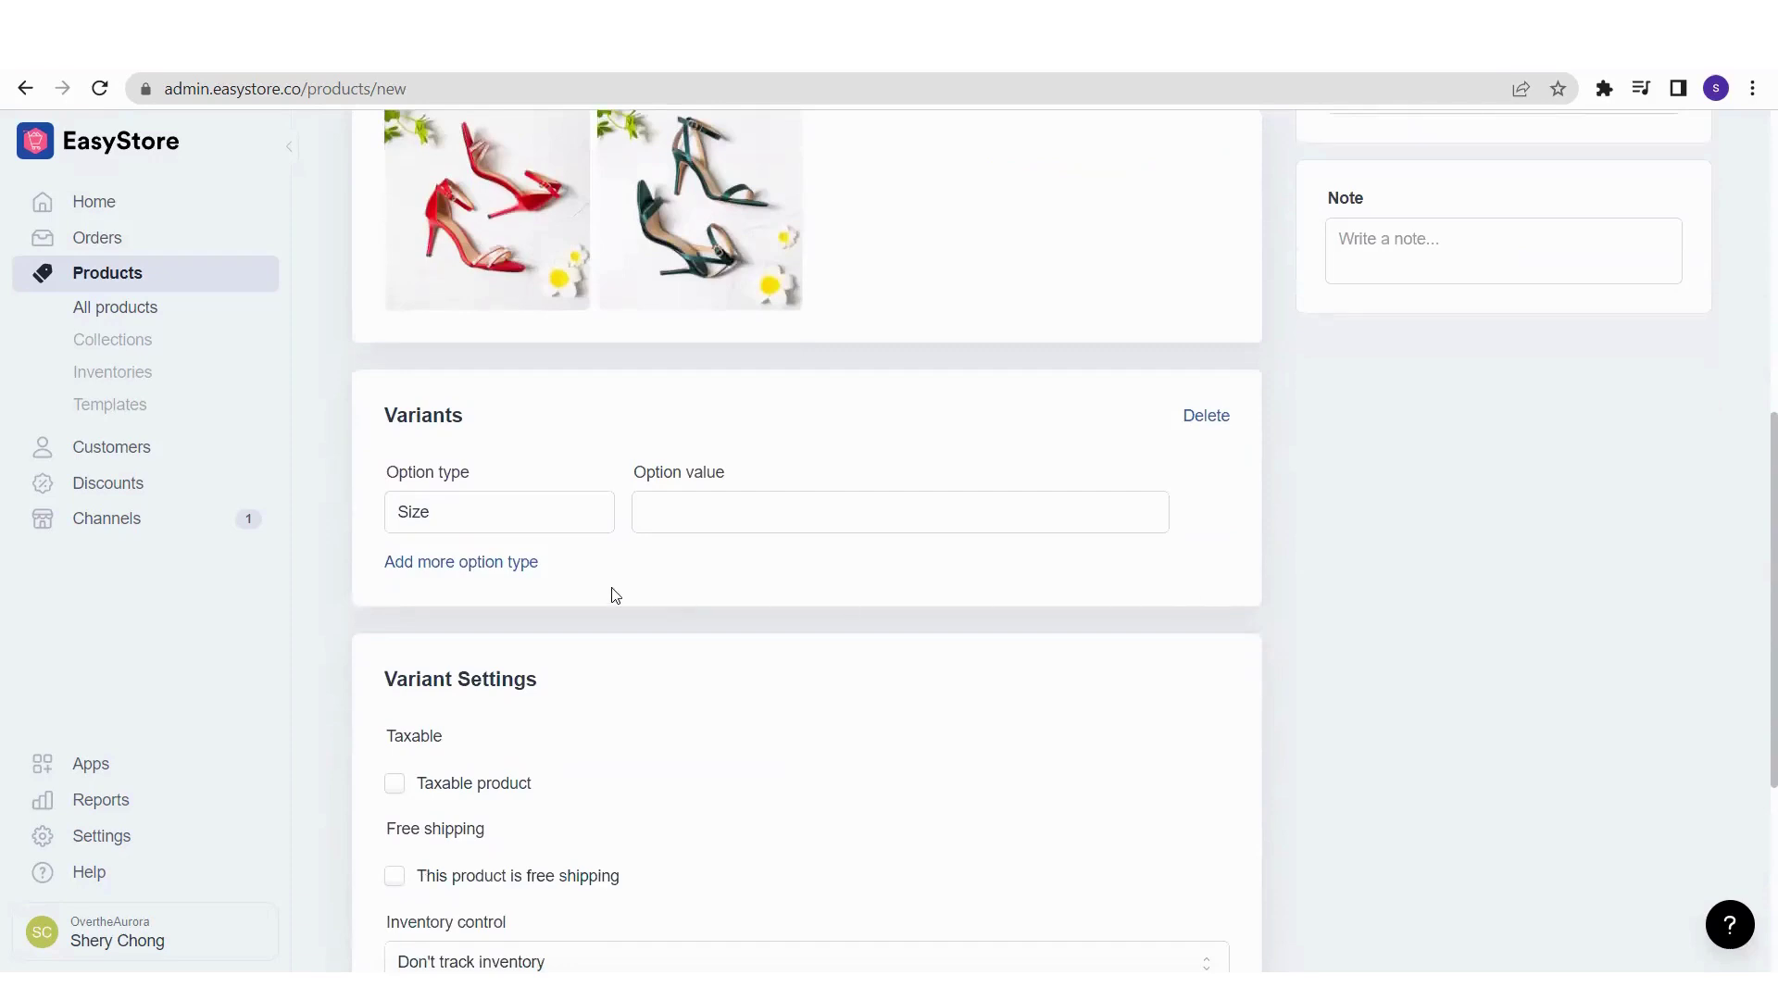
click(511, 562)
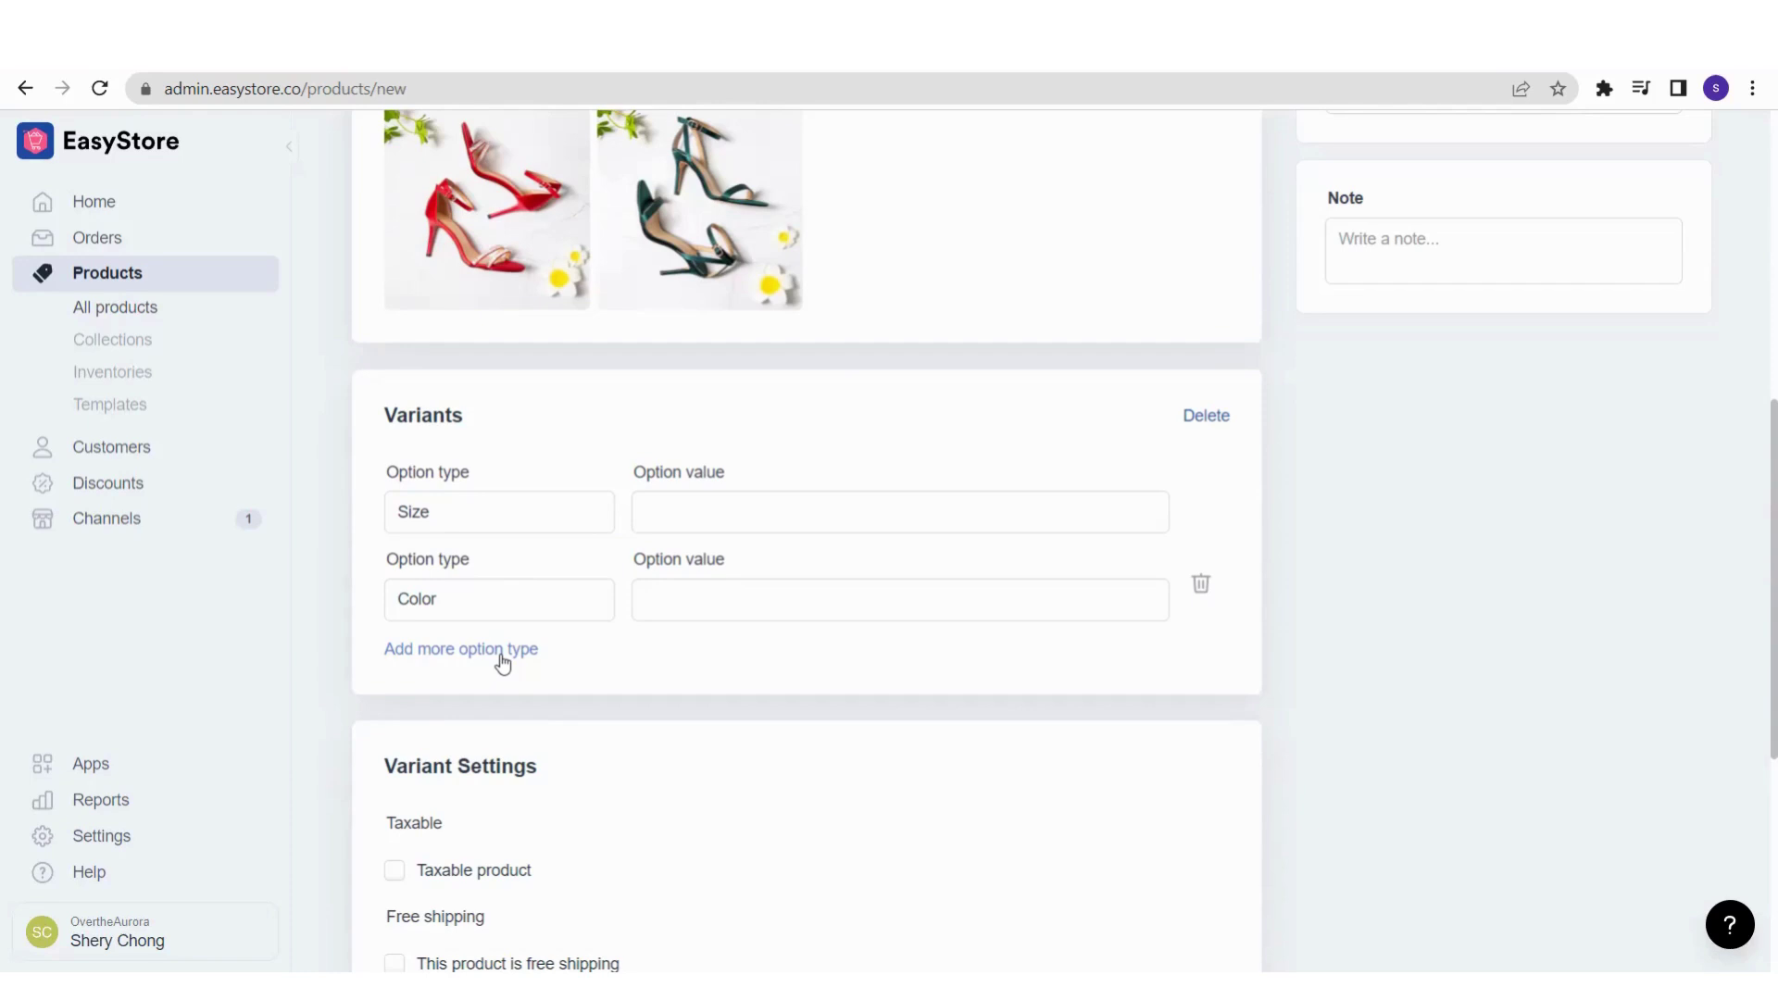
Enter 37 and 38 as the option values for Size
click(681, 520)
text(37)
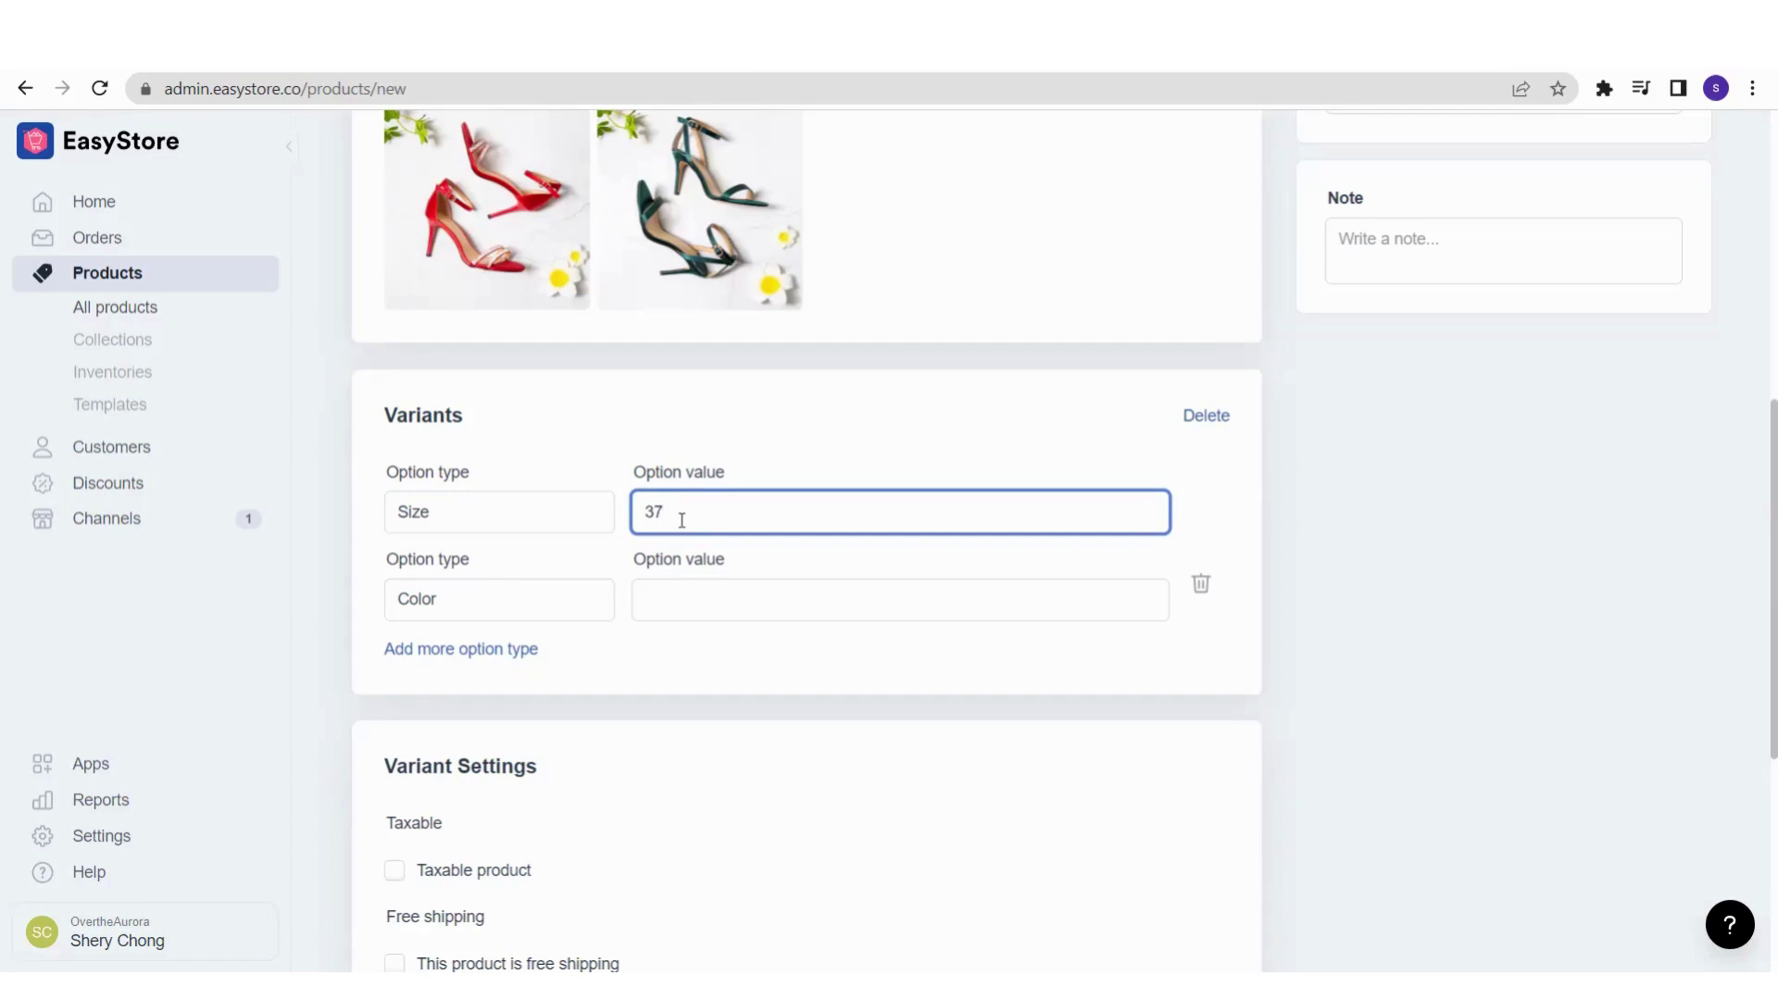
key(Return)
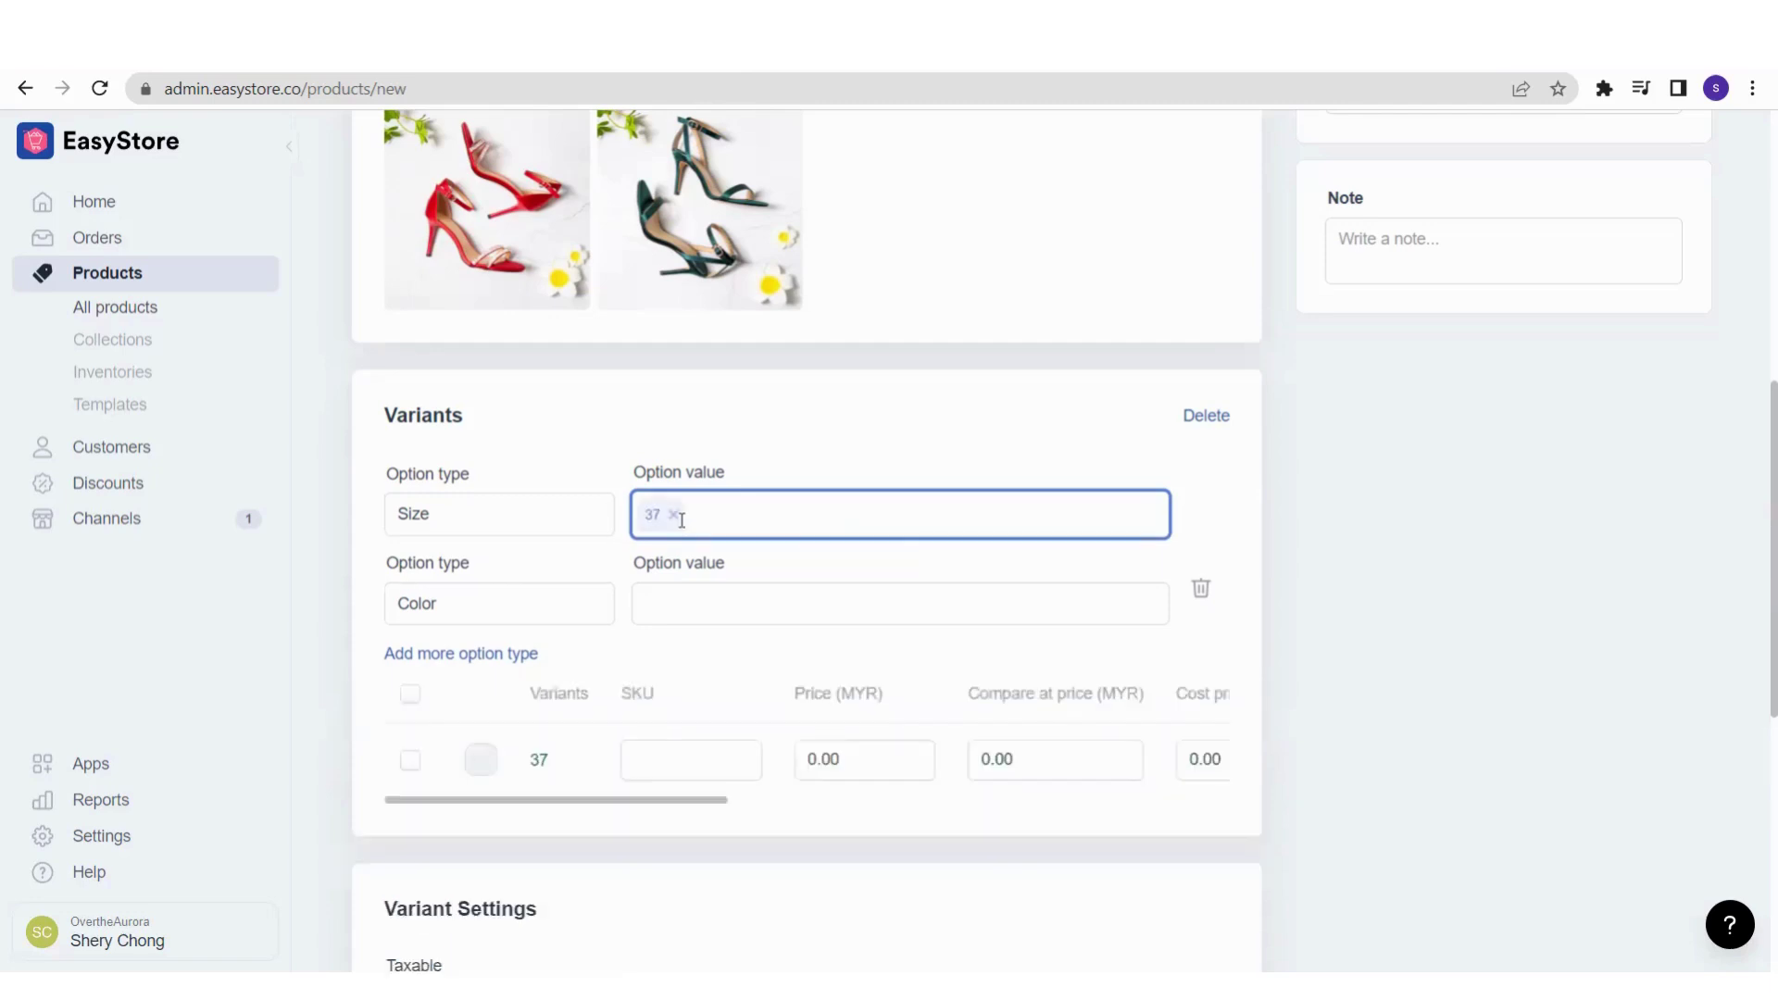
text(38)
key(Return)
Enter red and green as the option values for Color
click(685, 603)
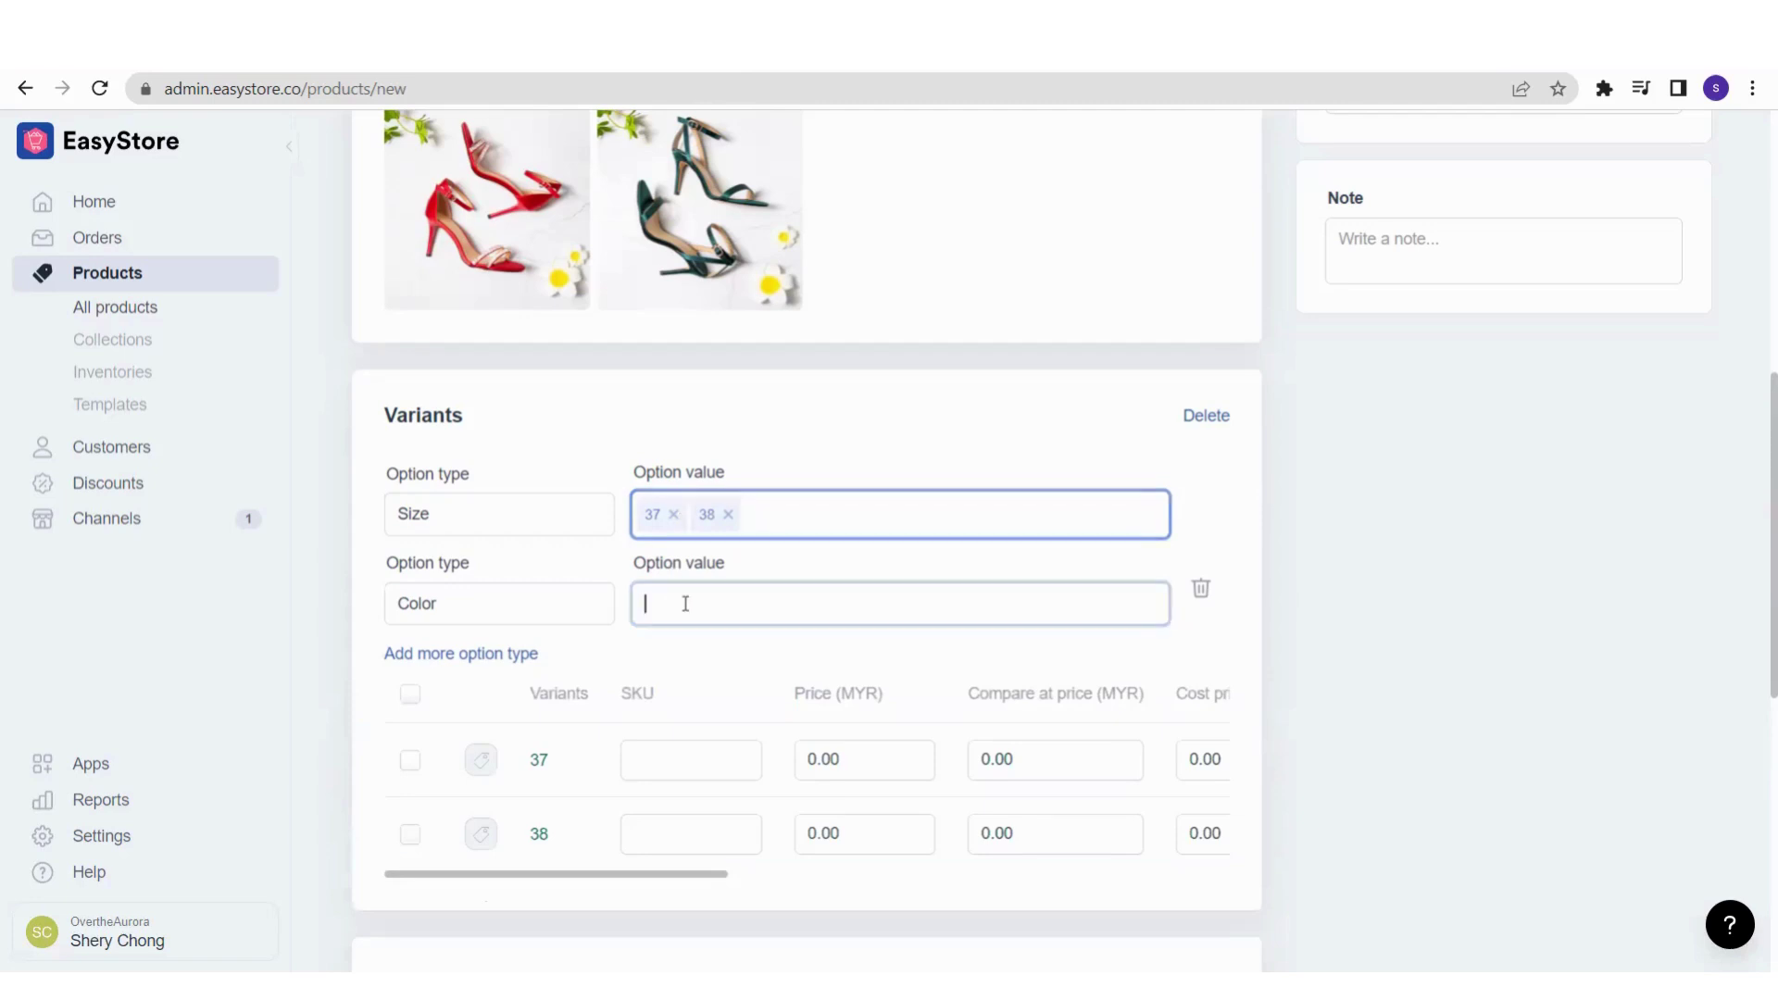
text(red)
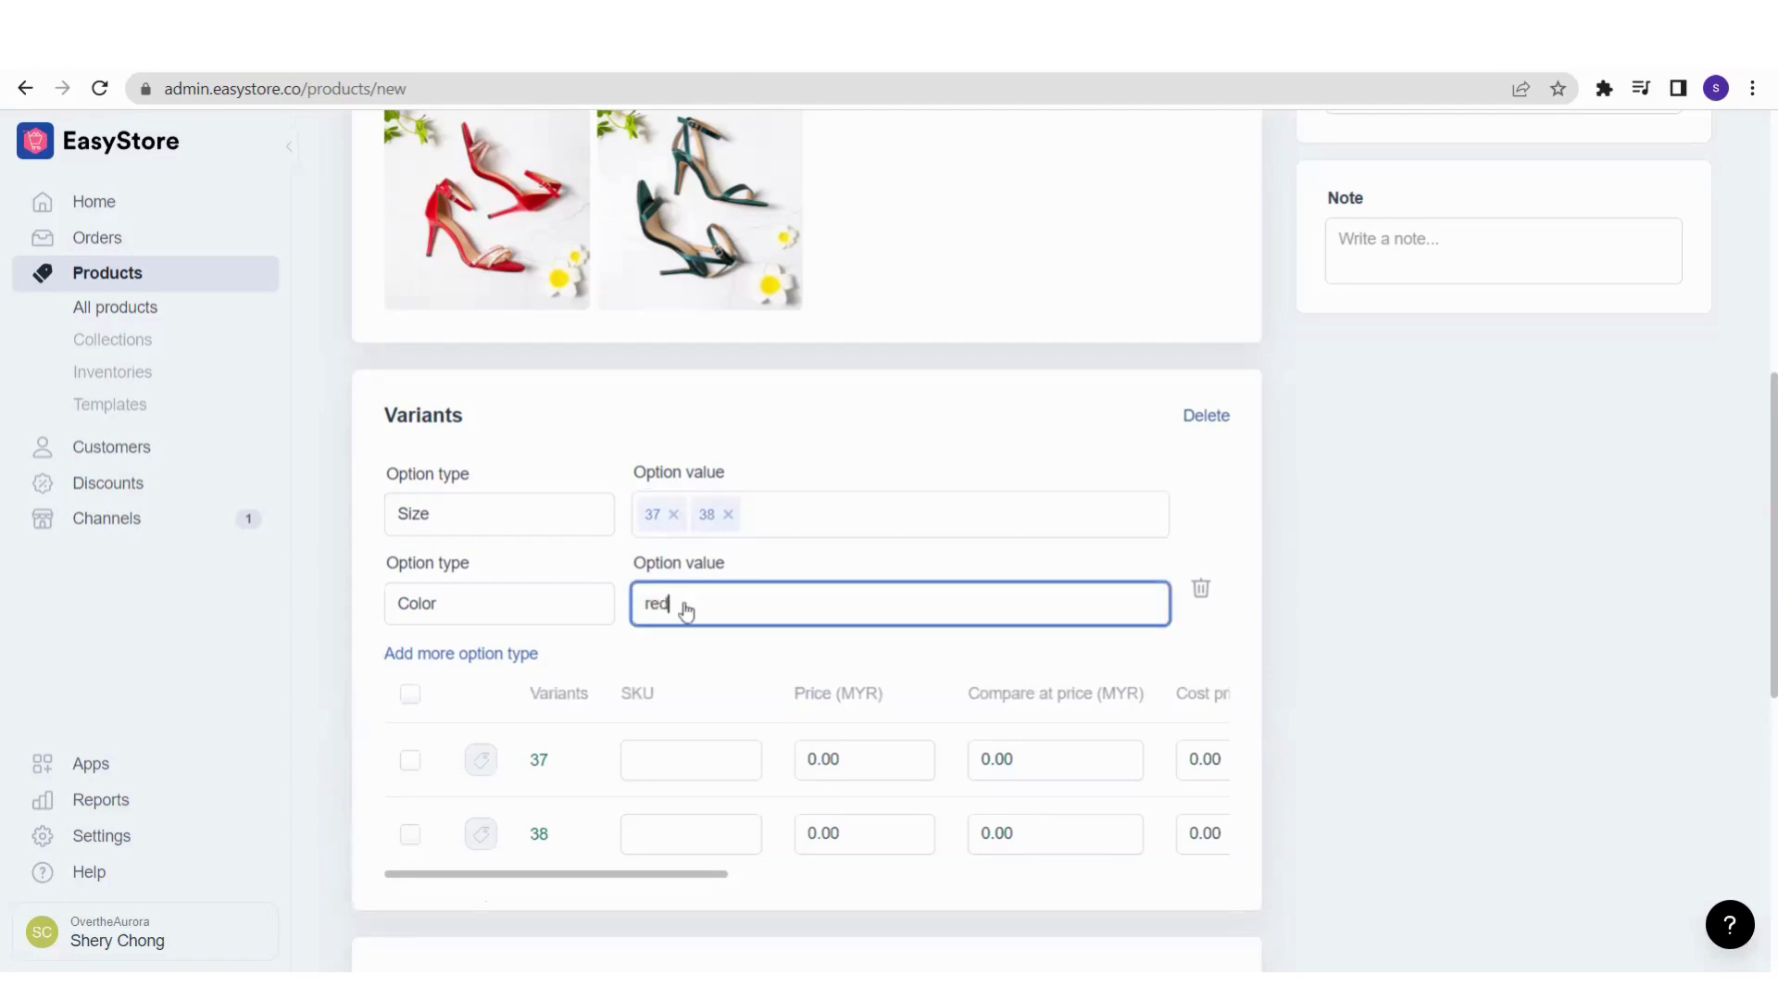
key(Return)
text(green)
key(Return)
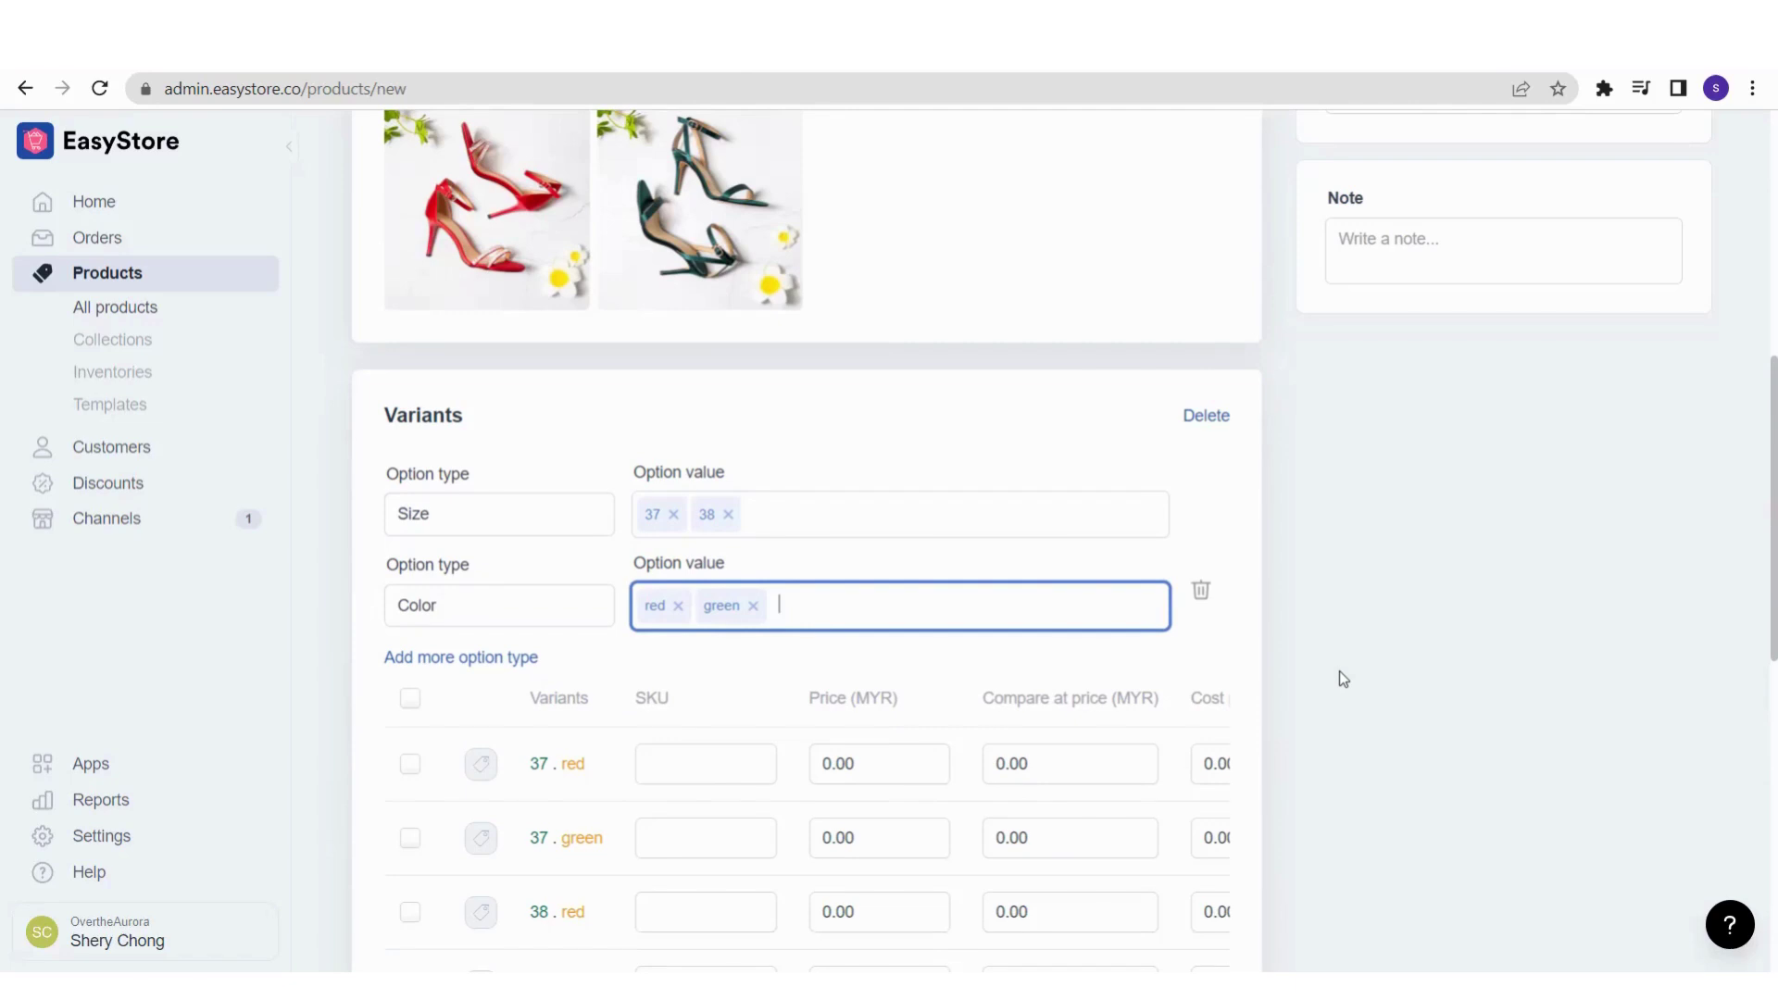
Assign the red heels image to the 37 red variant and the green heels image to the 37 green variant
scroll(1148, 718, down, 1)
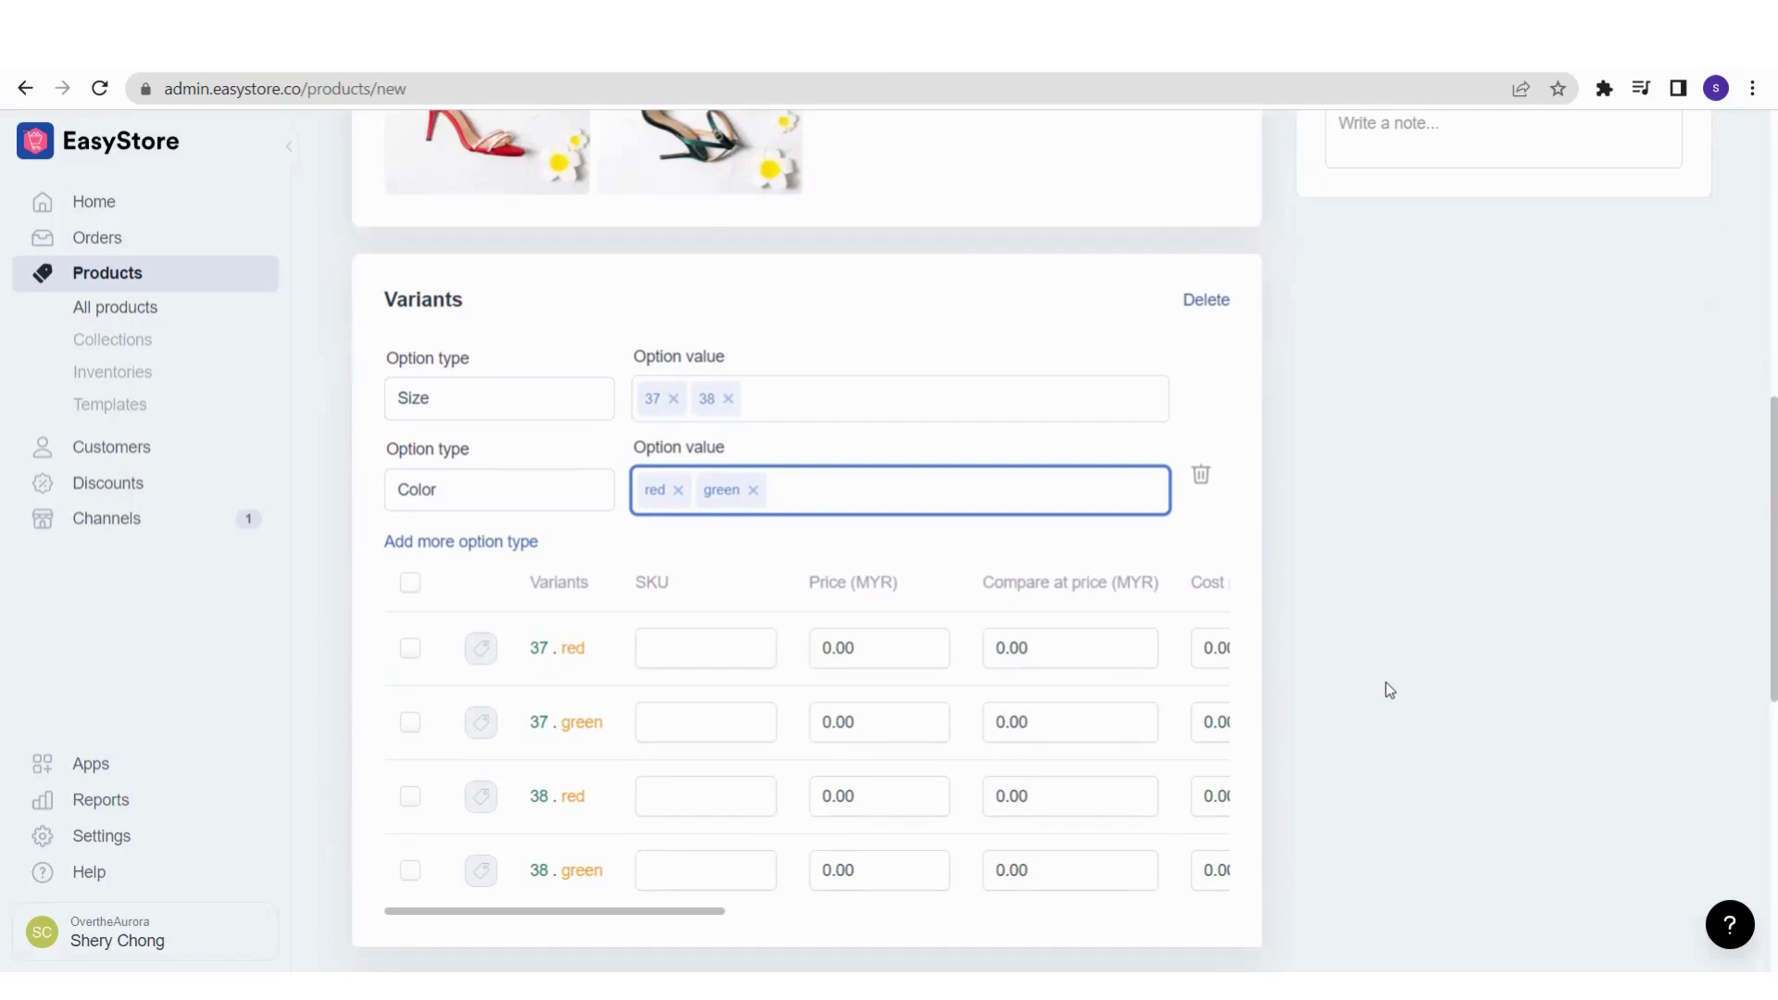
click(481, 650)
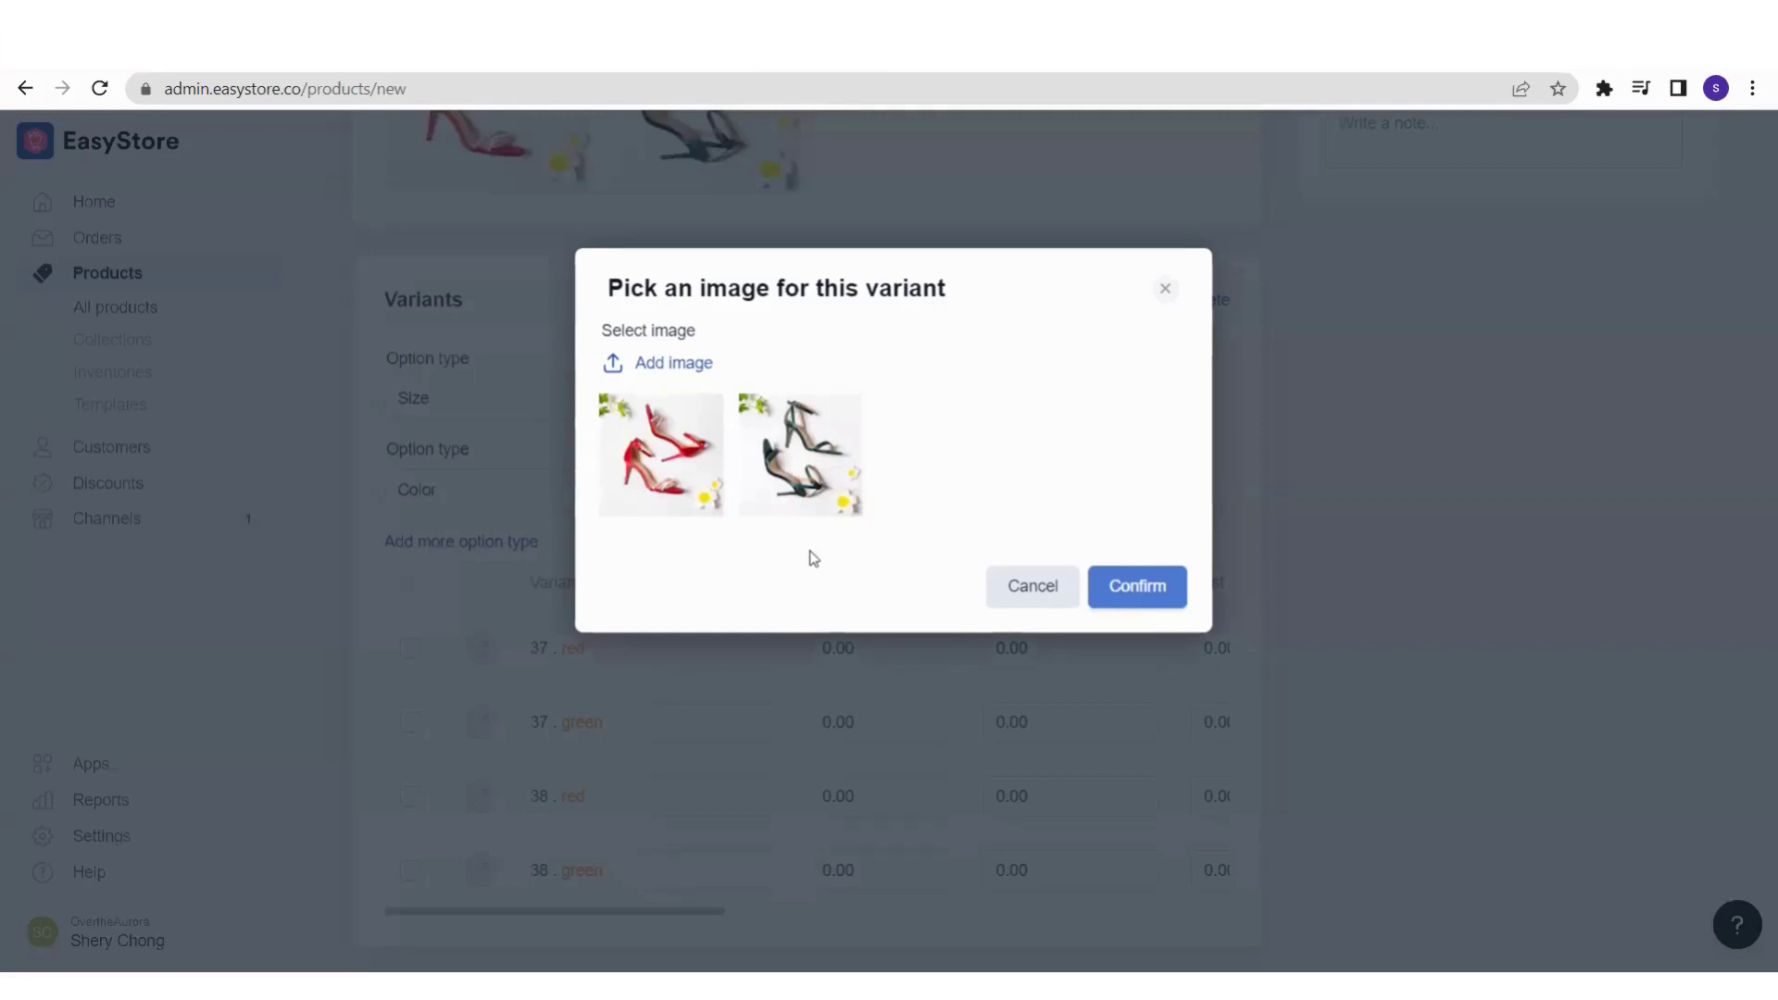
click(663, 482)
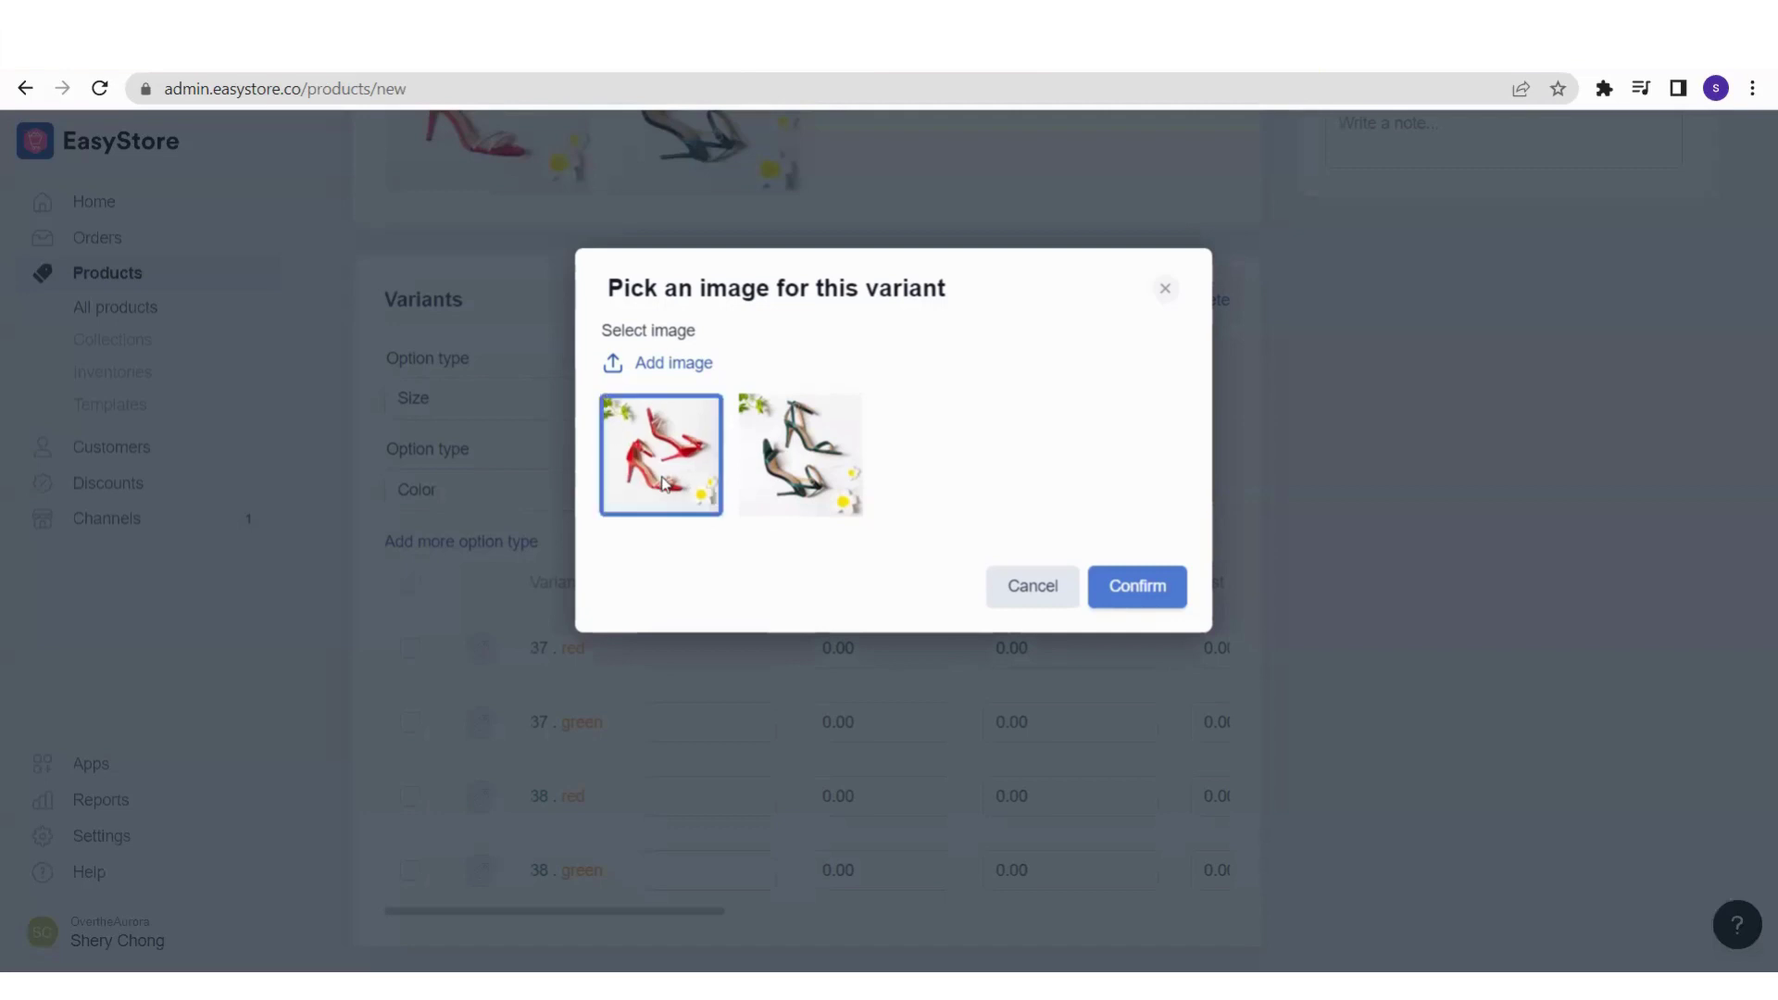
click(1137, 593)
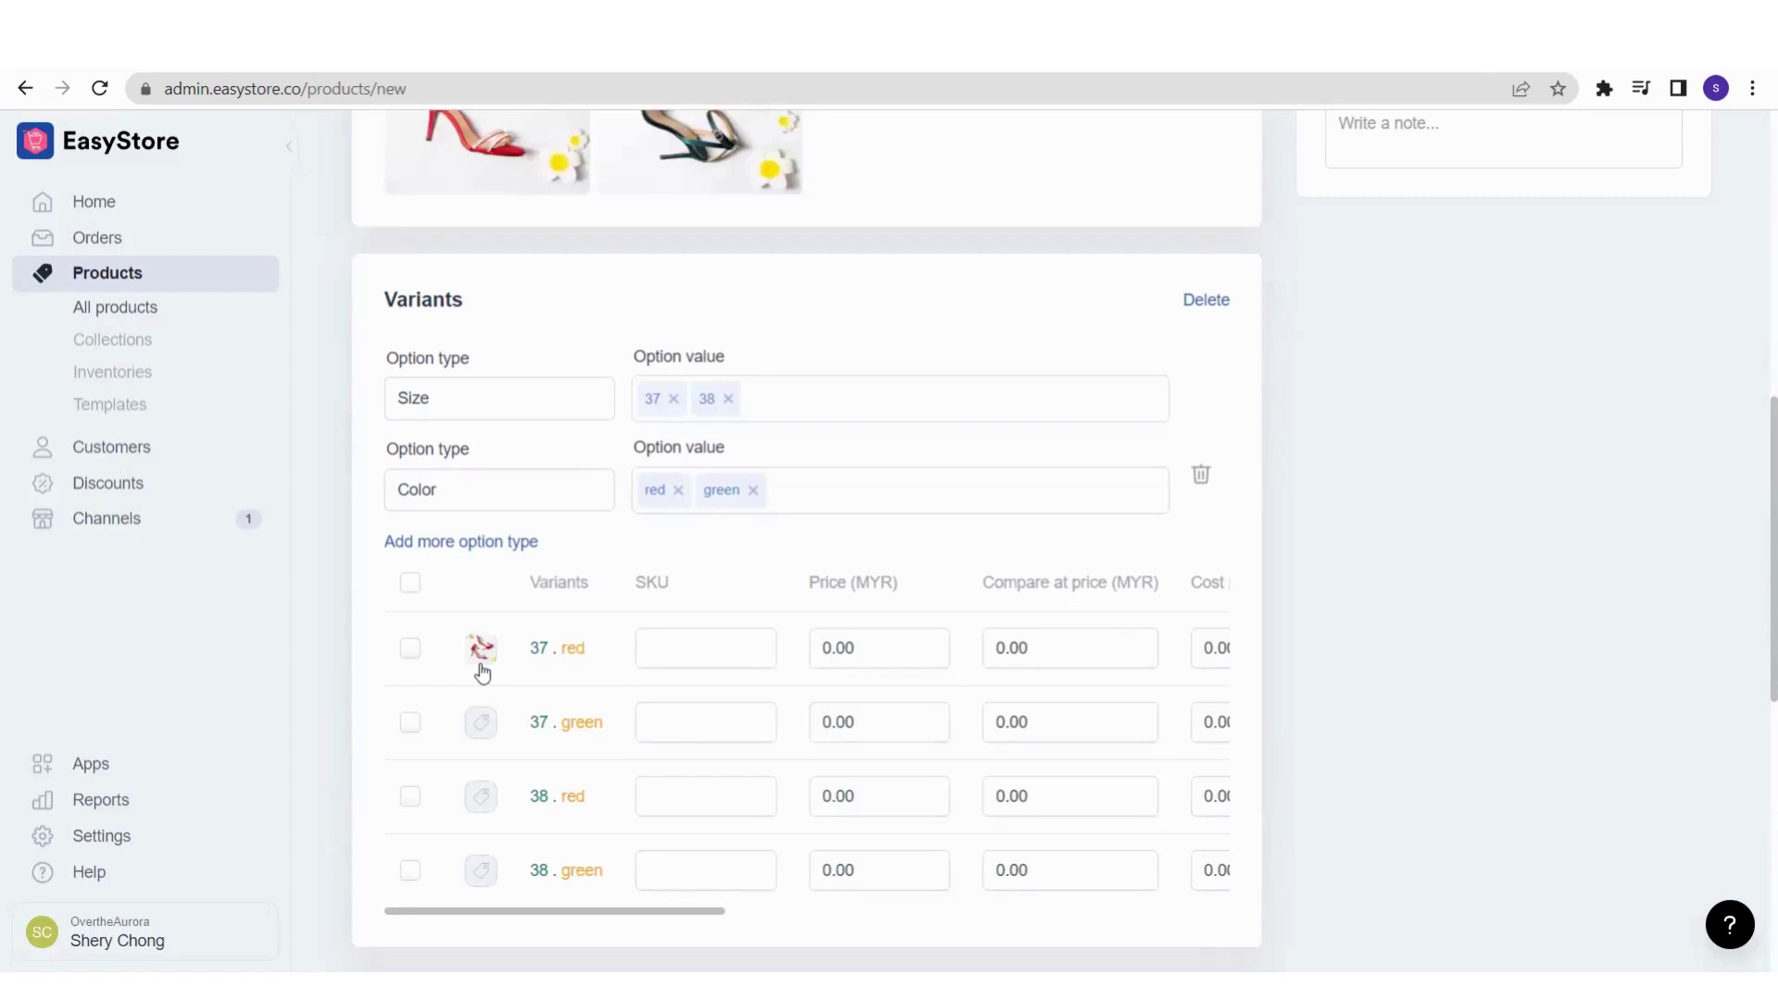
click(487, 728)
click(800, 454)
click(1113, 598)
Assign the red heels image to the 38 red variant and the green heels image to the 38 green variant
scroll(506, 776, down, 1)
scroll(507, 776, down, 1)
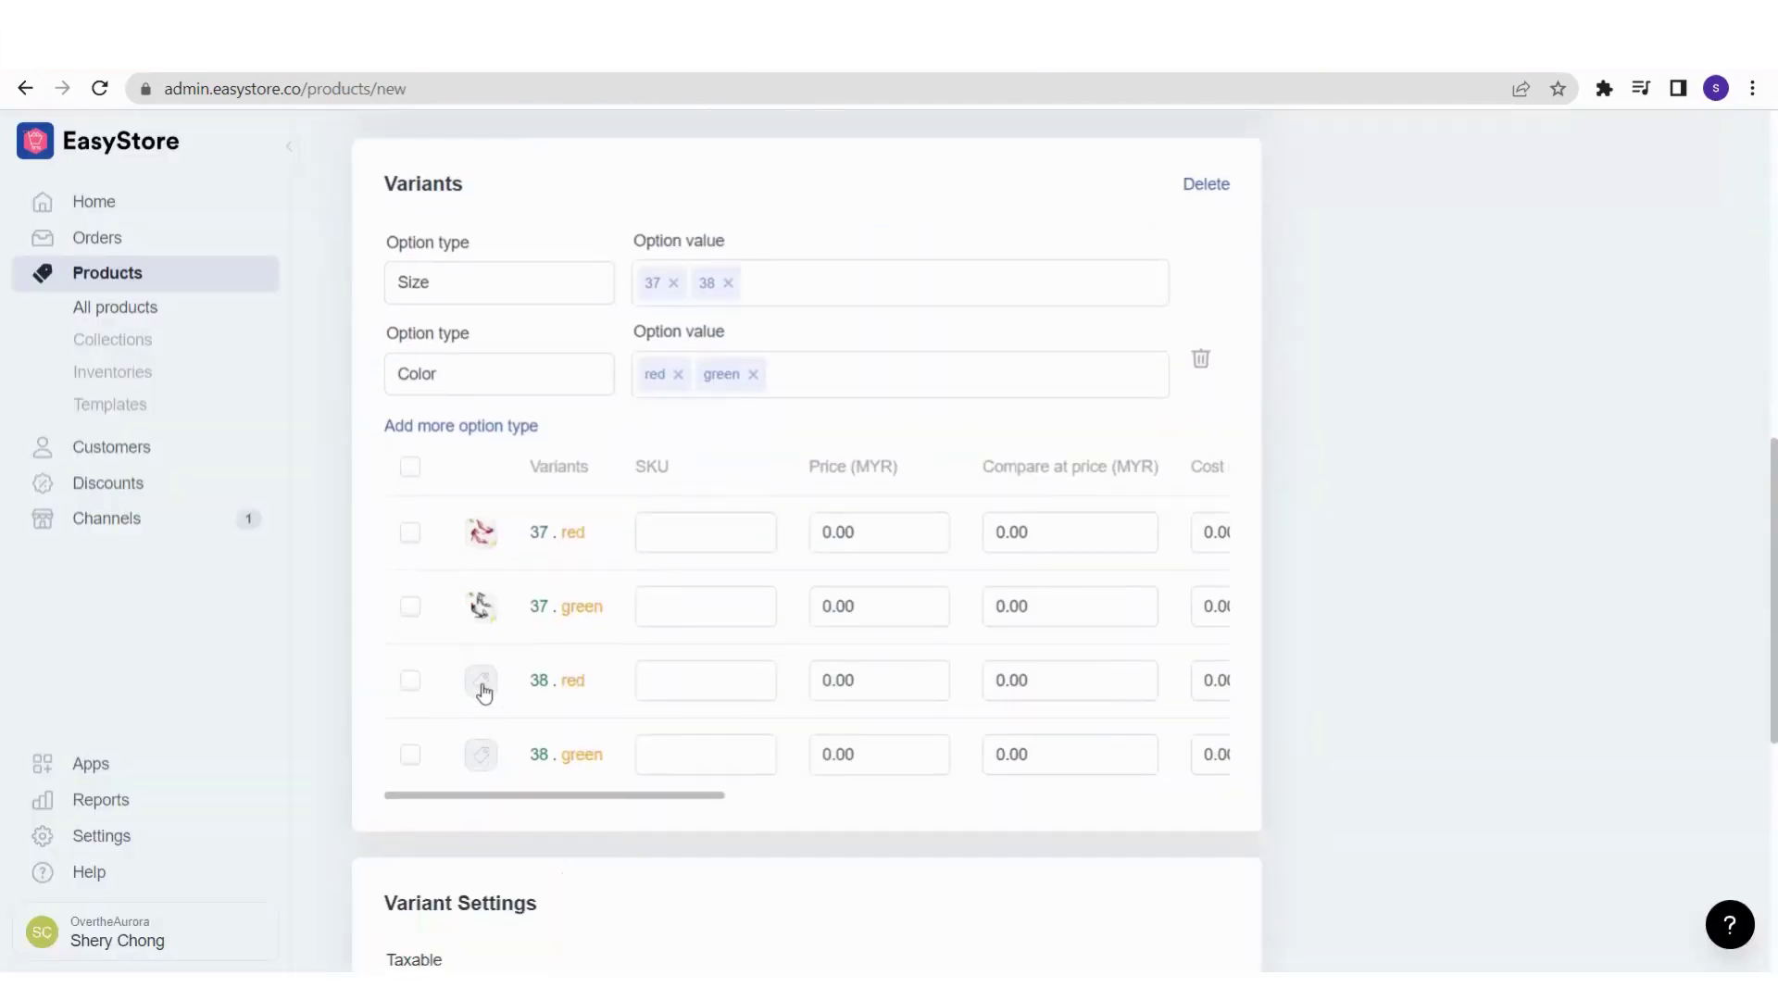
click(483, 691)
click(708, 500)
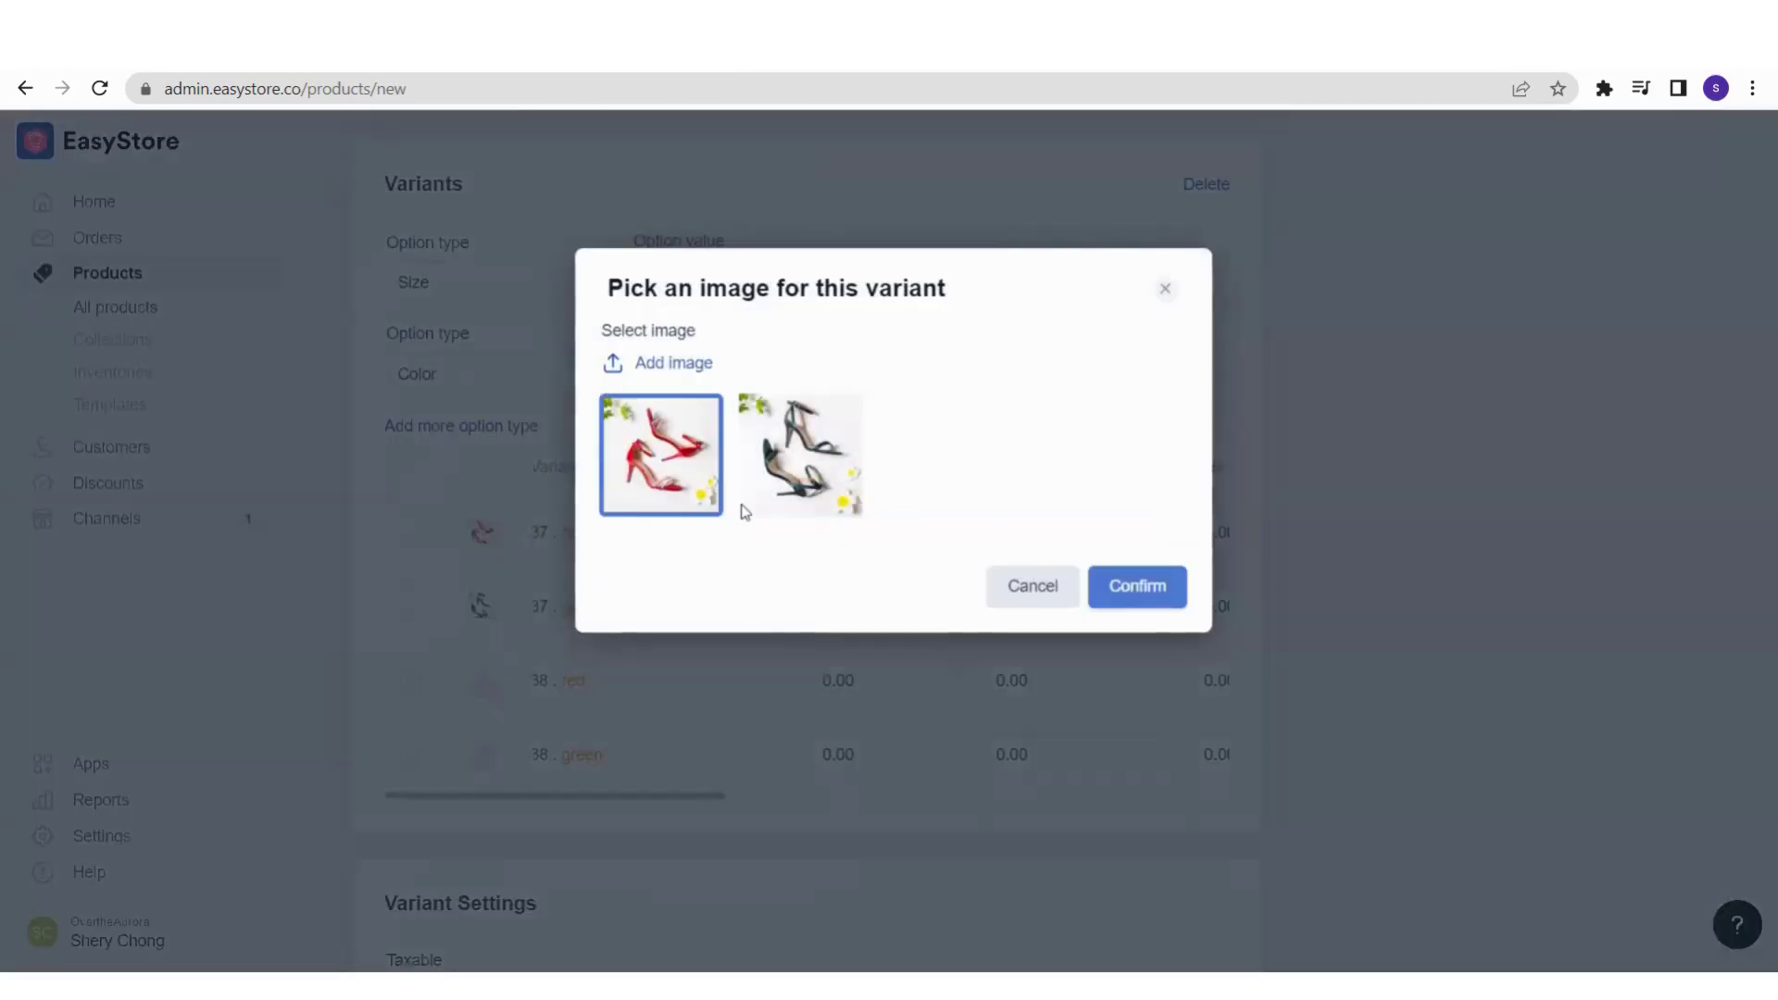
click(1097, 593)
click(485, 758)
click(819, 425)
click(1097, 595)
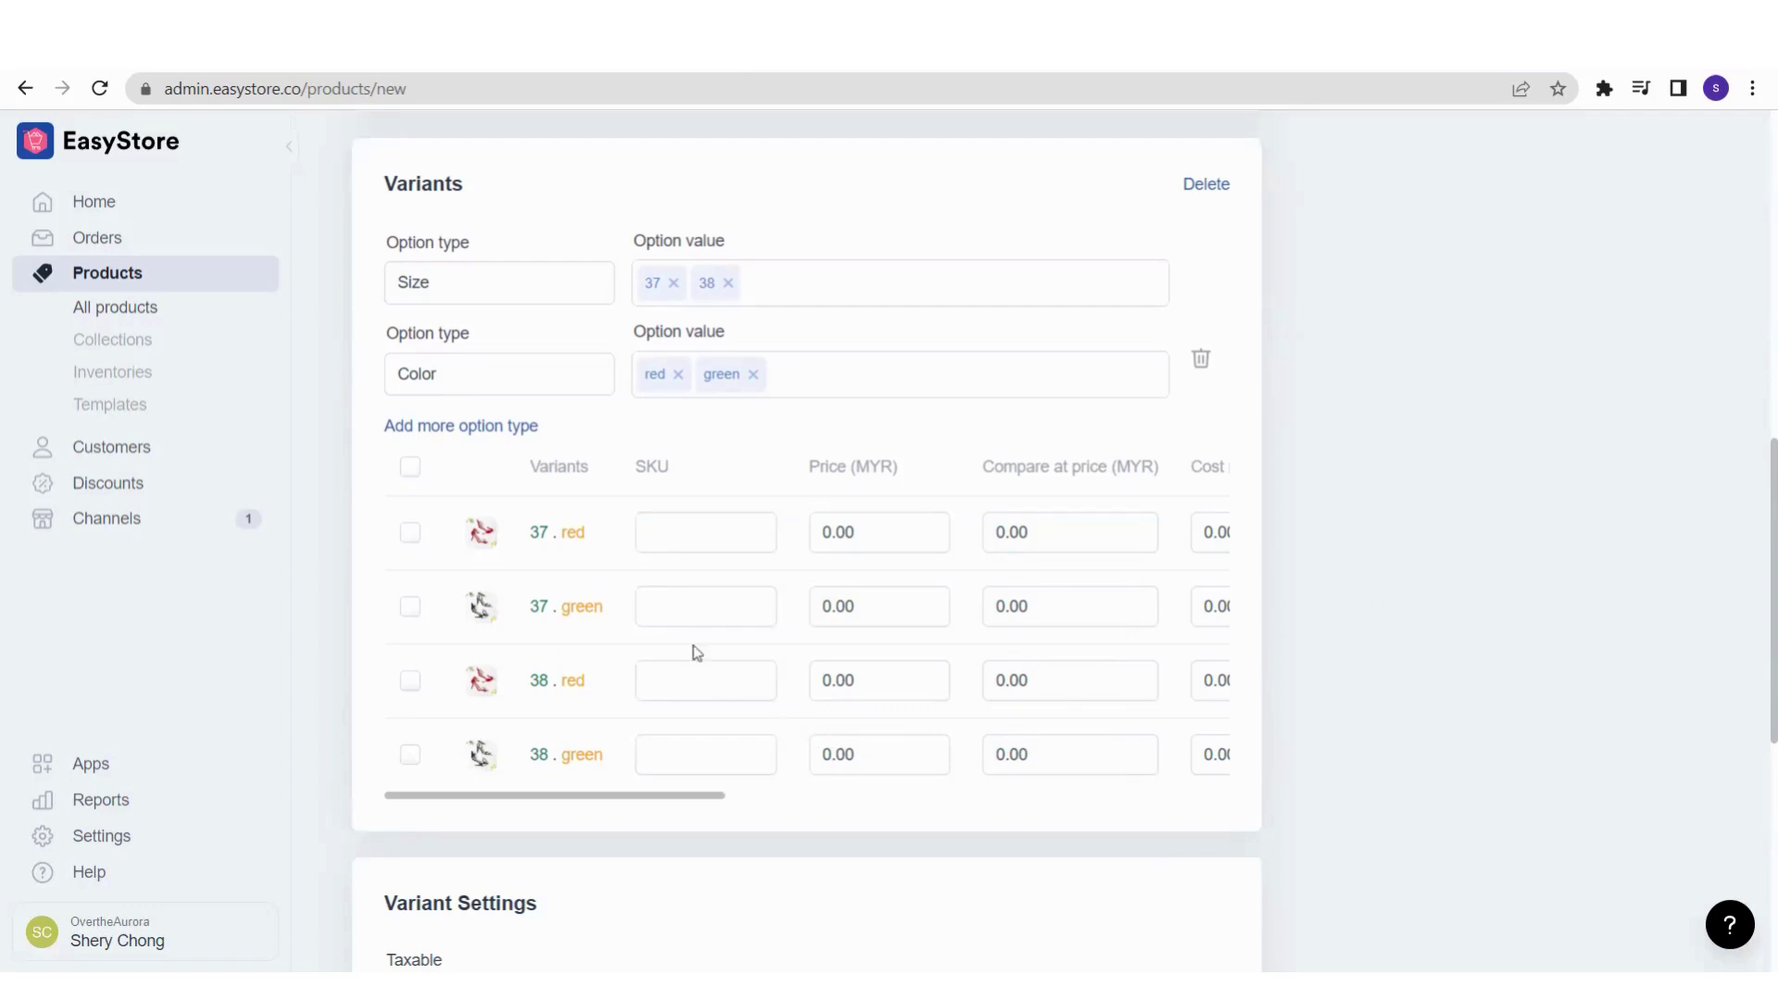
Enter RHEEL0123456 as the SKU of the 37 red variant
click(686, 542)
text(RHEEL0123456)
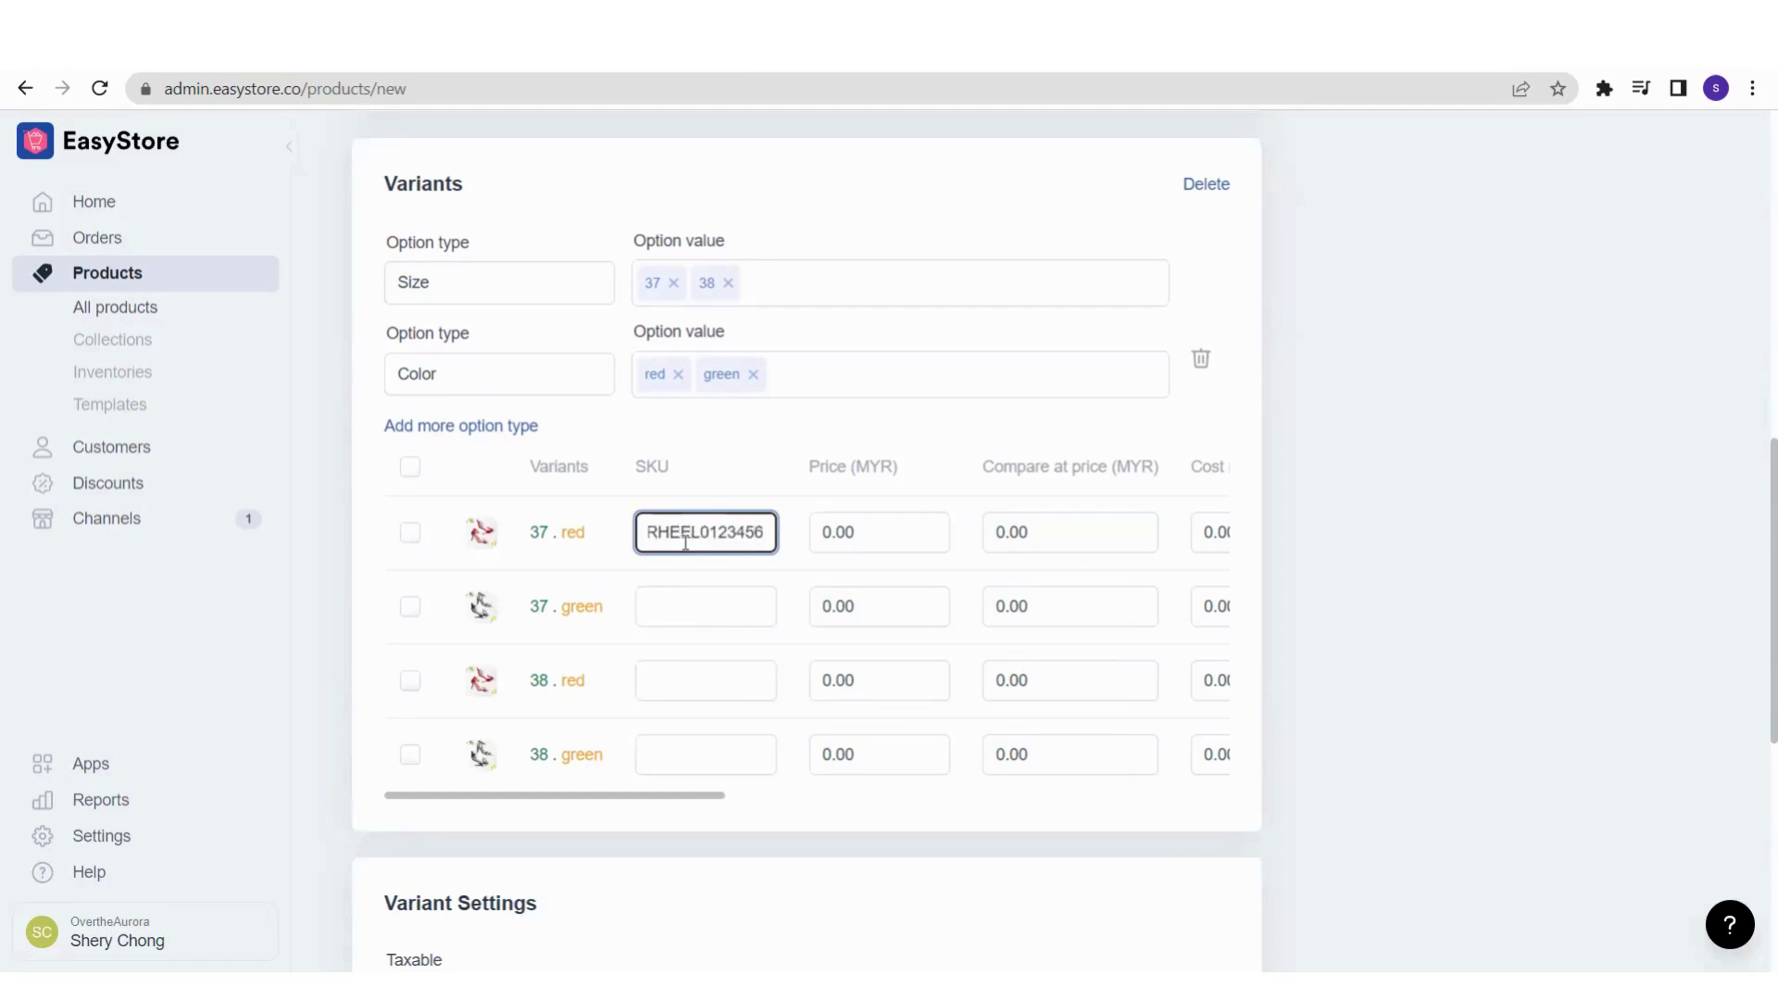
click(724, 602)
click(710, 682)
click(707, 751)
Clear the price and the compare-at price of the 37 red variant
drag(686, 797, 769, 817)
click(655, 537)
key(BackSpace)
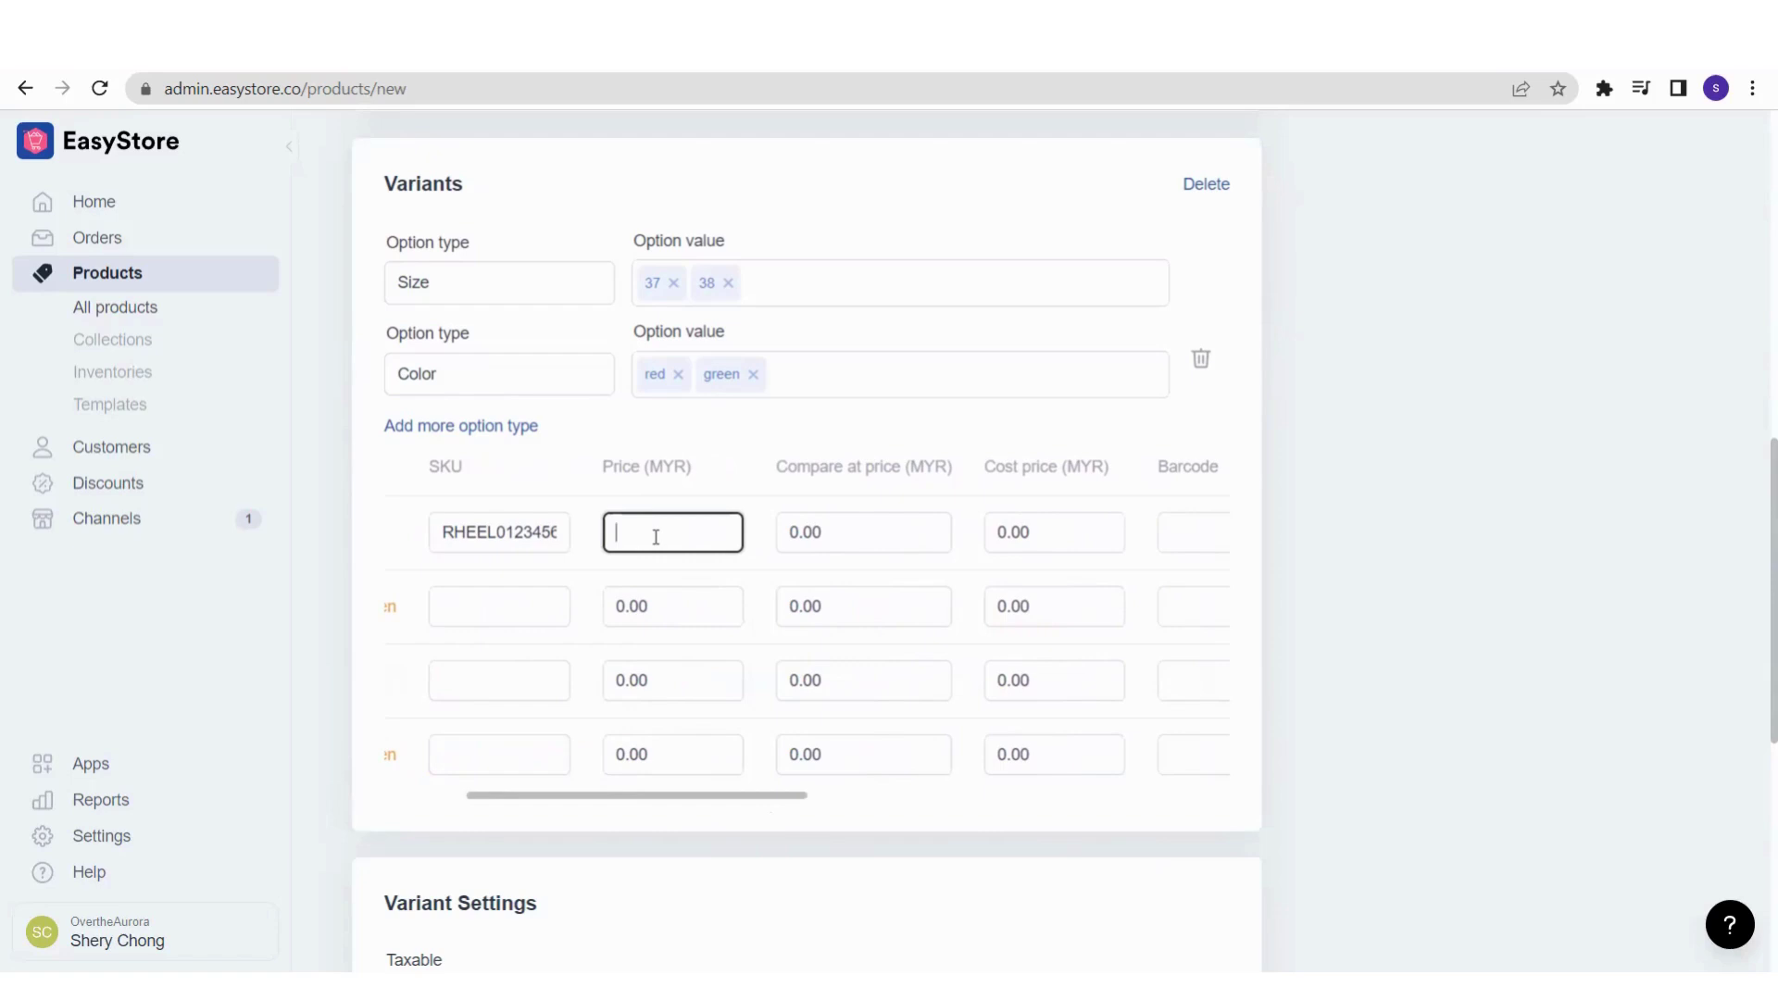
click(853, 544)
key(BackSpace)
click(296, 637)
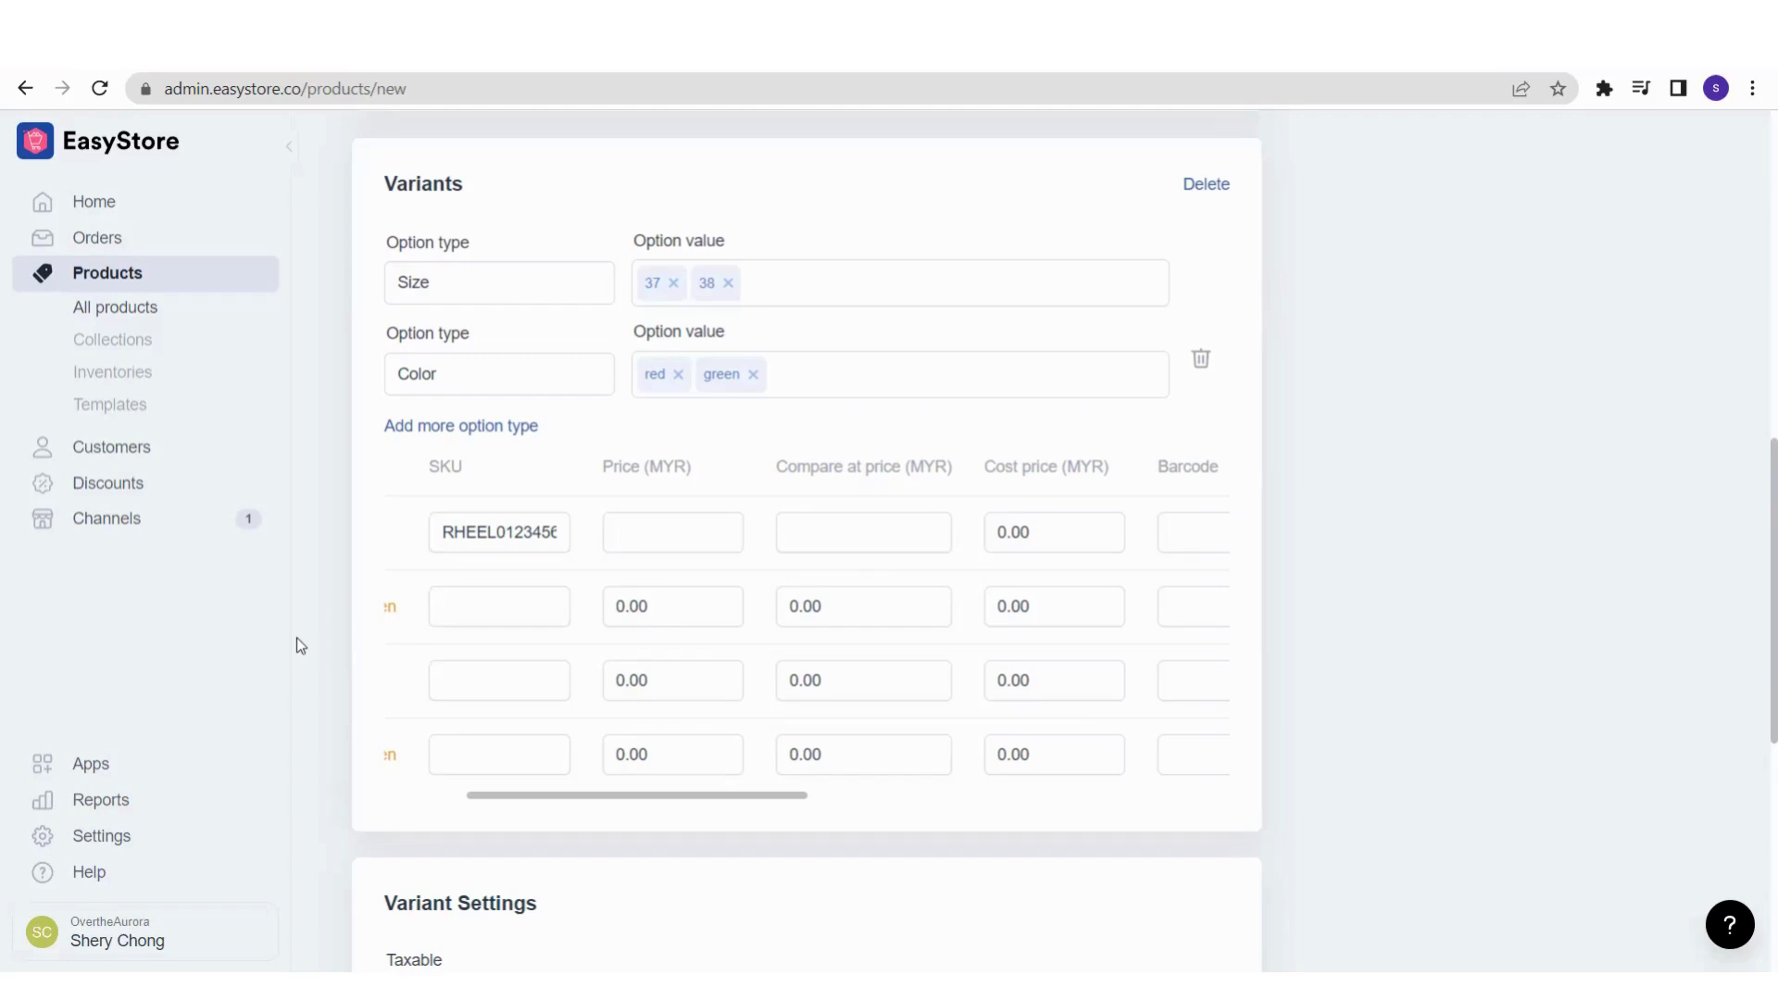
Set the 37 red variant's price to 100 MYR and its compare-at price to 0
drag(675, 797, 526, 804)
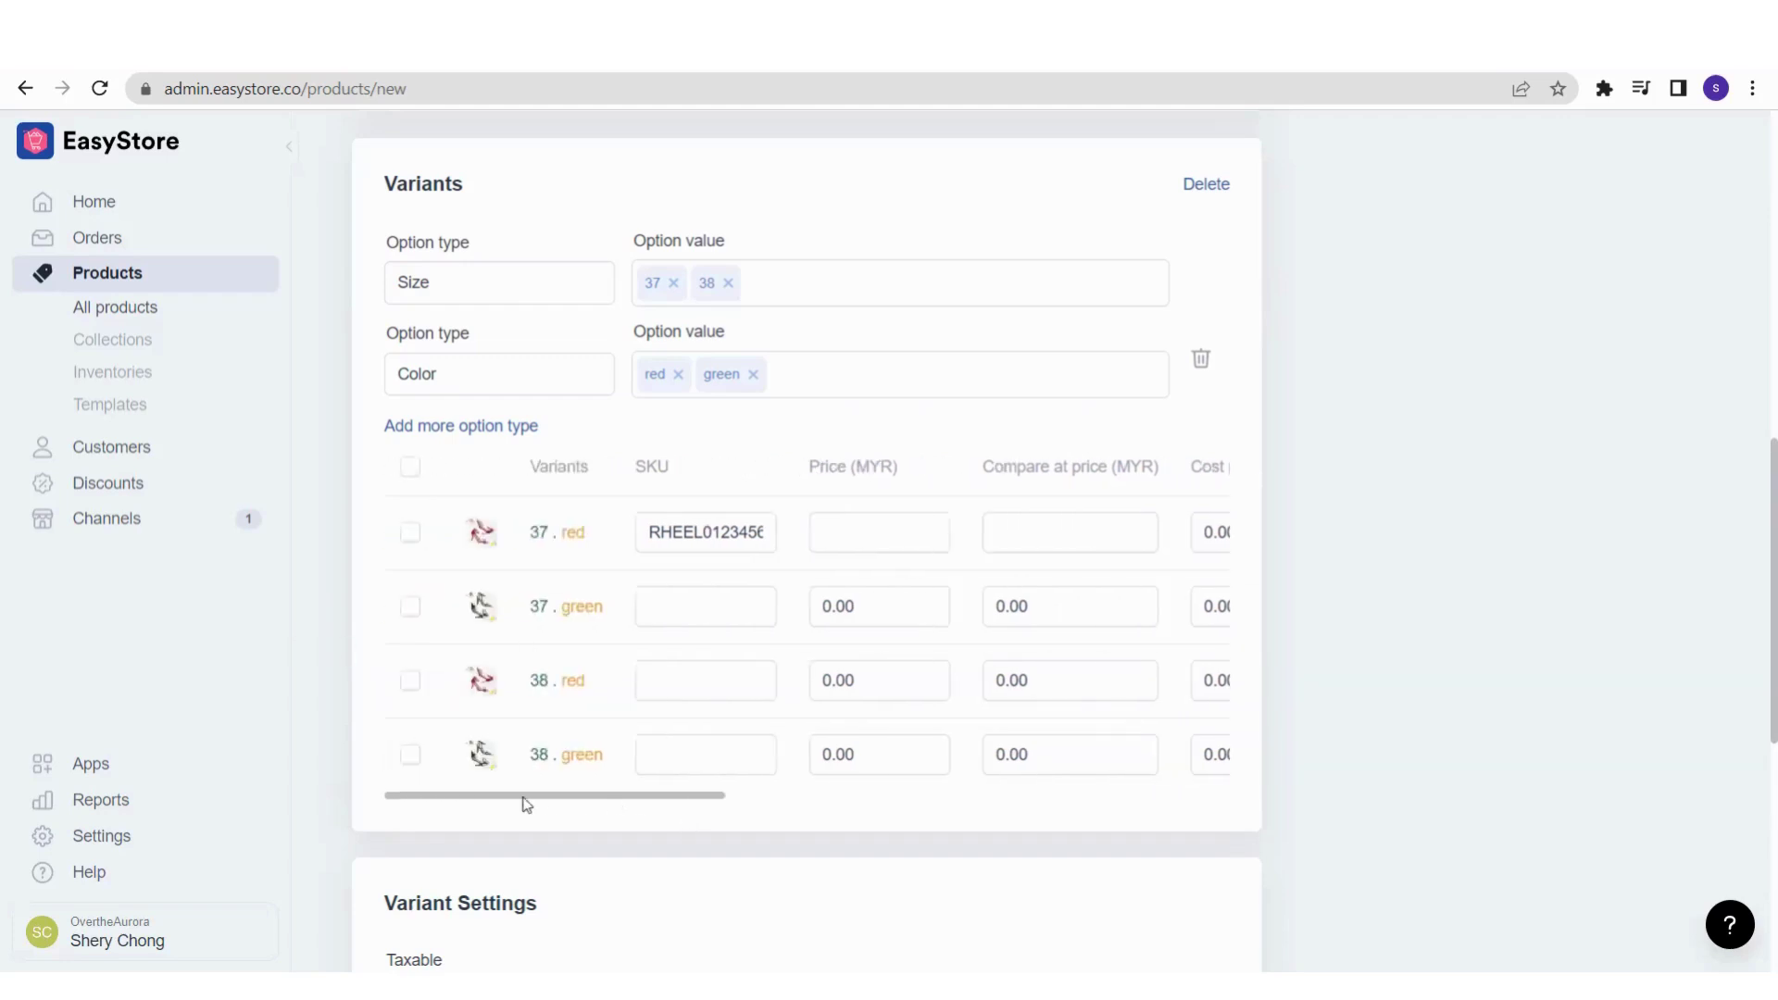
drag(525, 804, 572, 804)
click(741, 535)
text(0)
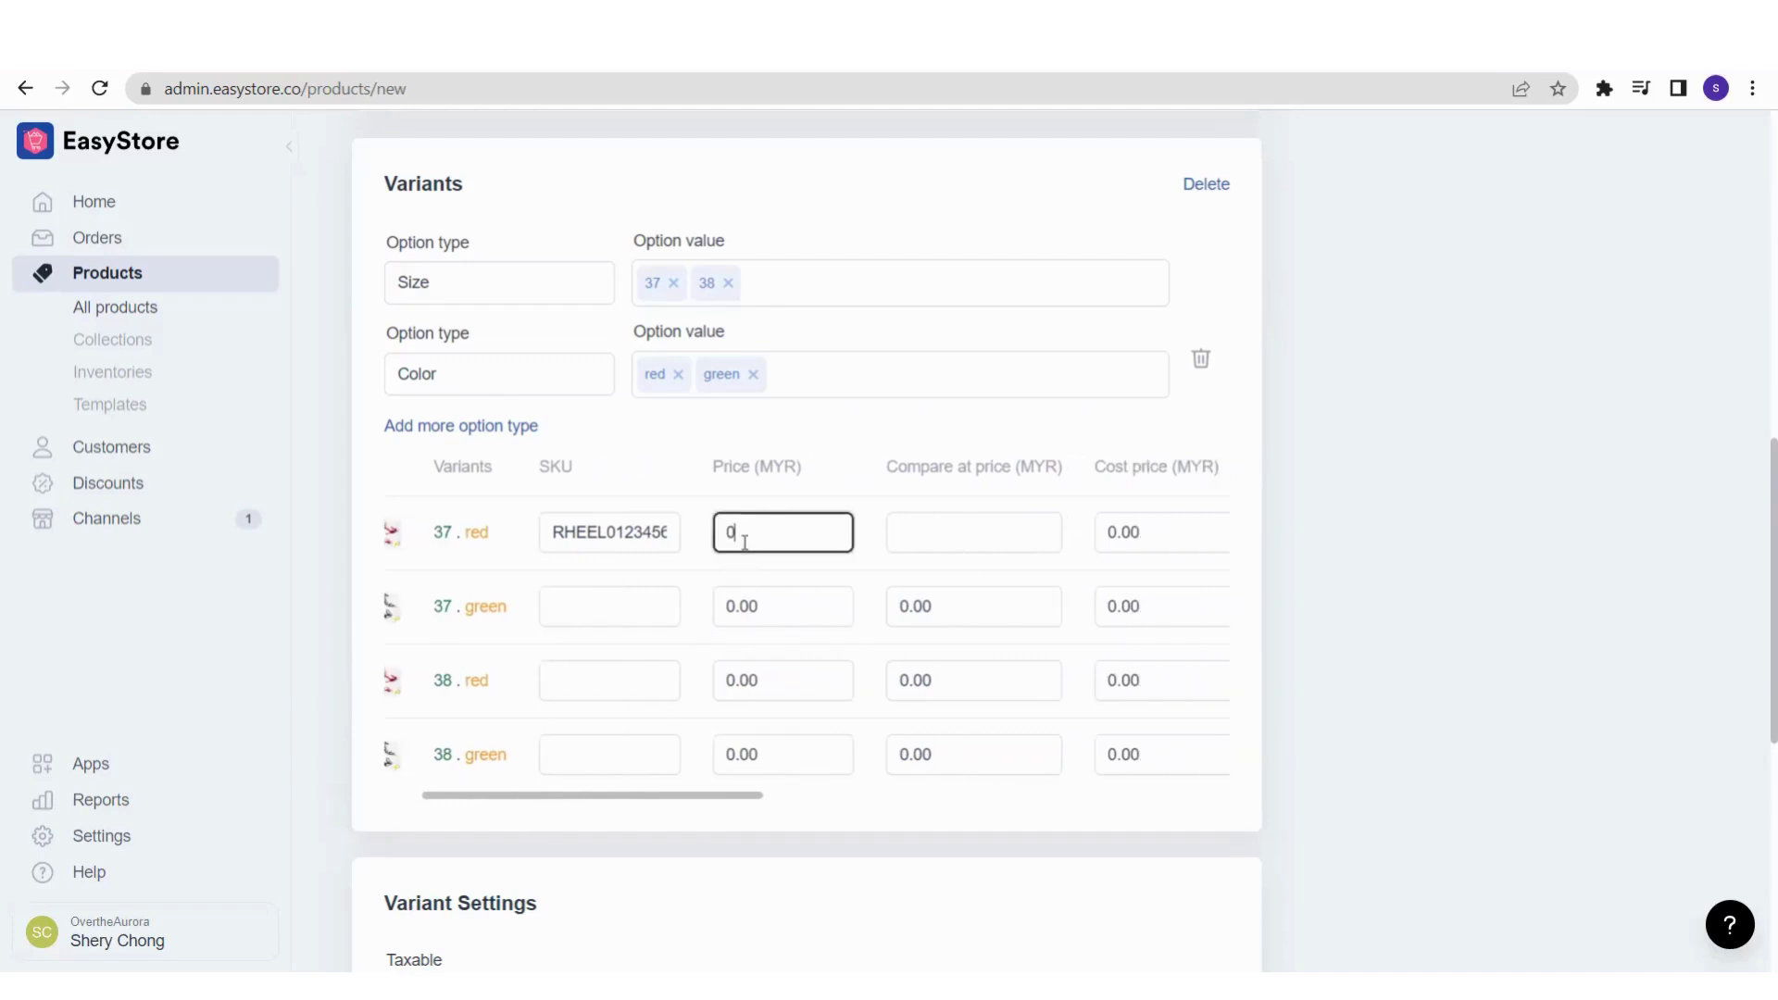
key(BackSpace)
text(100)
click(909, 538)
text(0)
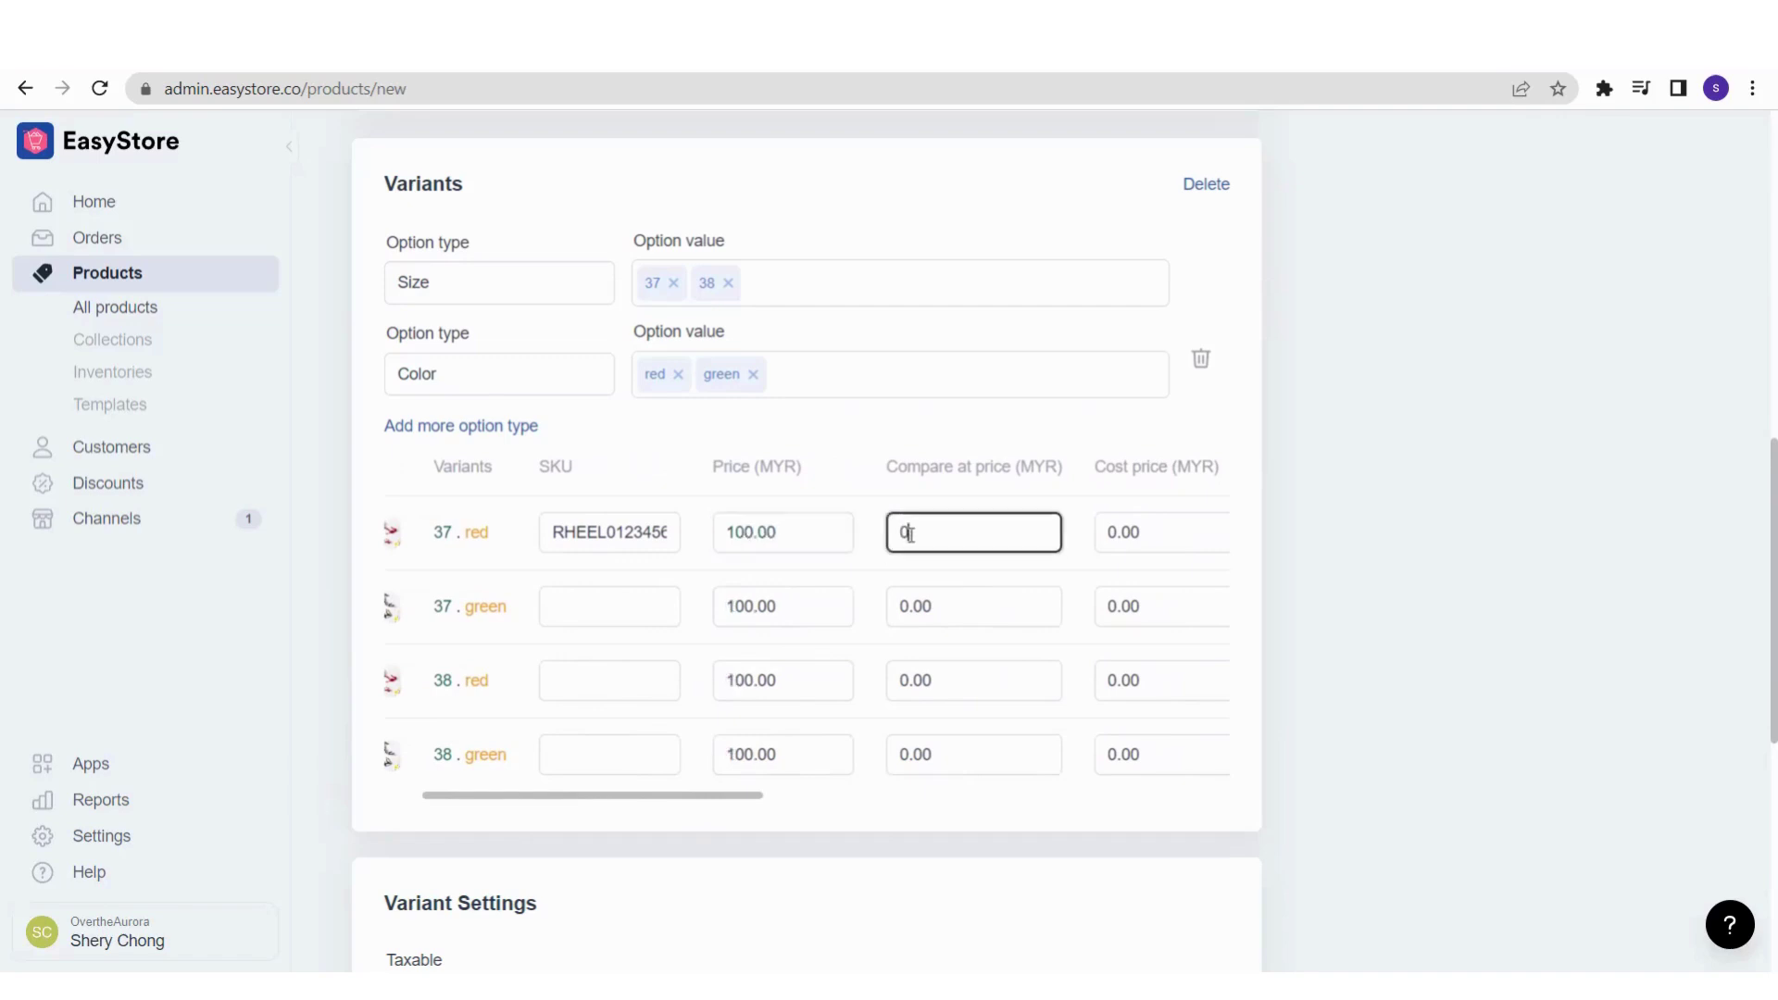
click(1444, 655)
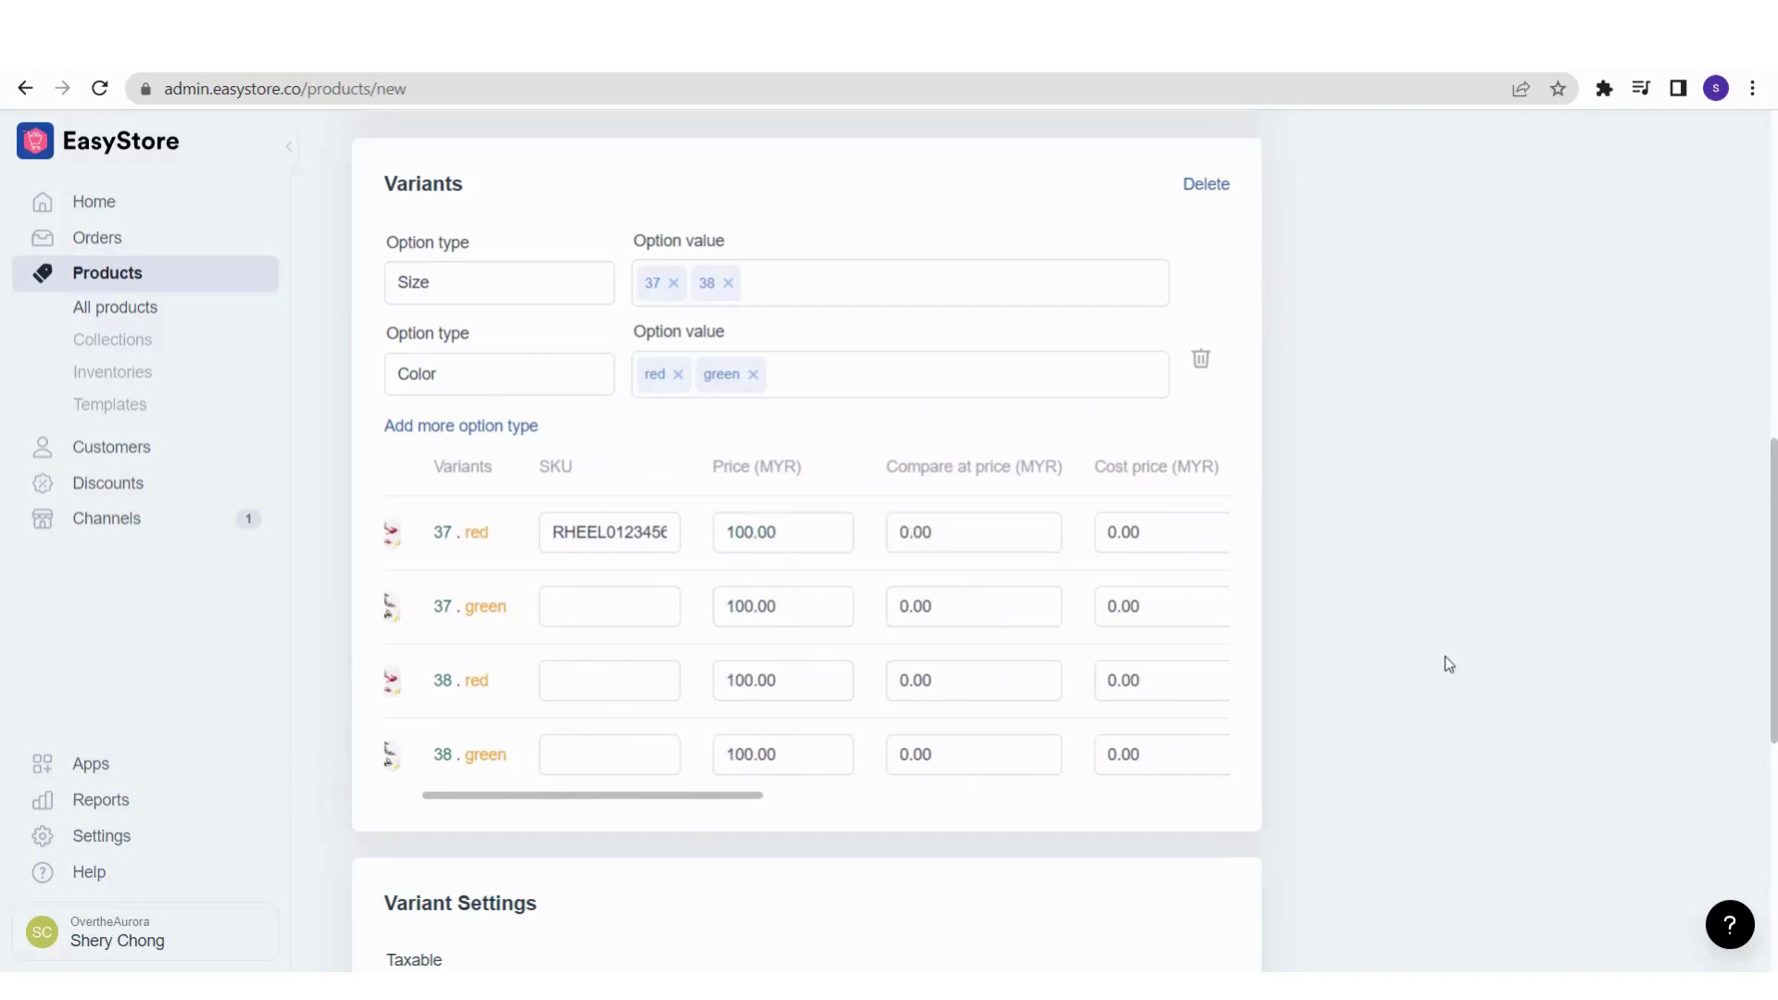
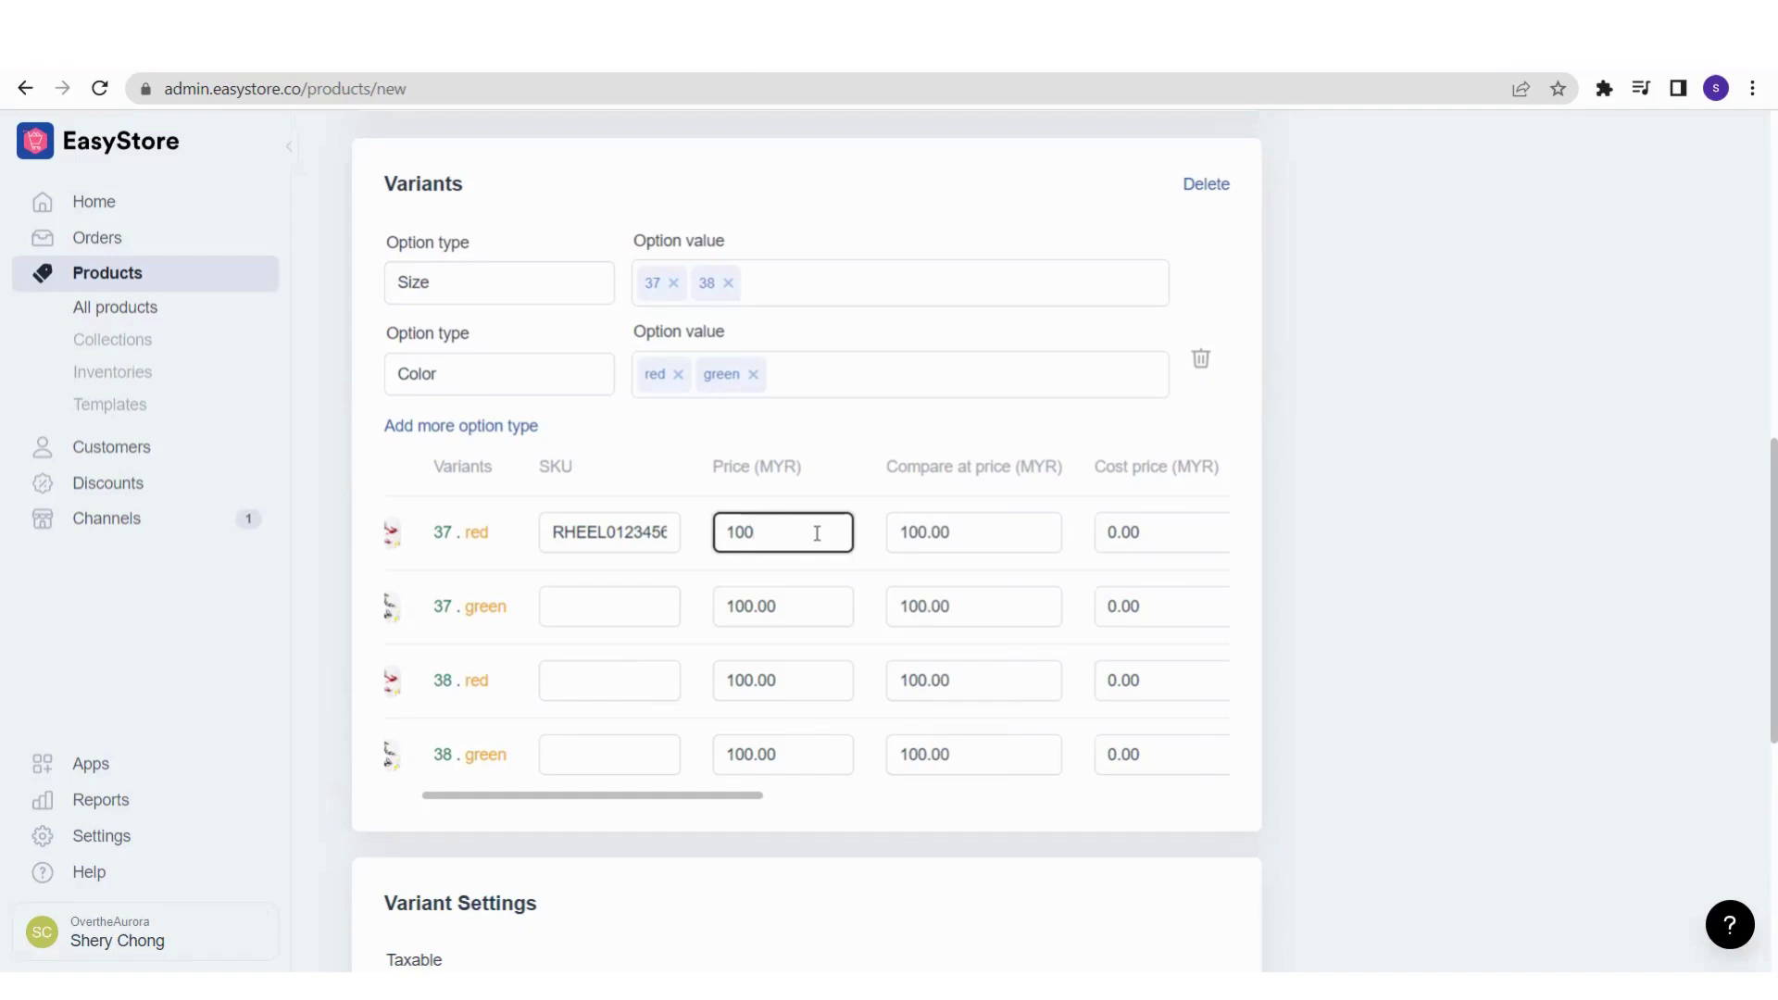
Change the 37 red variant's price to 50 MYR
key(BackSpace)
key(BackSpace)
key(BackSpace)
text(50)
click(841, 465)
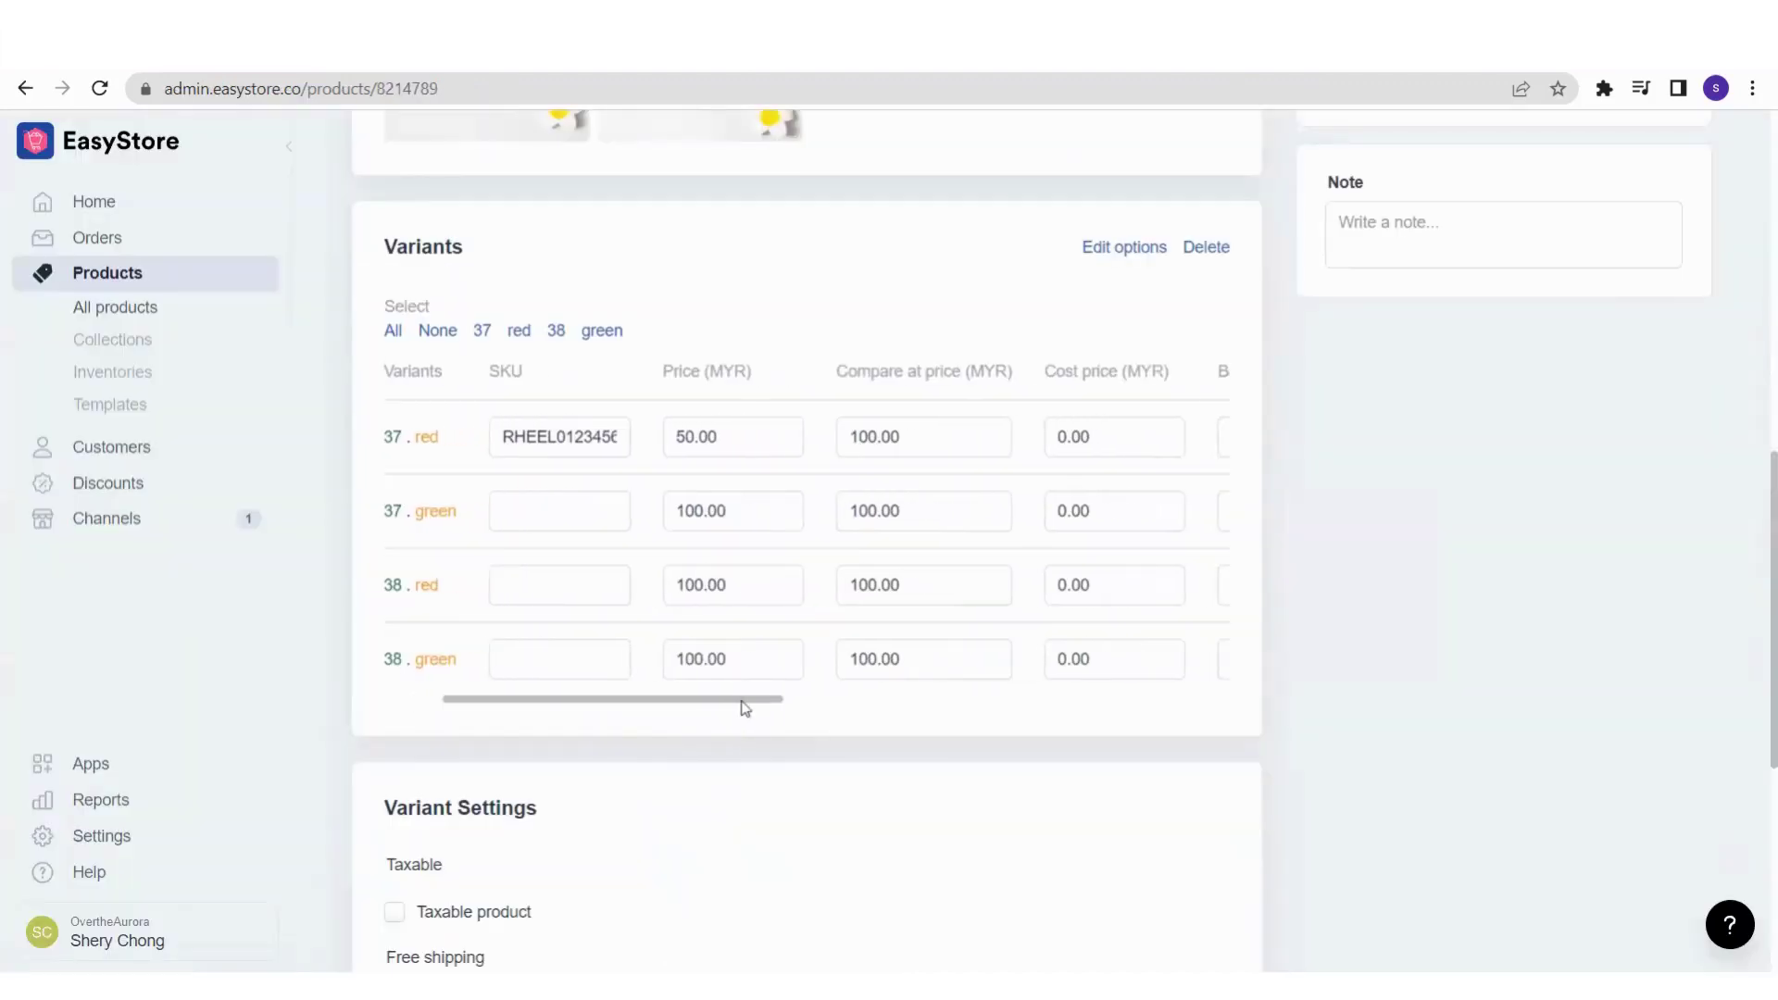
Set the 37 red variant's weight to 0.2, keeping kg as the weight unit
drag(754, 706, 959, 714)
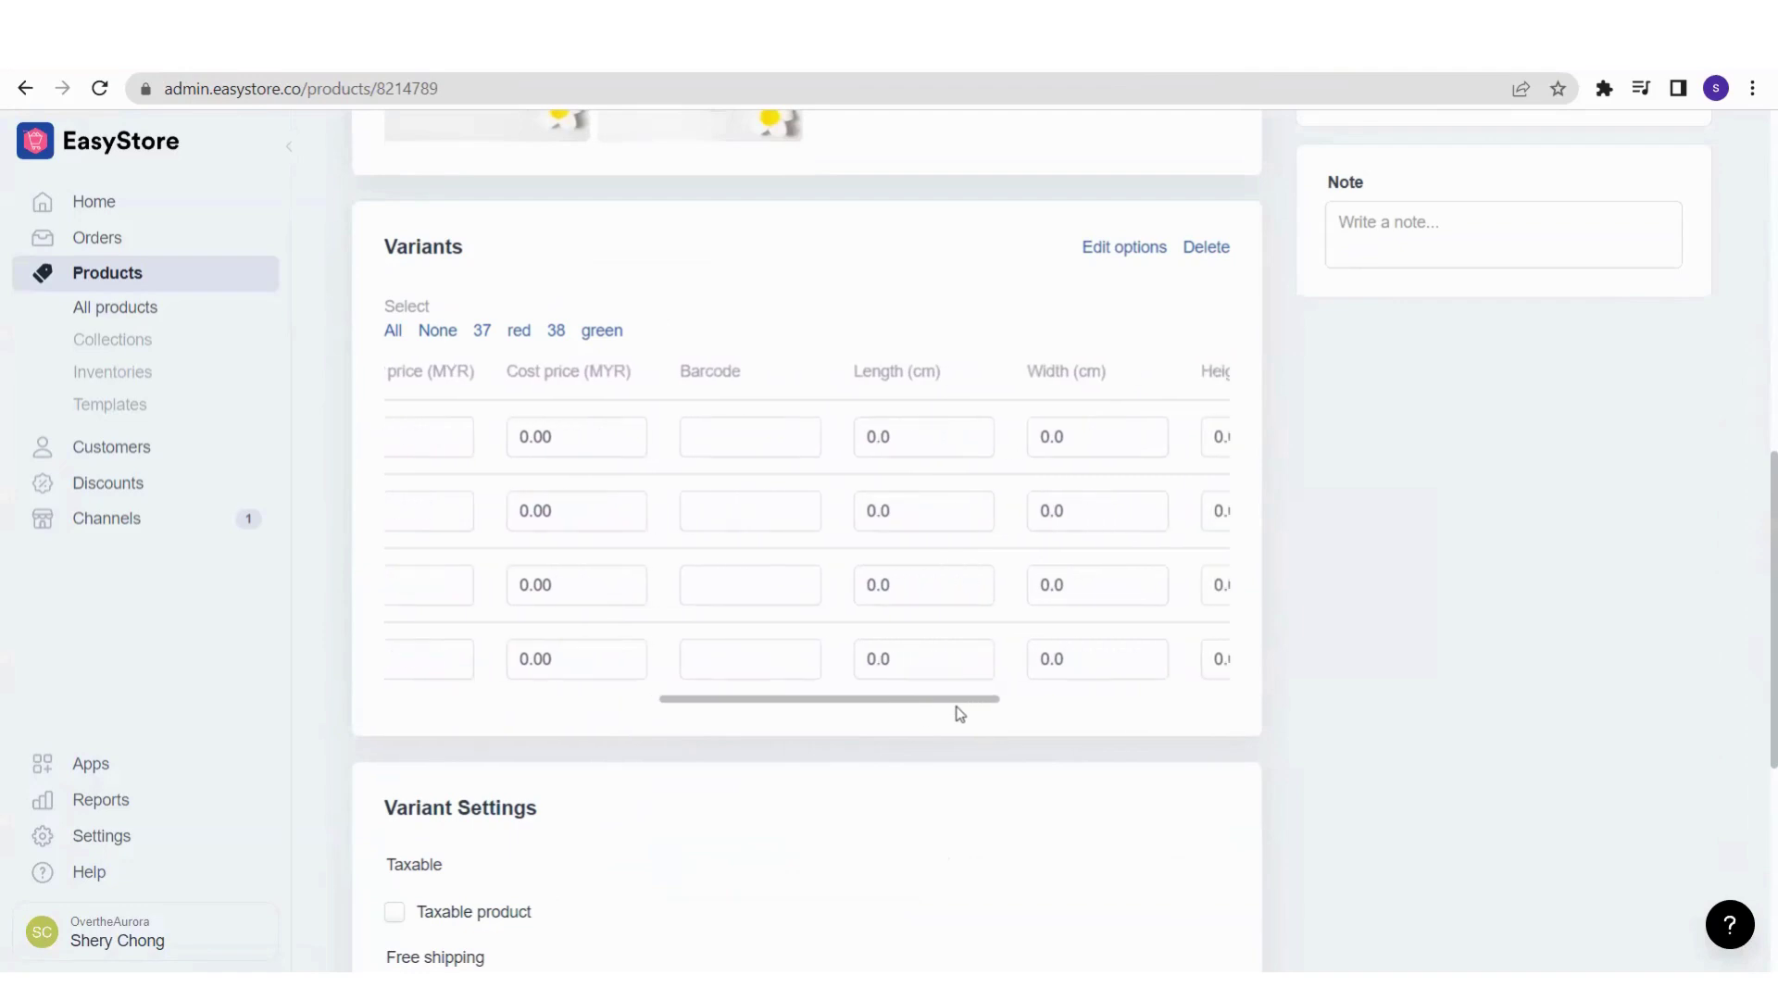
drag(960, 714, 1168, 710)
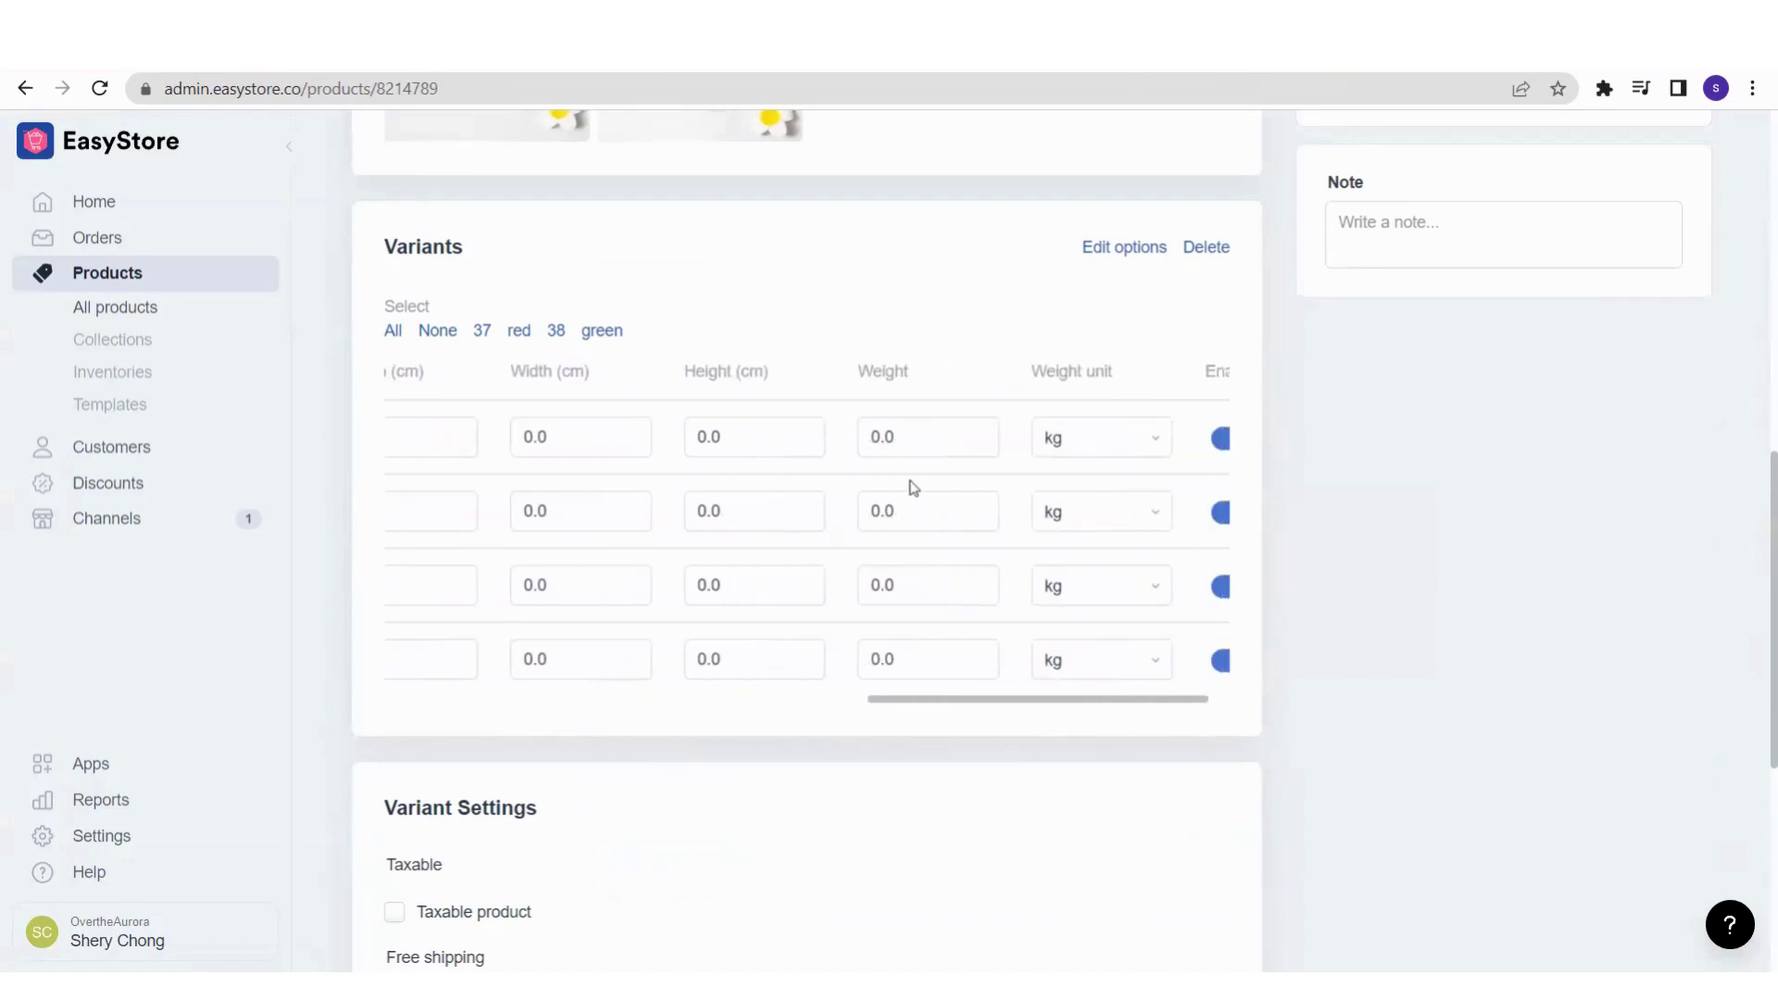
click(911, 441)
key(BackSpace)
key(BackSpace)
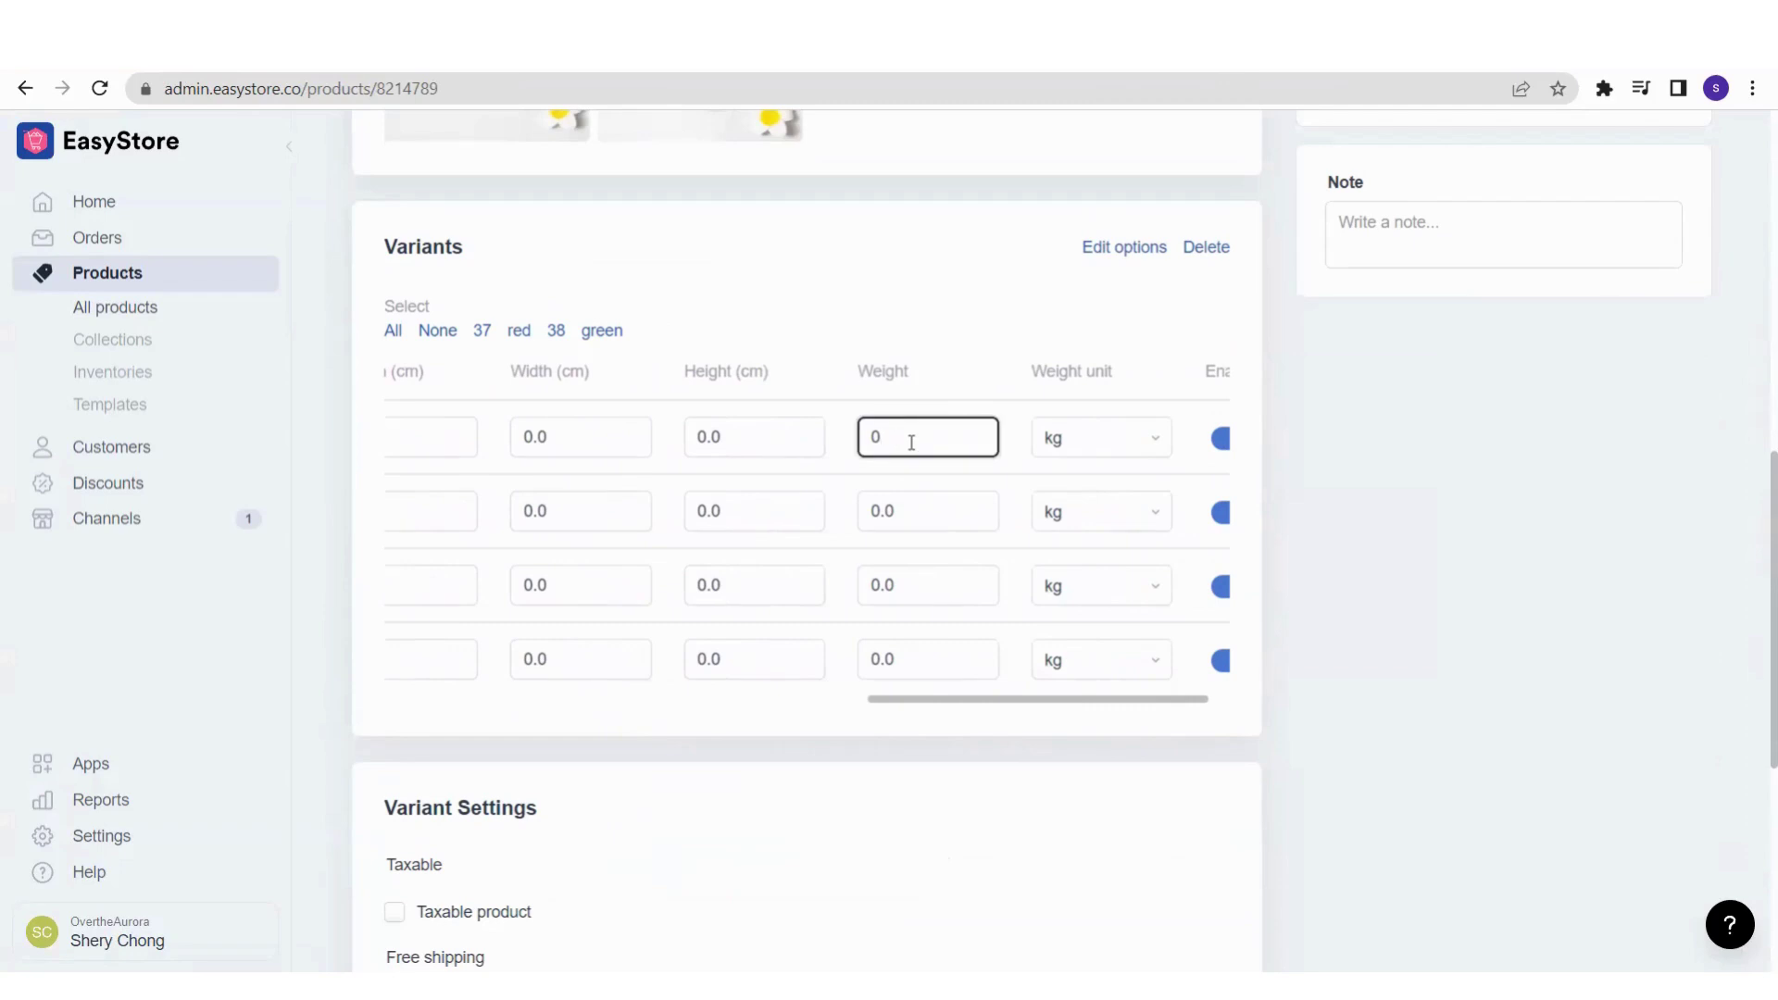
text(0.2)
key(BackSpace)
key(BackSpace)
key(BackSpace)
key(BackSpace)
text(0.2)
drag(1008, 708, 1062, 708)
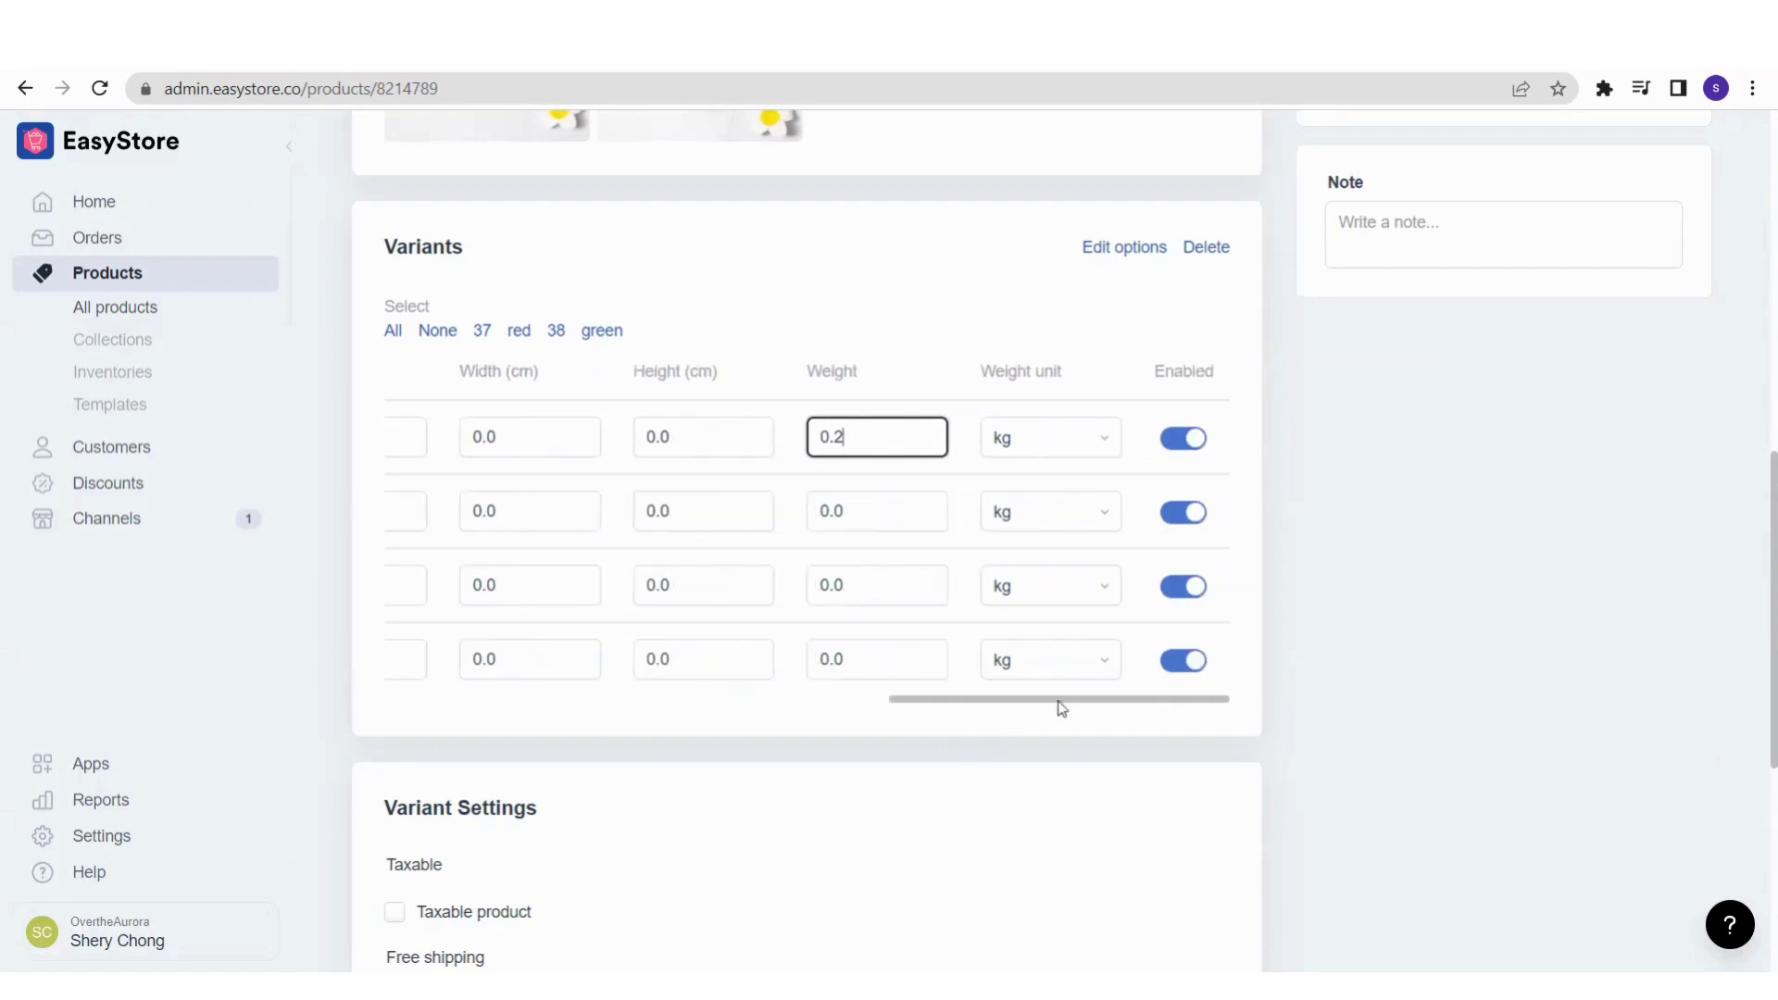
click(1108, 449)
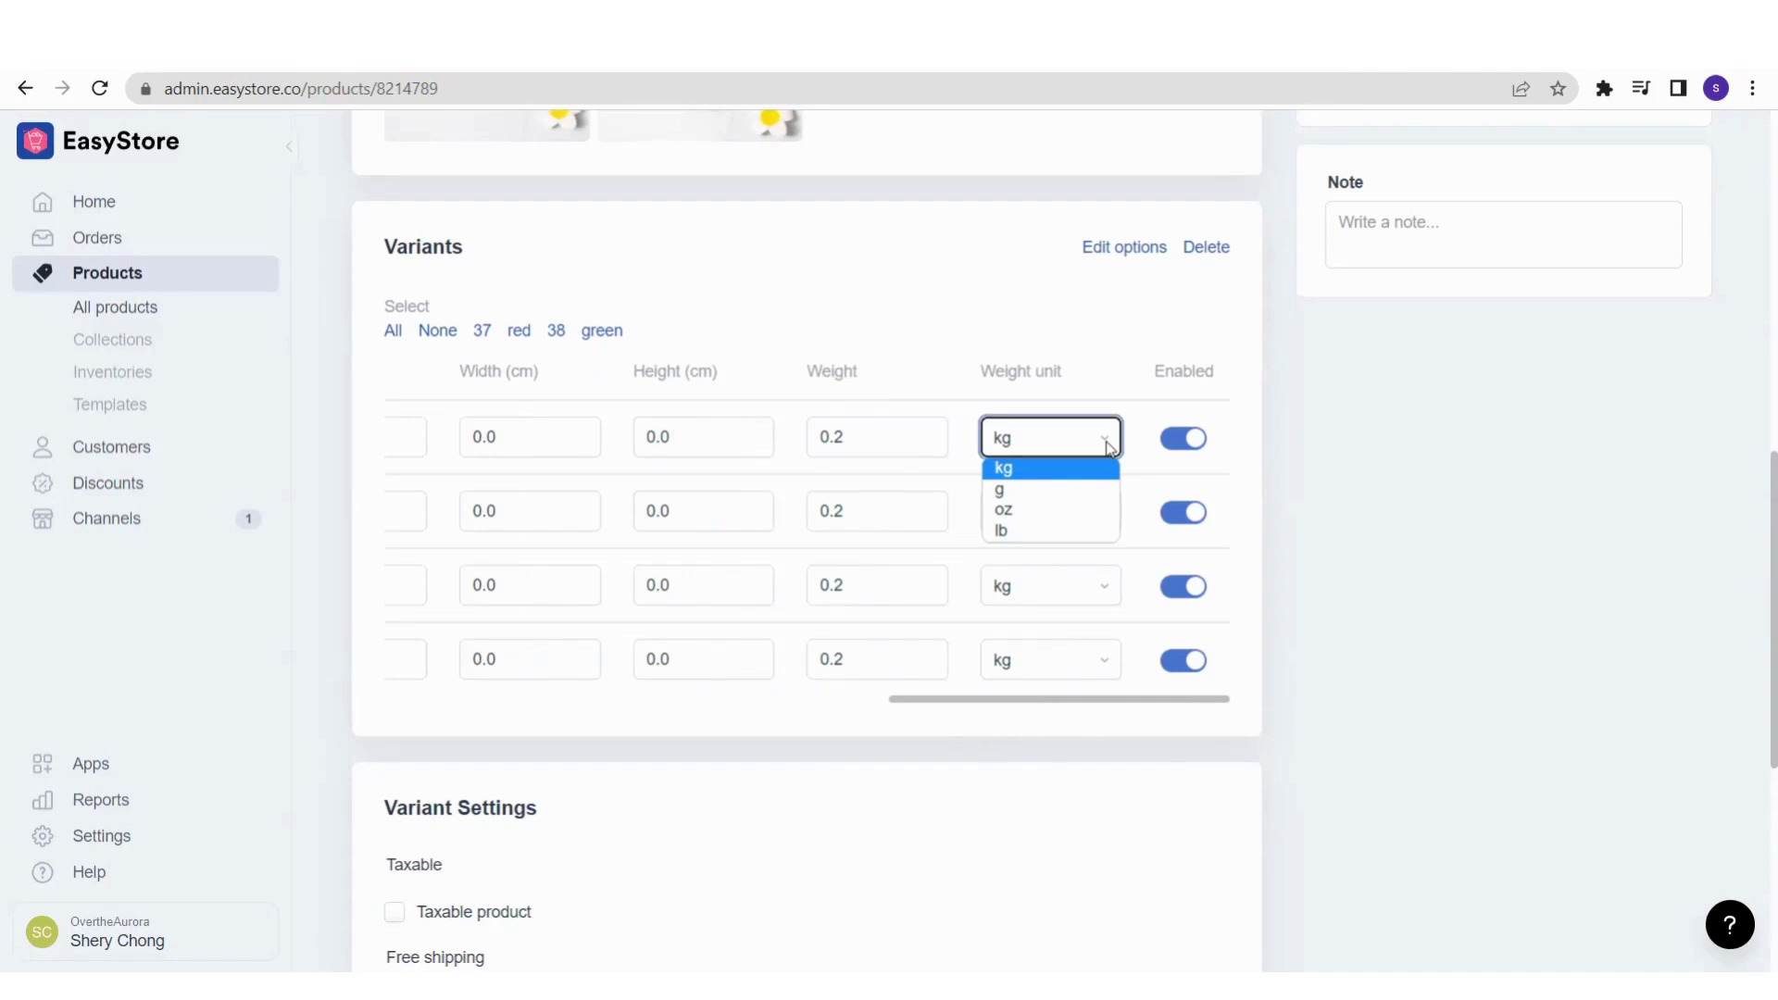
click(1108, 449)
drag(1127, 705, 613, 704)
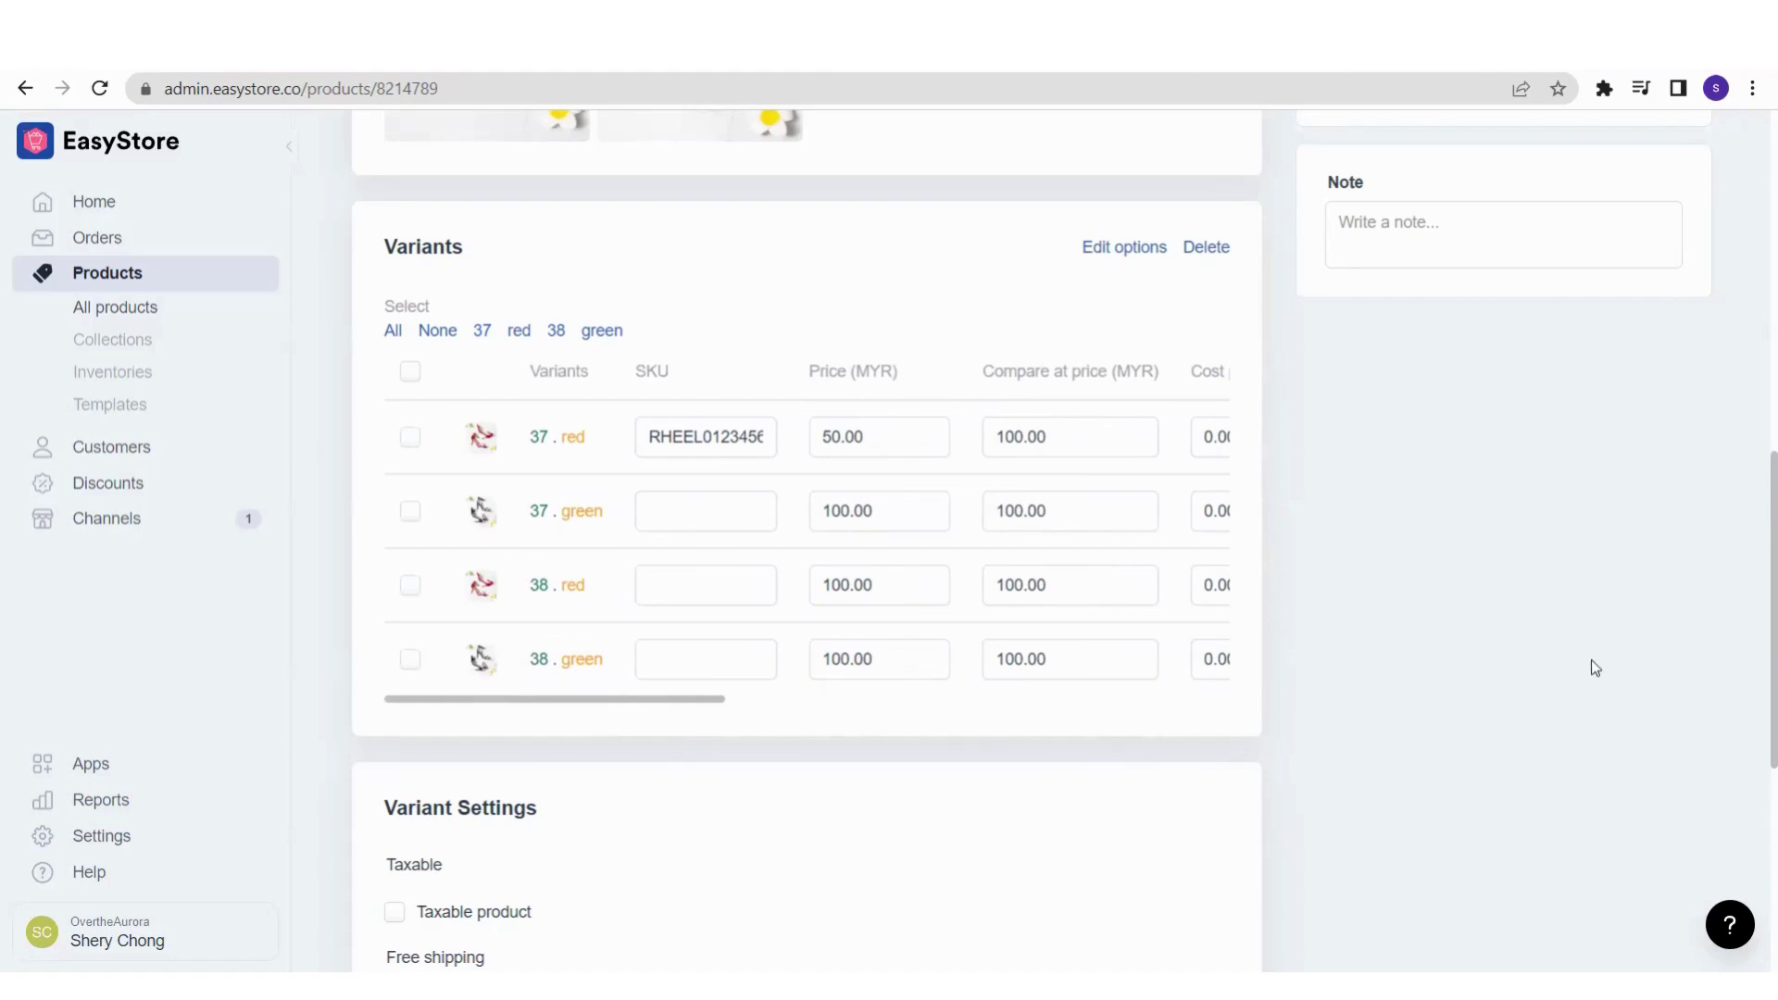
click(700, 525)
click(707, 585)
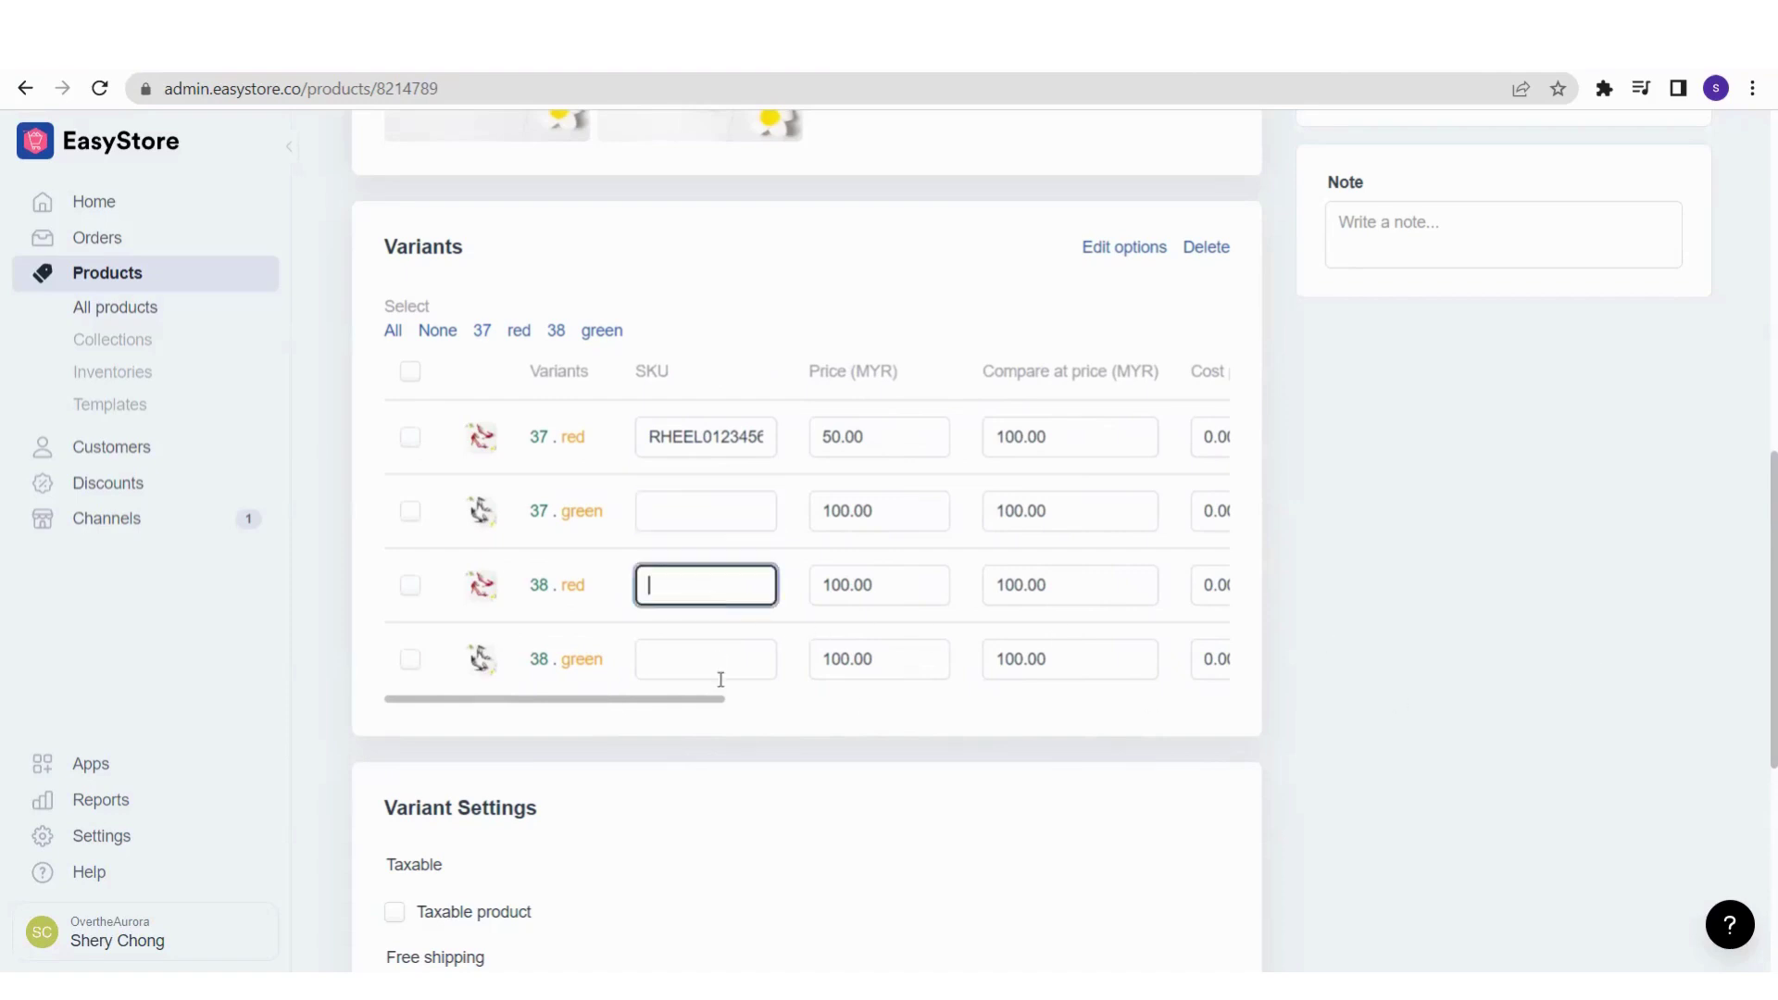
click(721, 678)
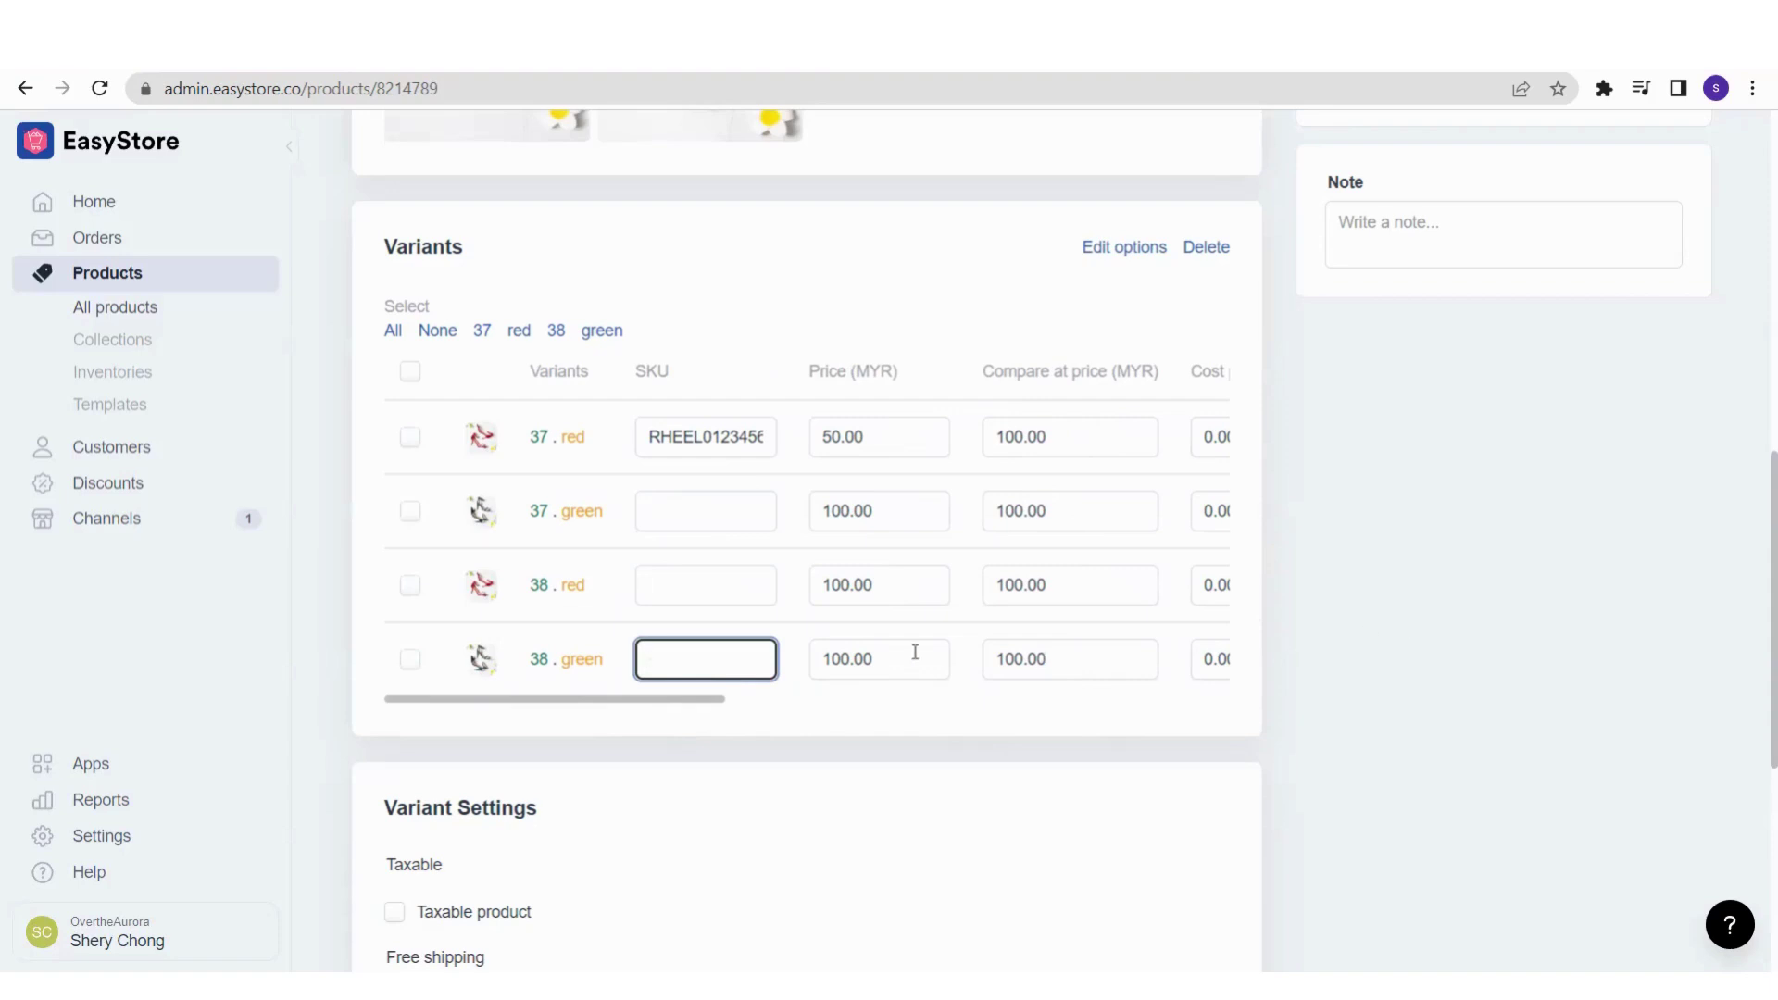
scroll(707, 734, down, 3)
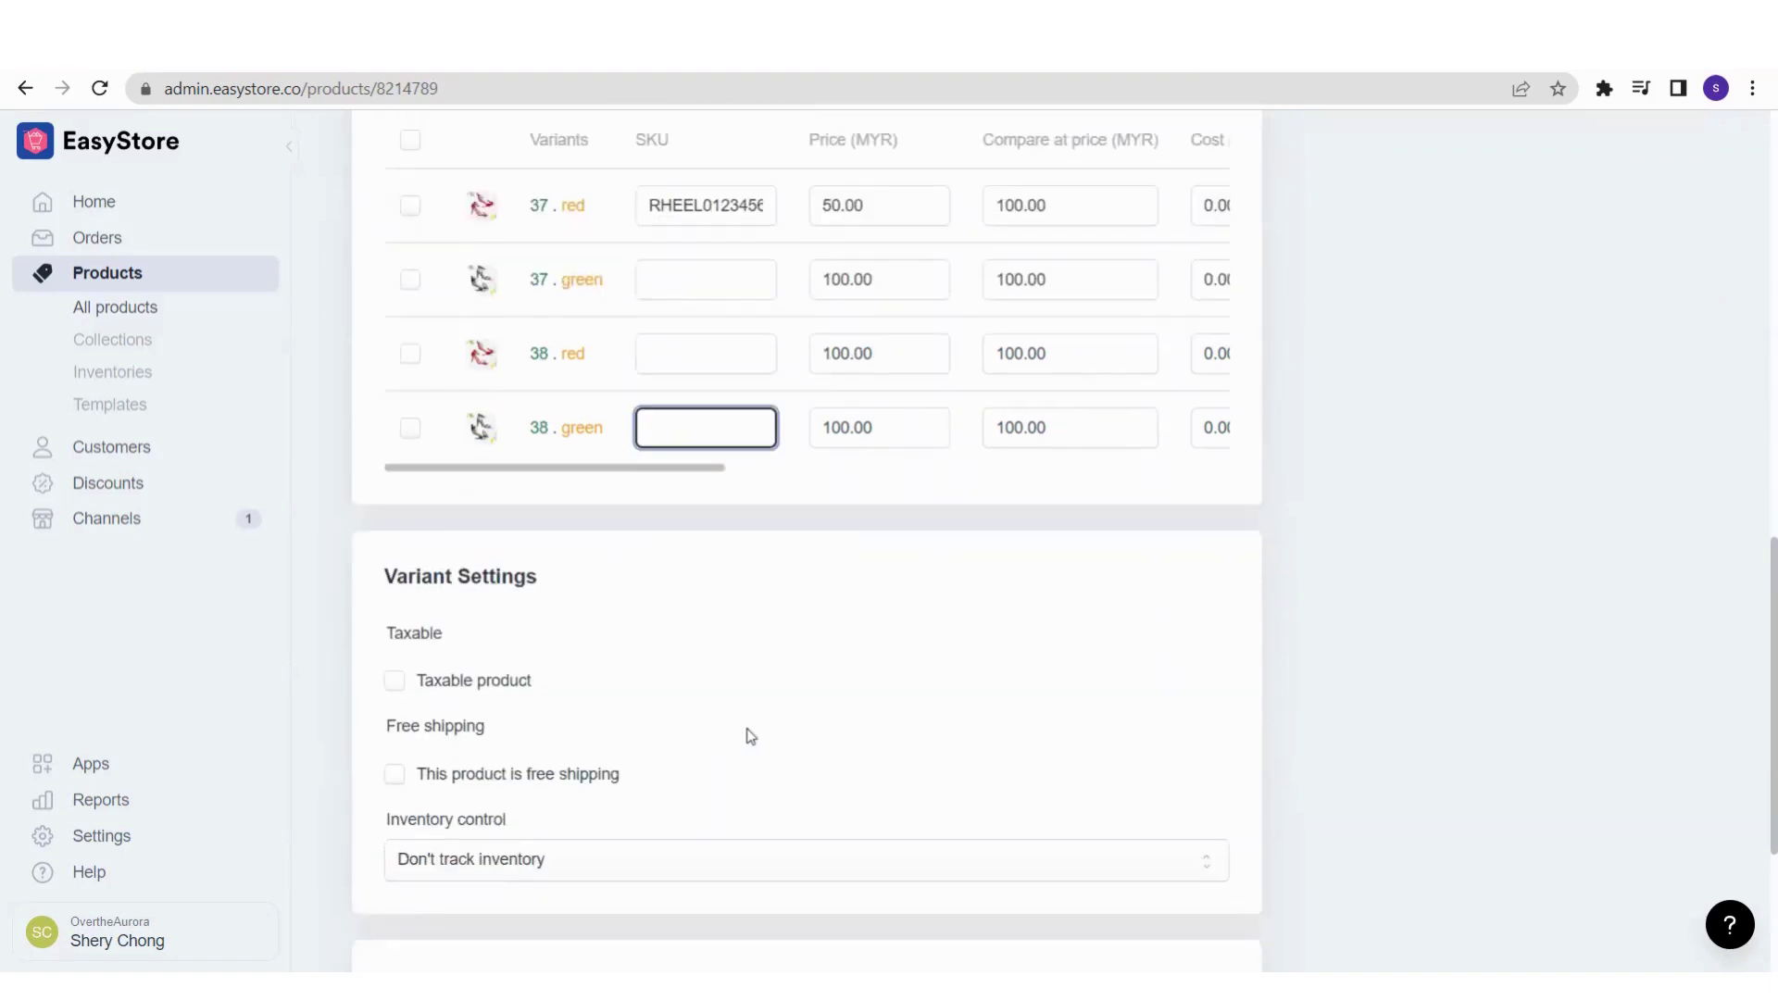
scroll(774, 727, up, 1)
scroll(774, 727, up, 2)
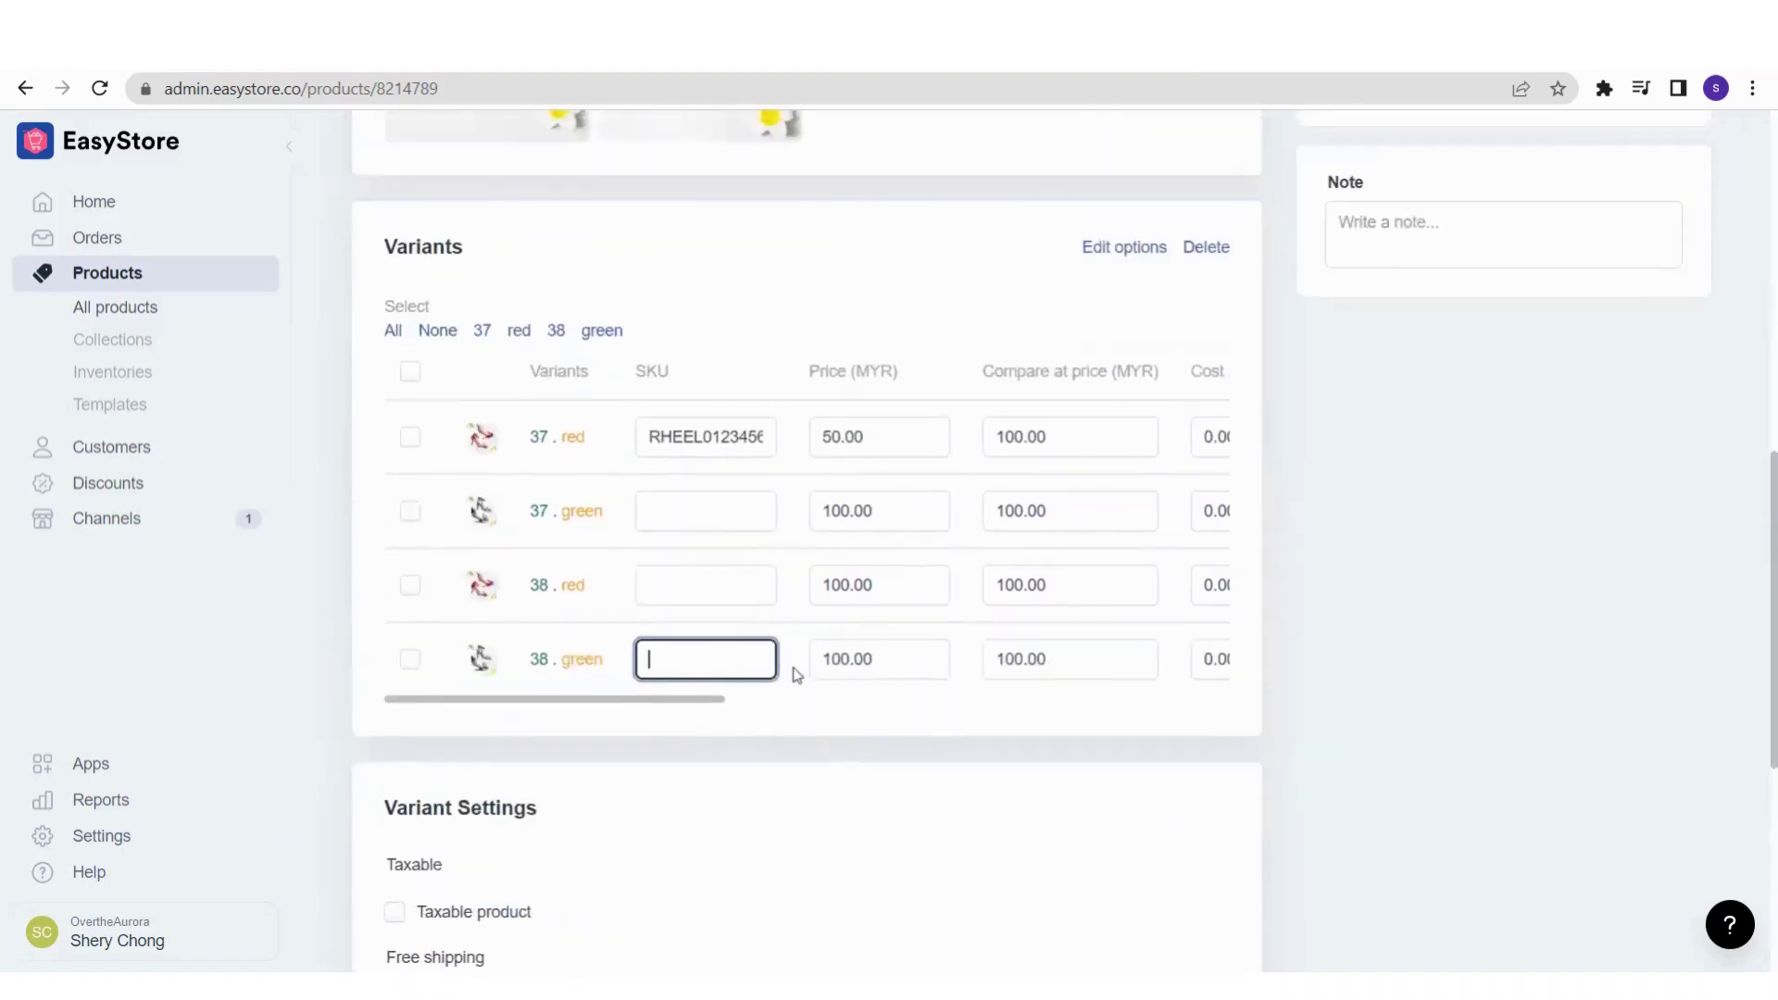
Try out the taxable product and free shipping settings, turning each one on and back off
scroll(819, 669, down, 5)
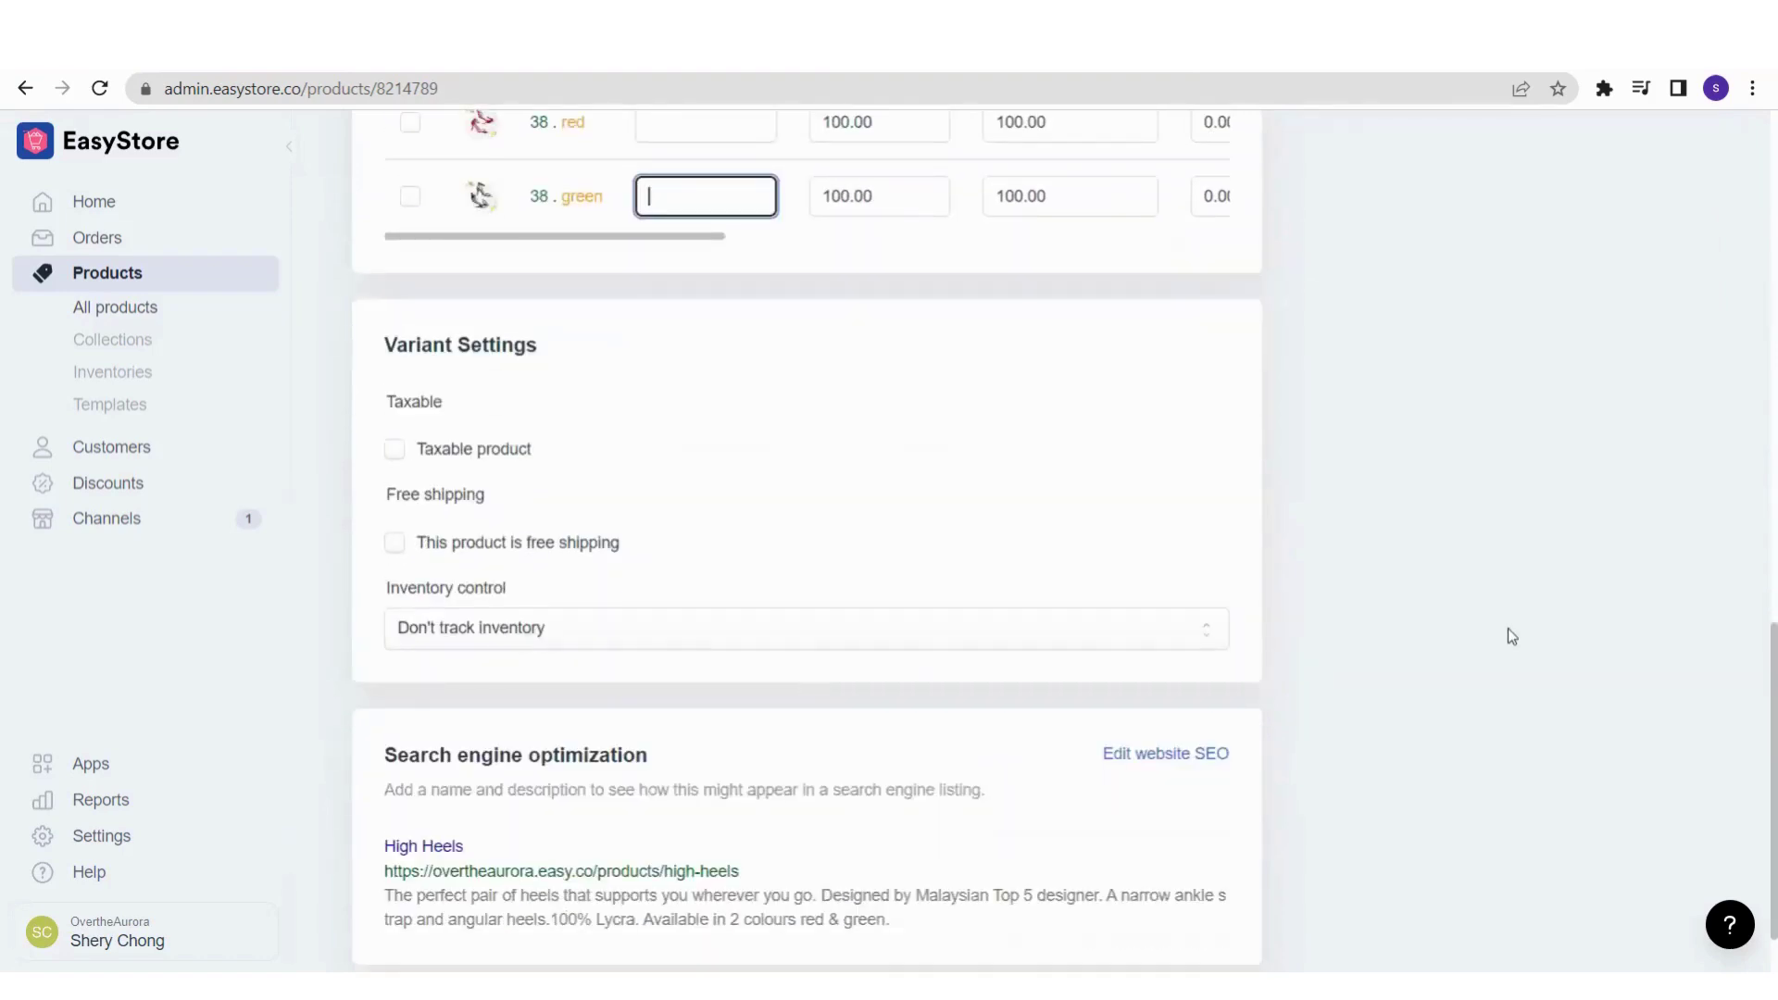
click(398, 457)
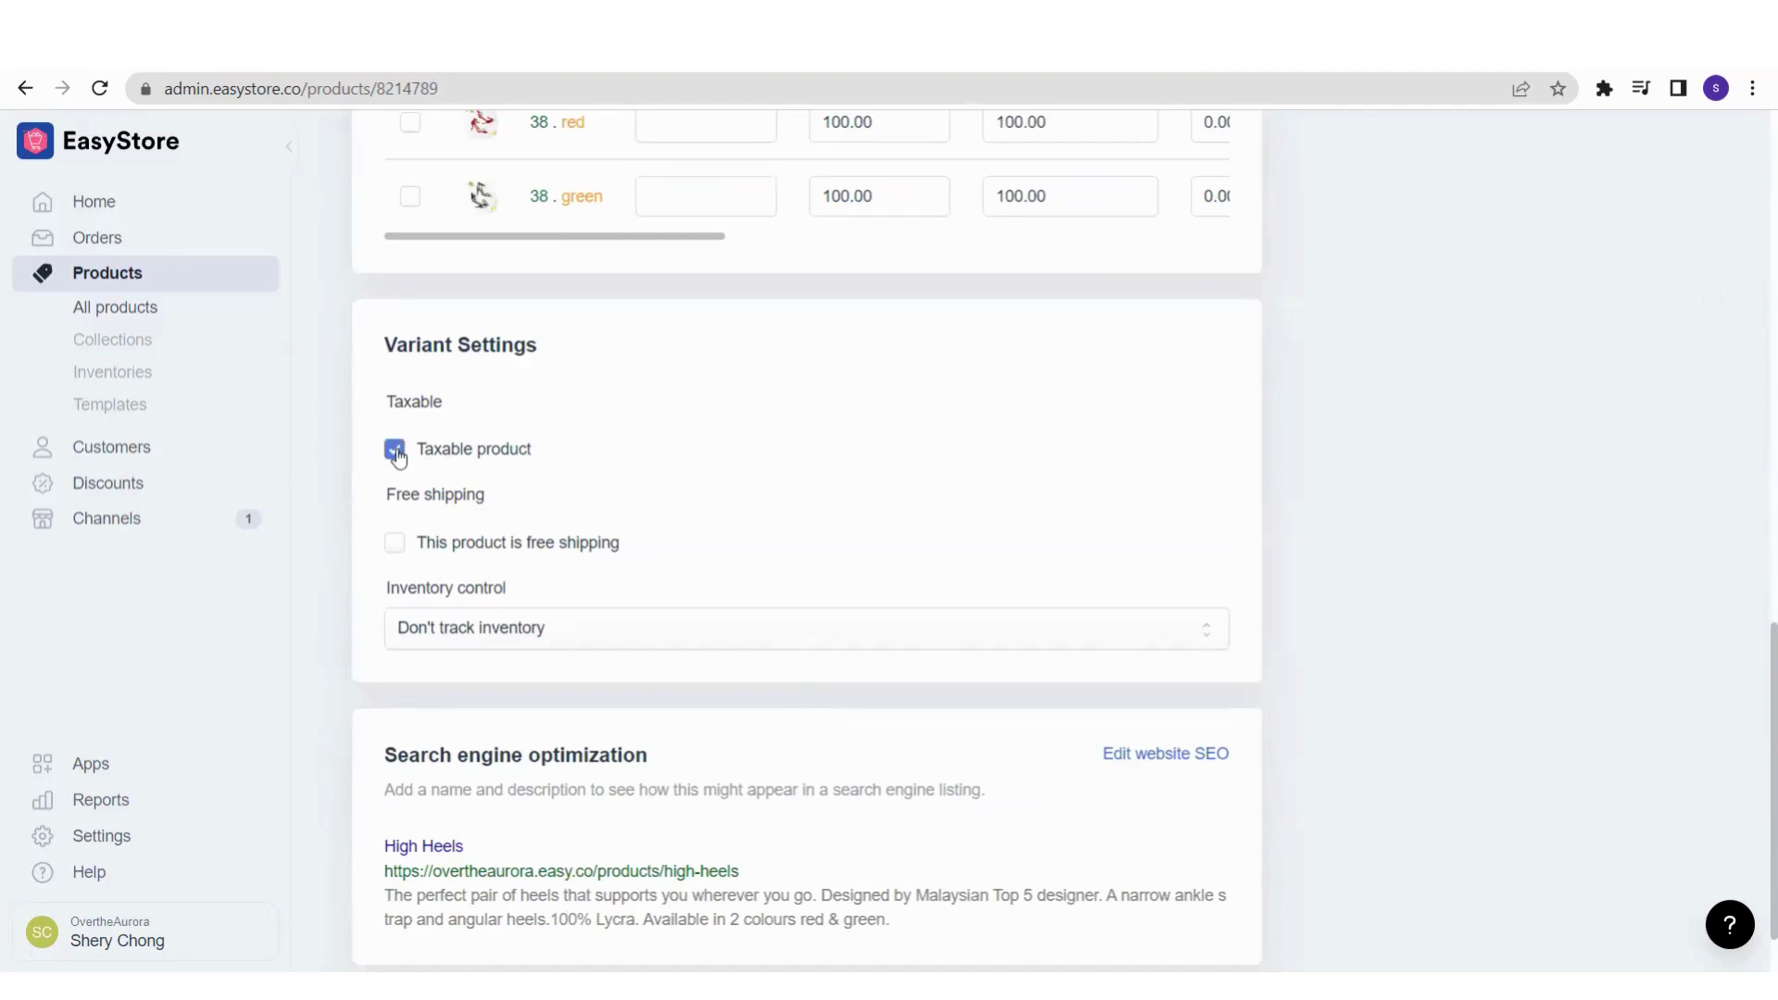
click(398, 457)
click(394, 552)
click(393, 551)
Set the product's inventory control so that EasyStore tracks inventory of this product
click(745, 637)
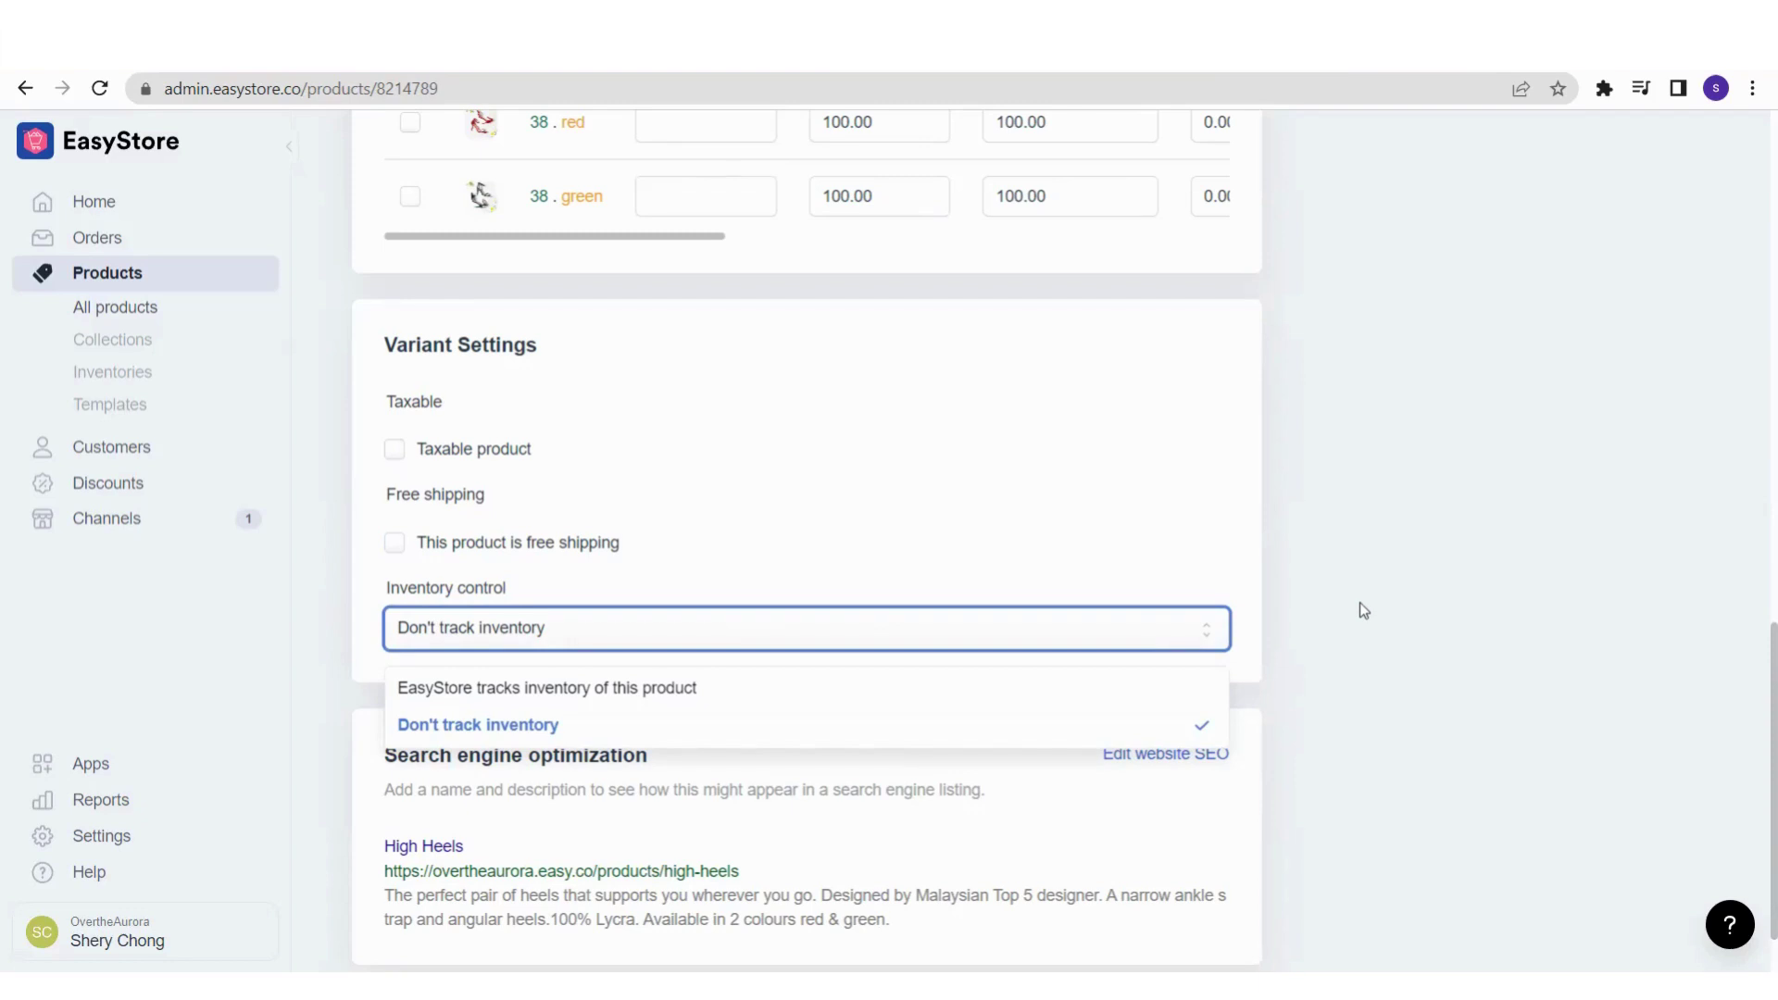
click(639, 694)
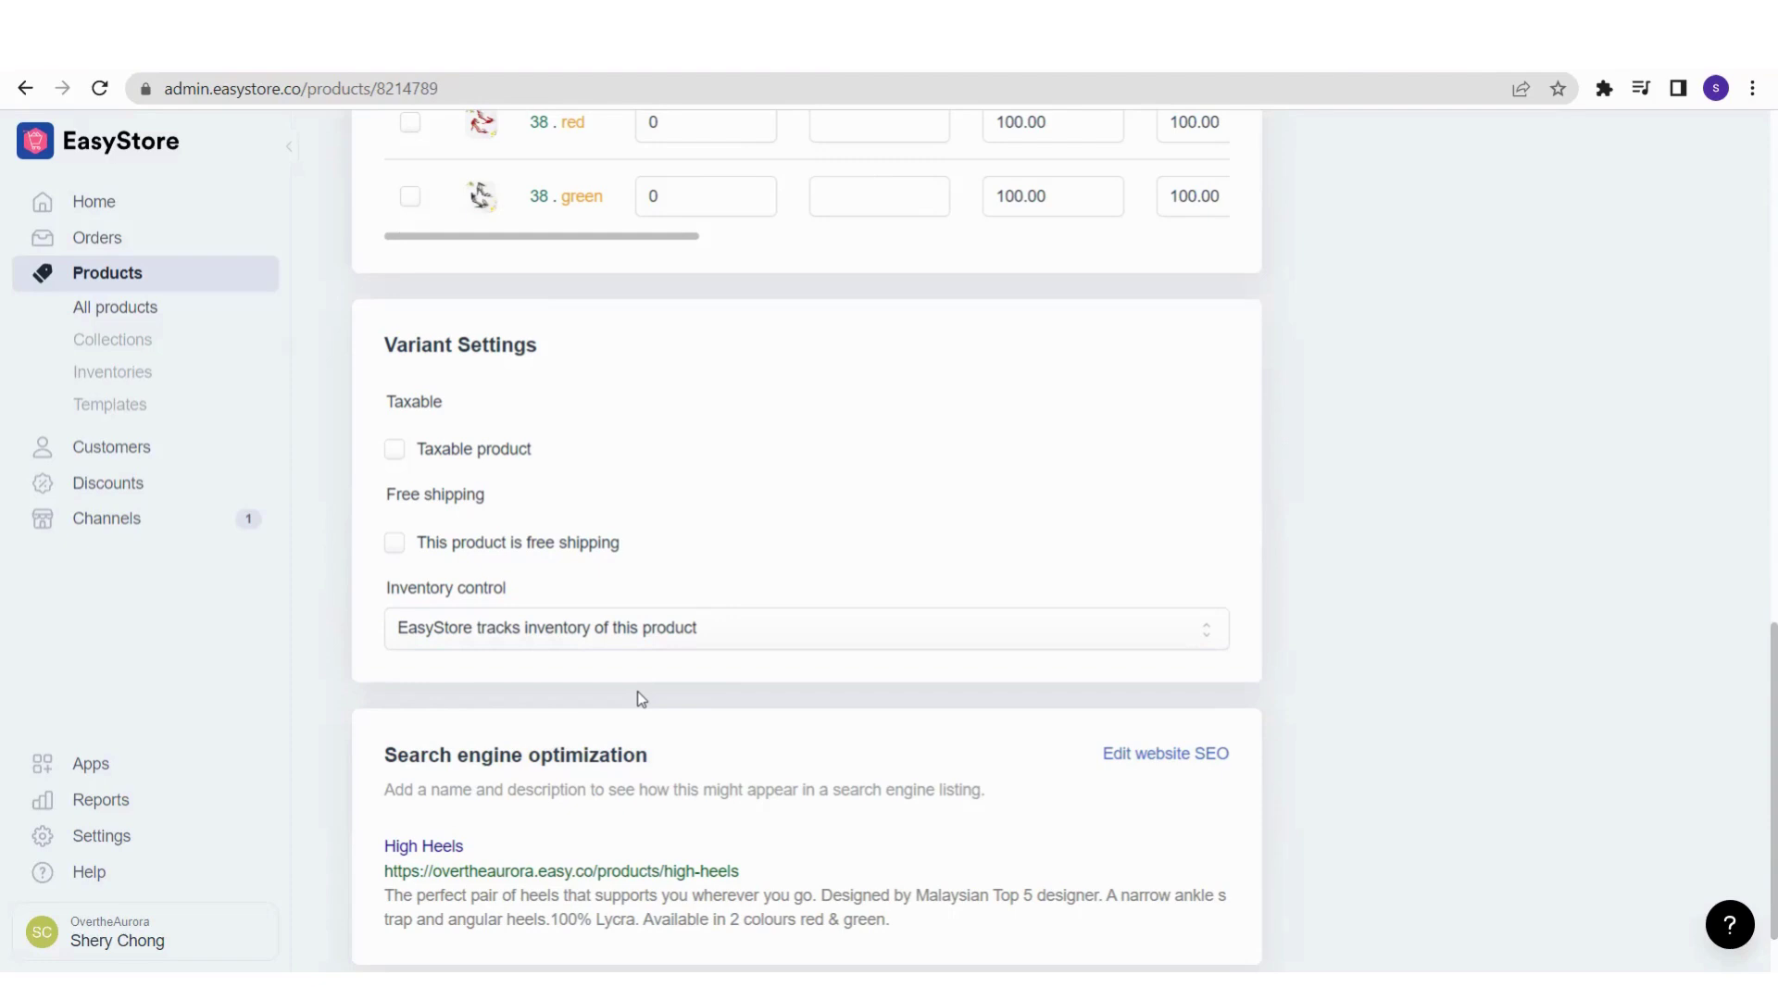
scroll(1392, 693, up, 3)
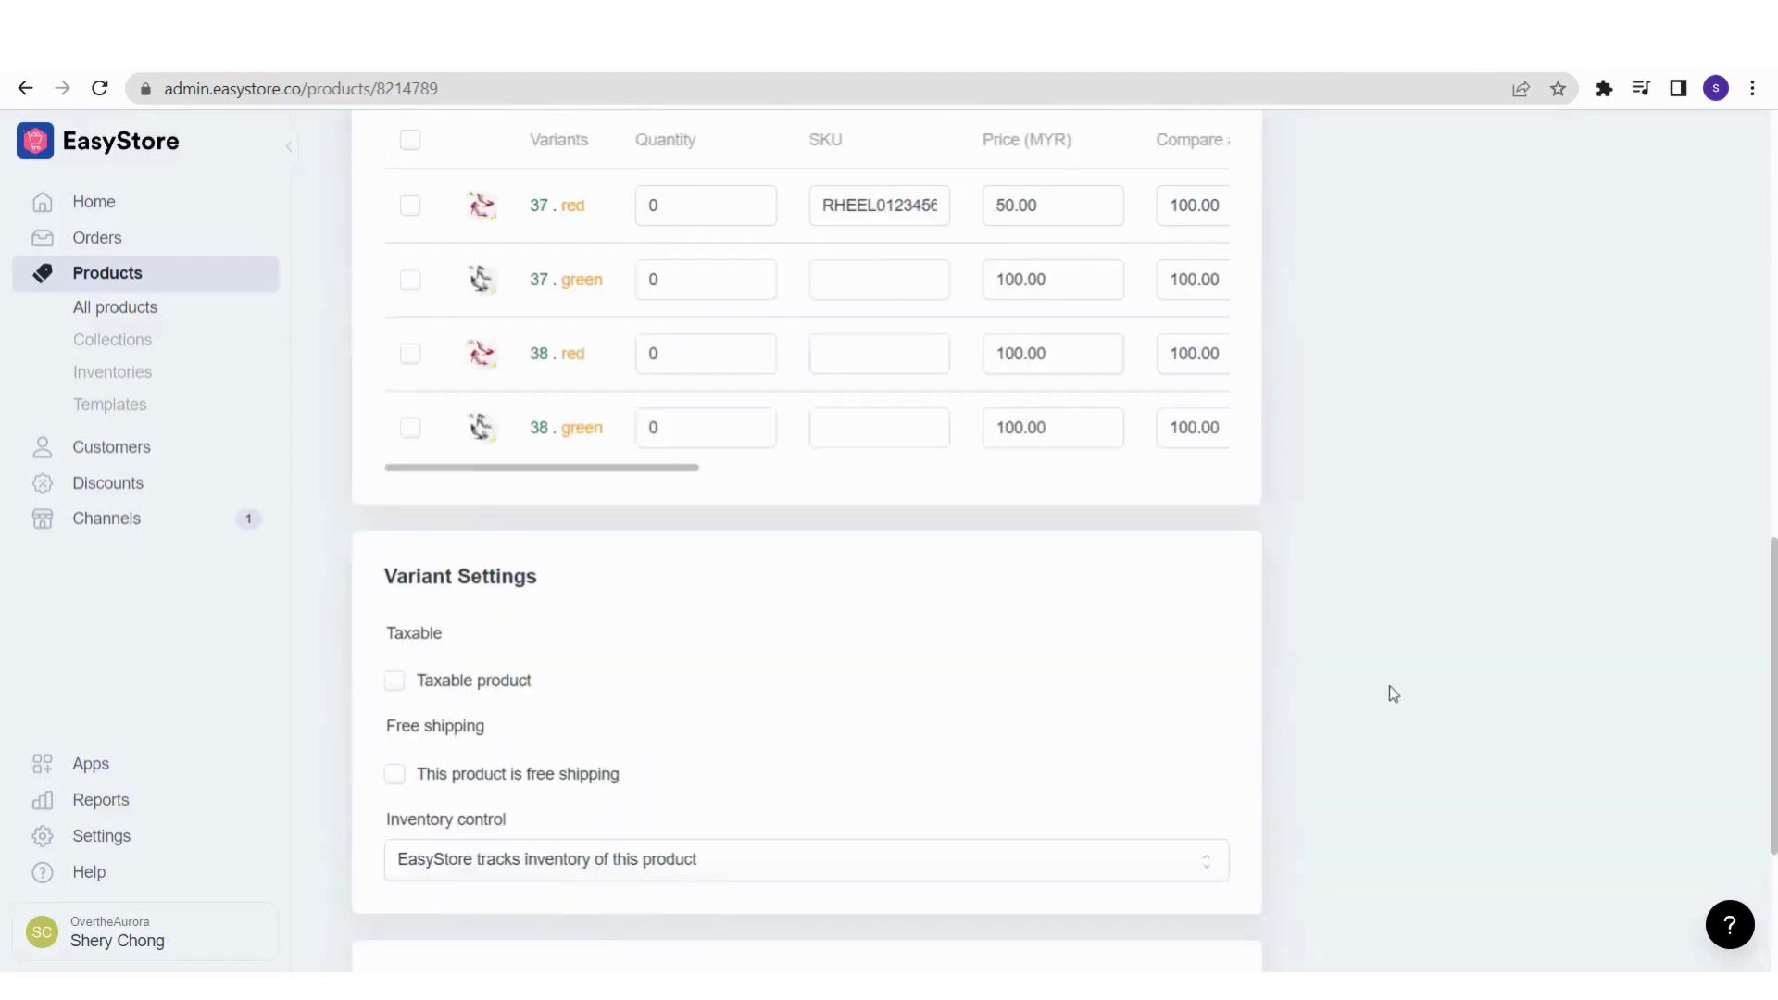
Switch inventory control to Don't track inventory and back to tracking by EasyStore, comparing the variant table's columns
click(720, 875)
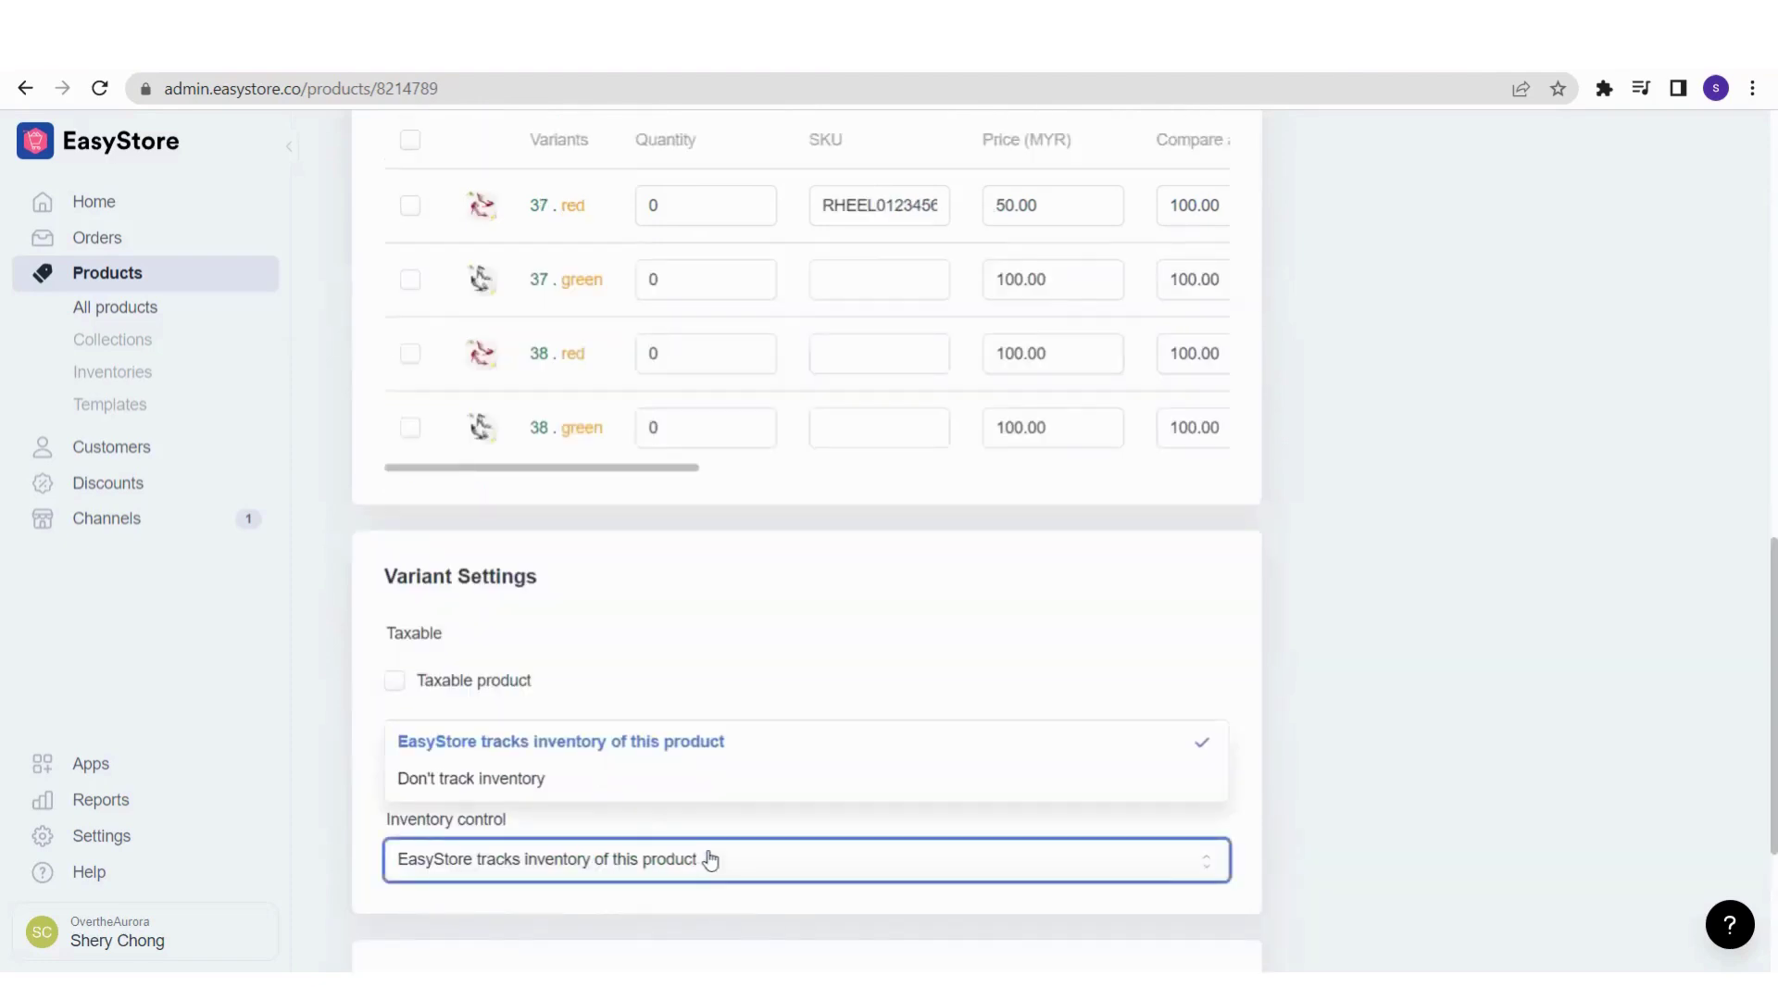
click(690, 797)
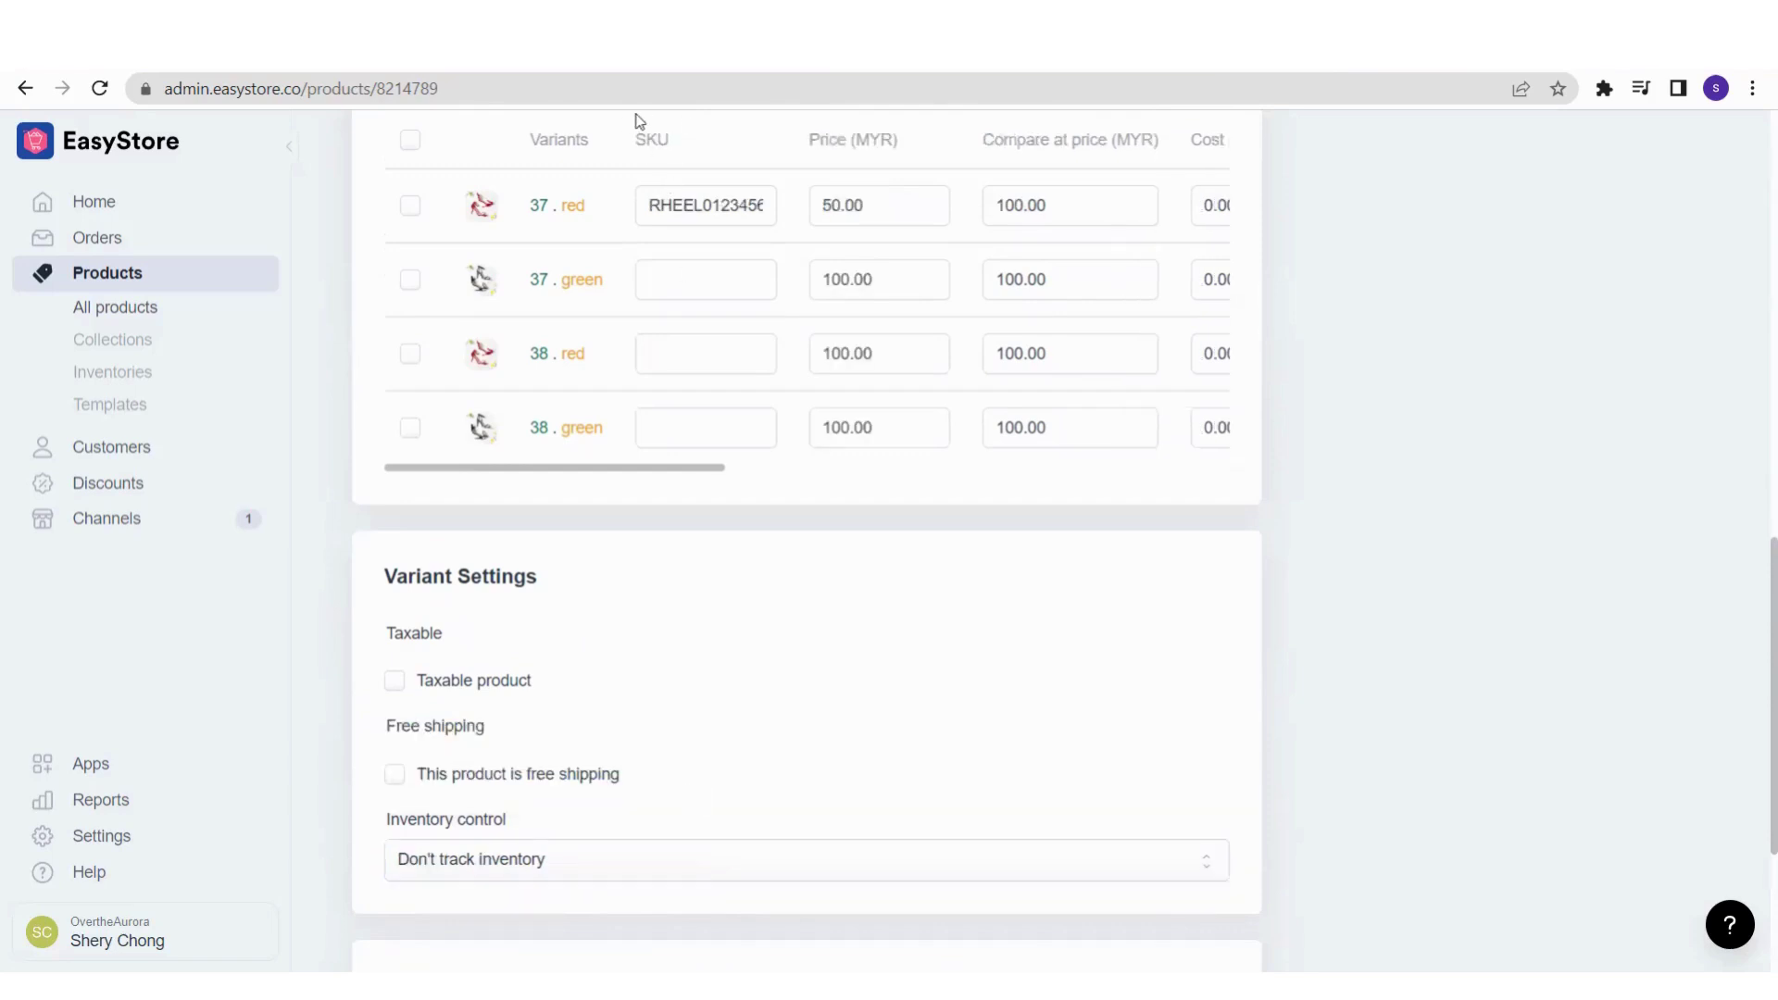
click(671, 880)
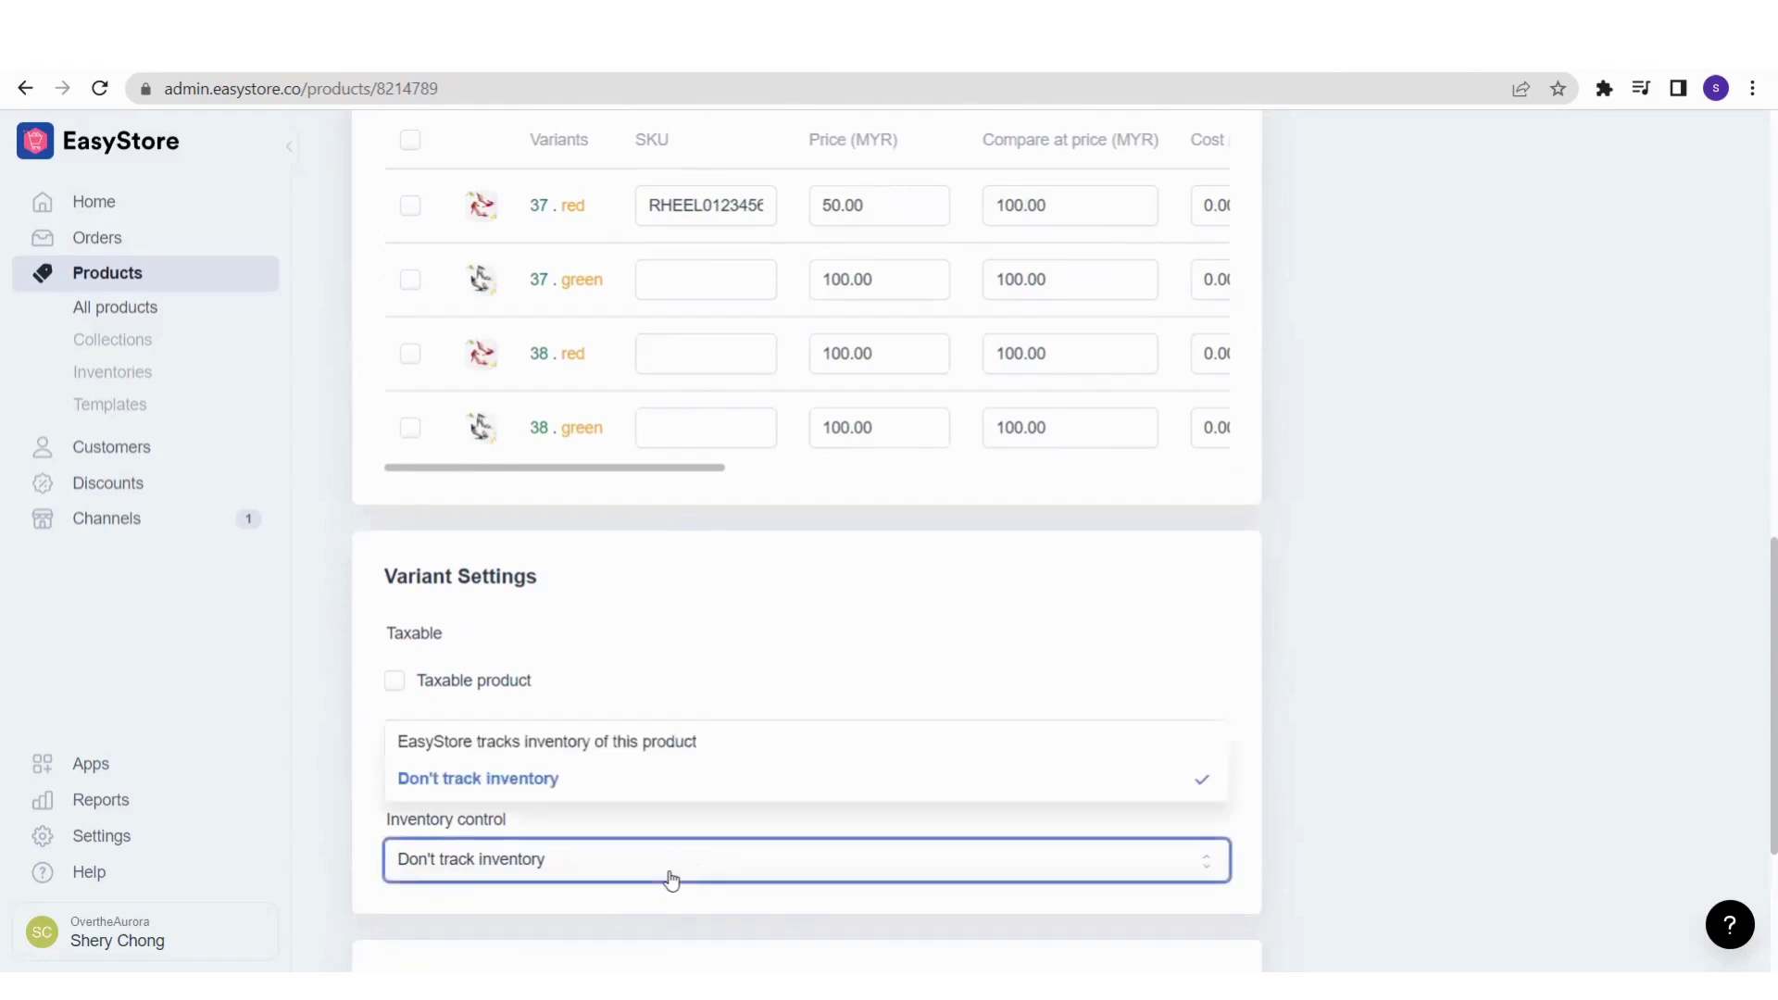
click(652, 748)
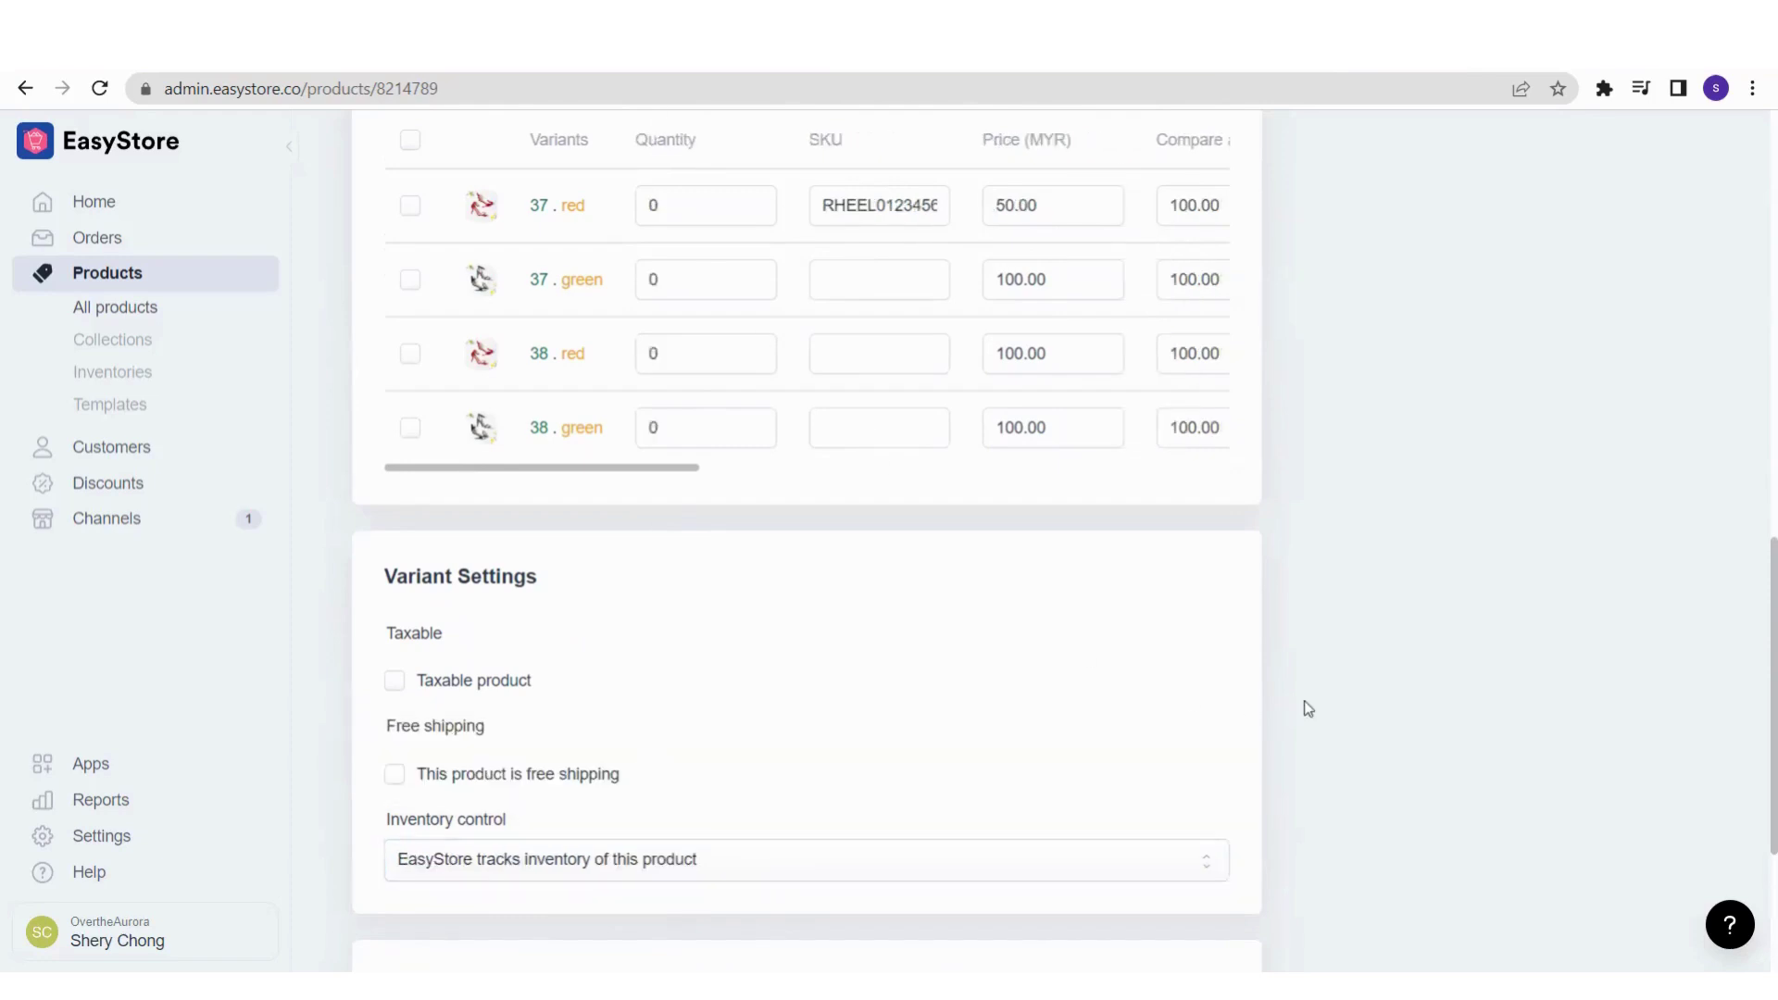
Set the quantity of both size 37 variants, red and green, to 100
scroll(1302, 706, up, 1)
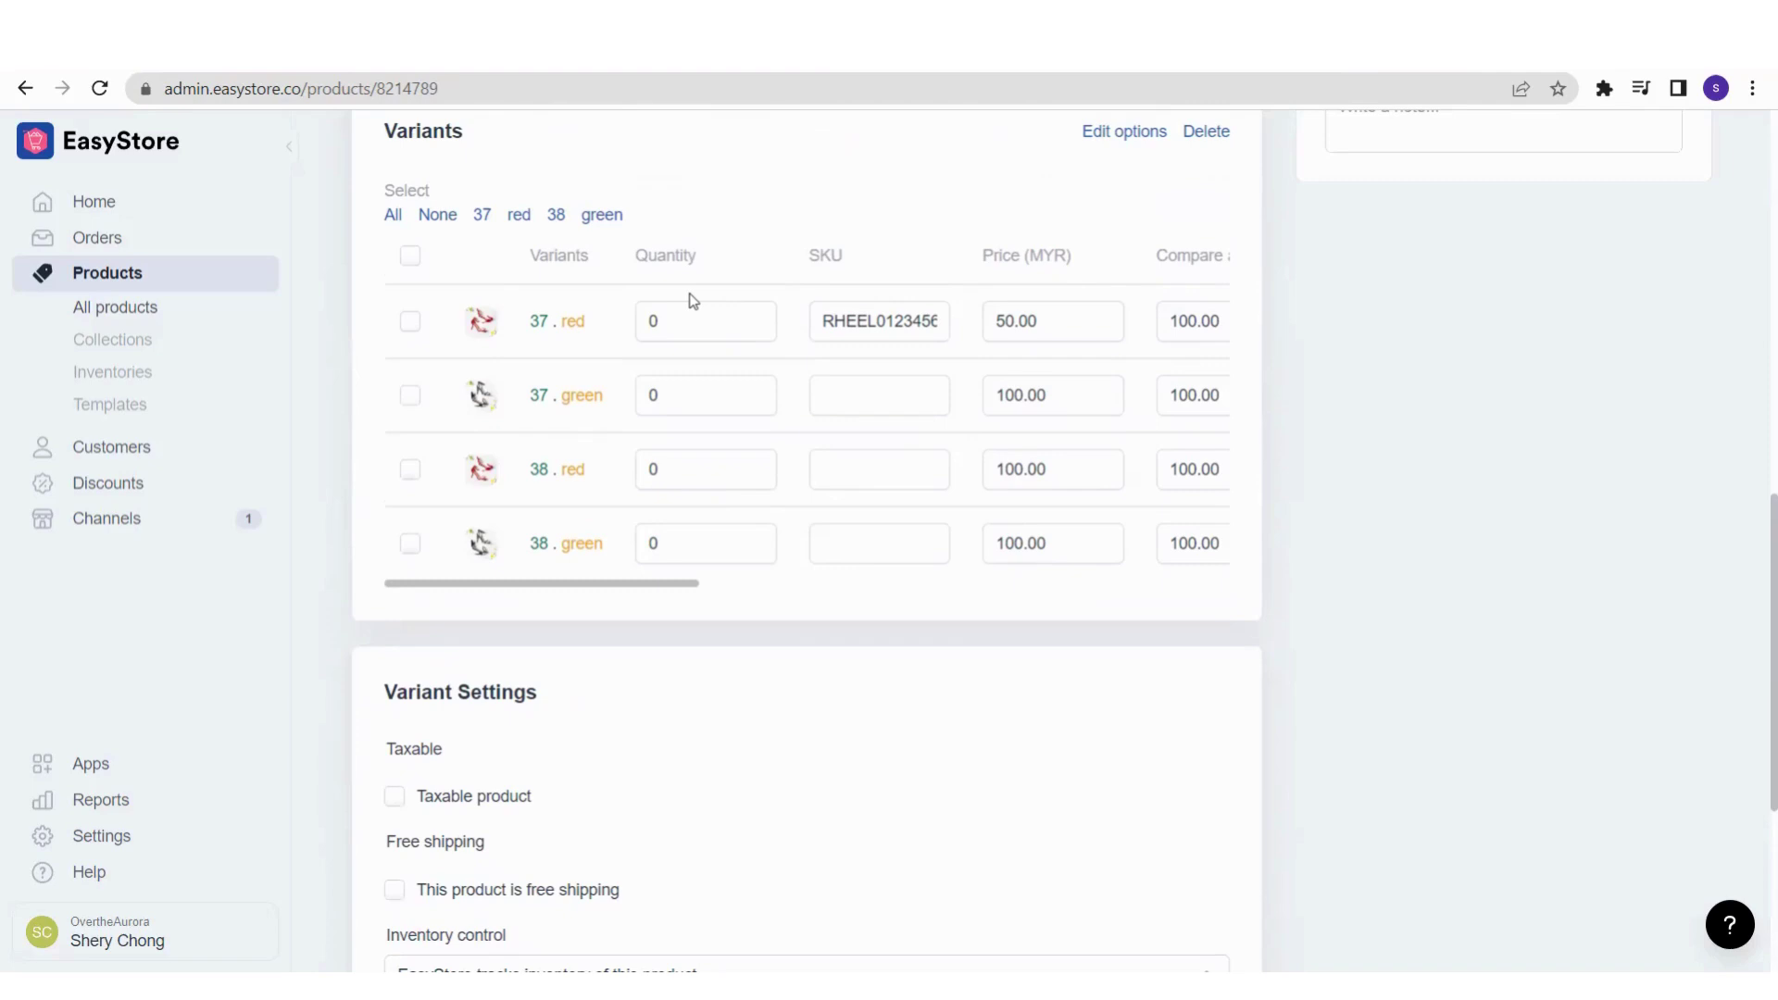
click(671, 321)
key(BackSpace)
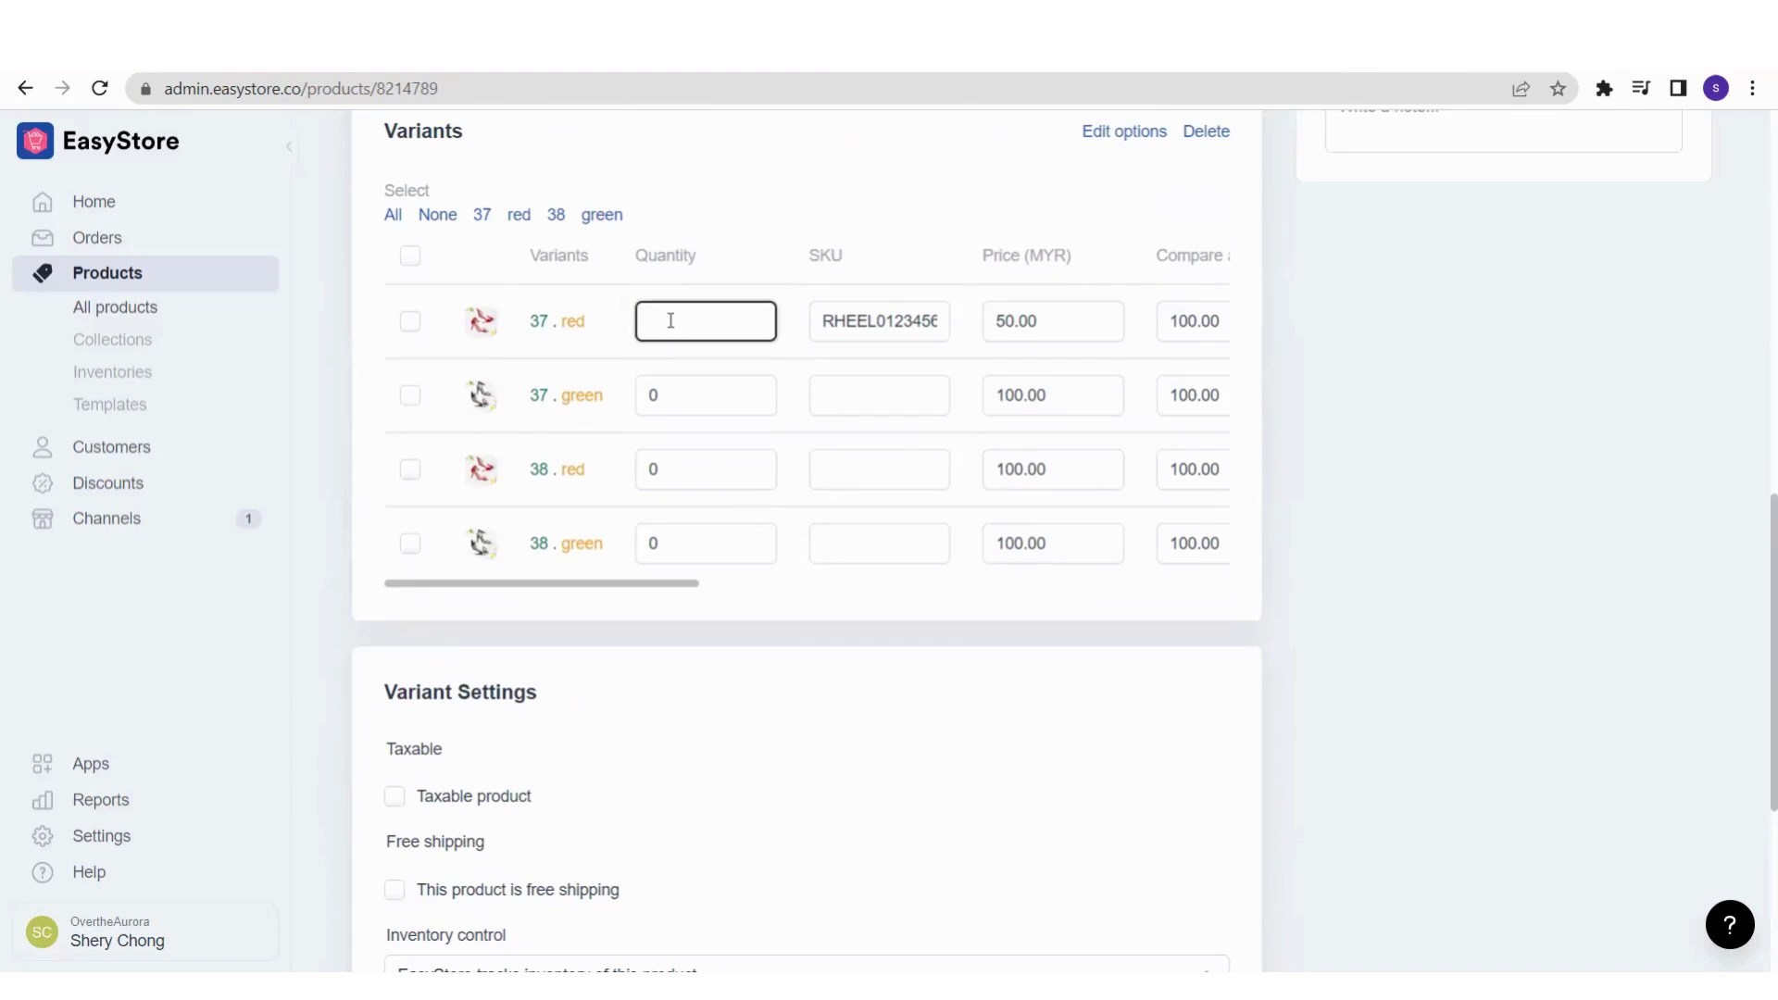
text(100)
click(880, 205)
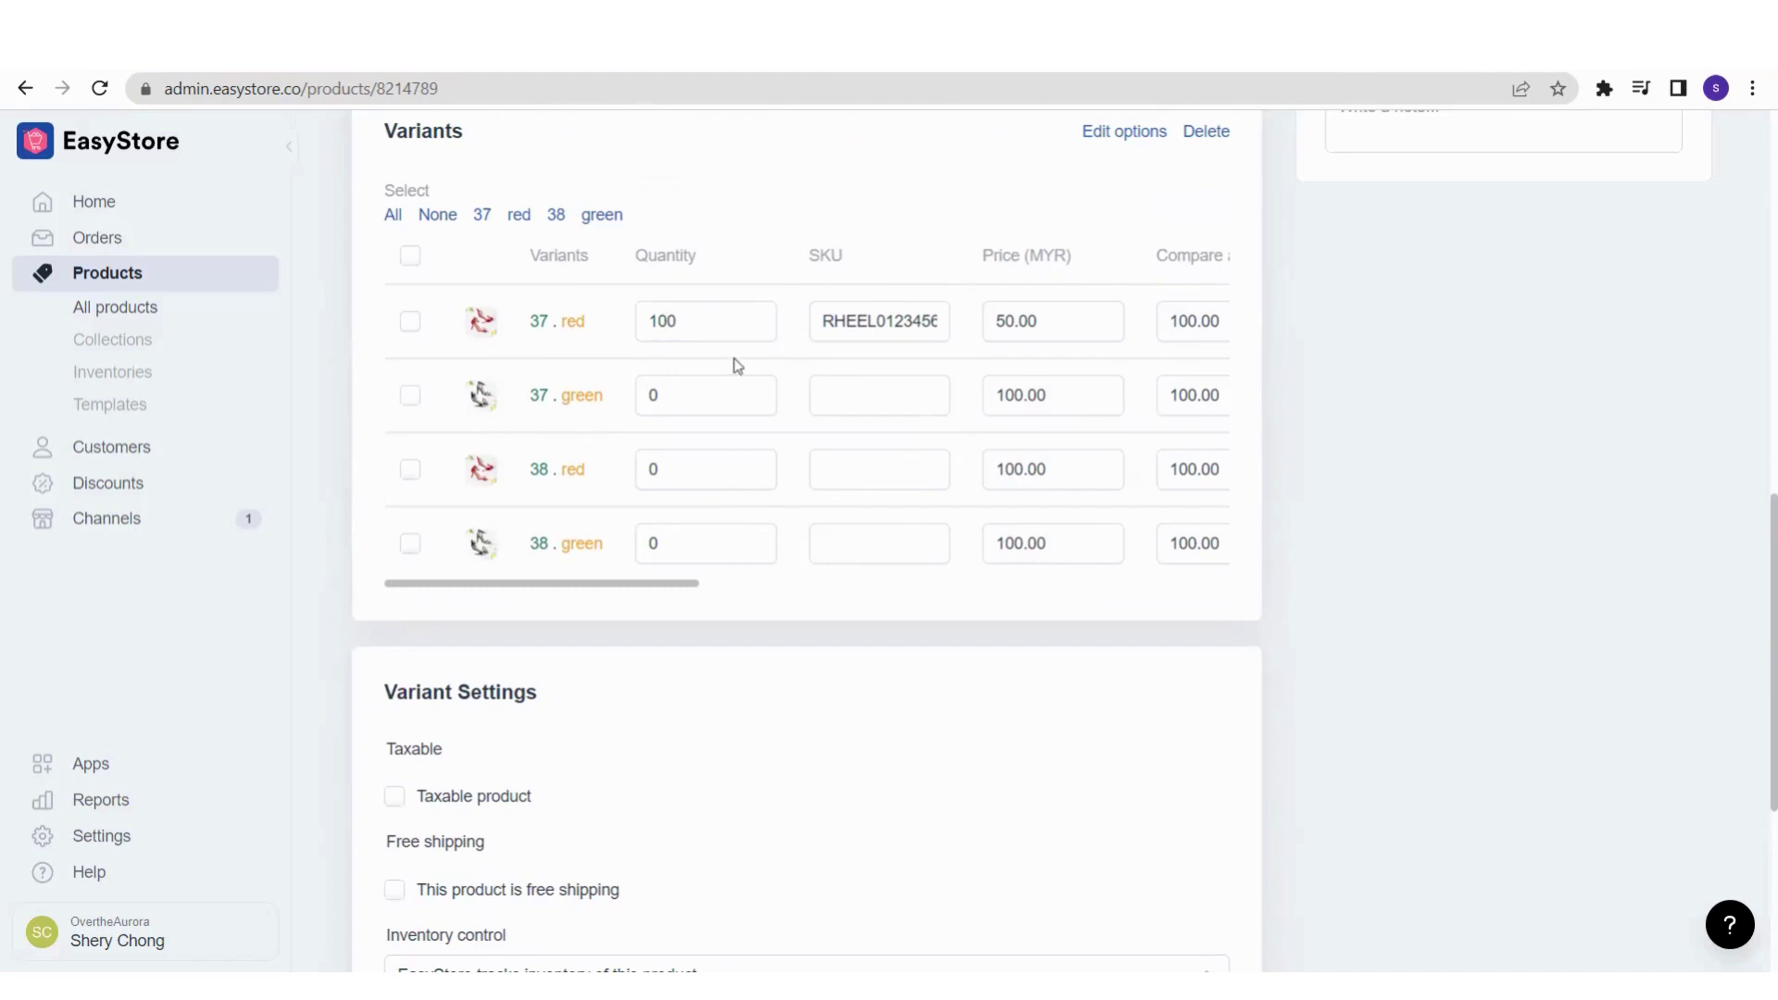
click(695, 398)
key(BackSpace)
text(100)
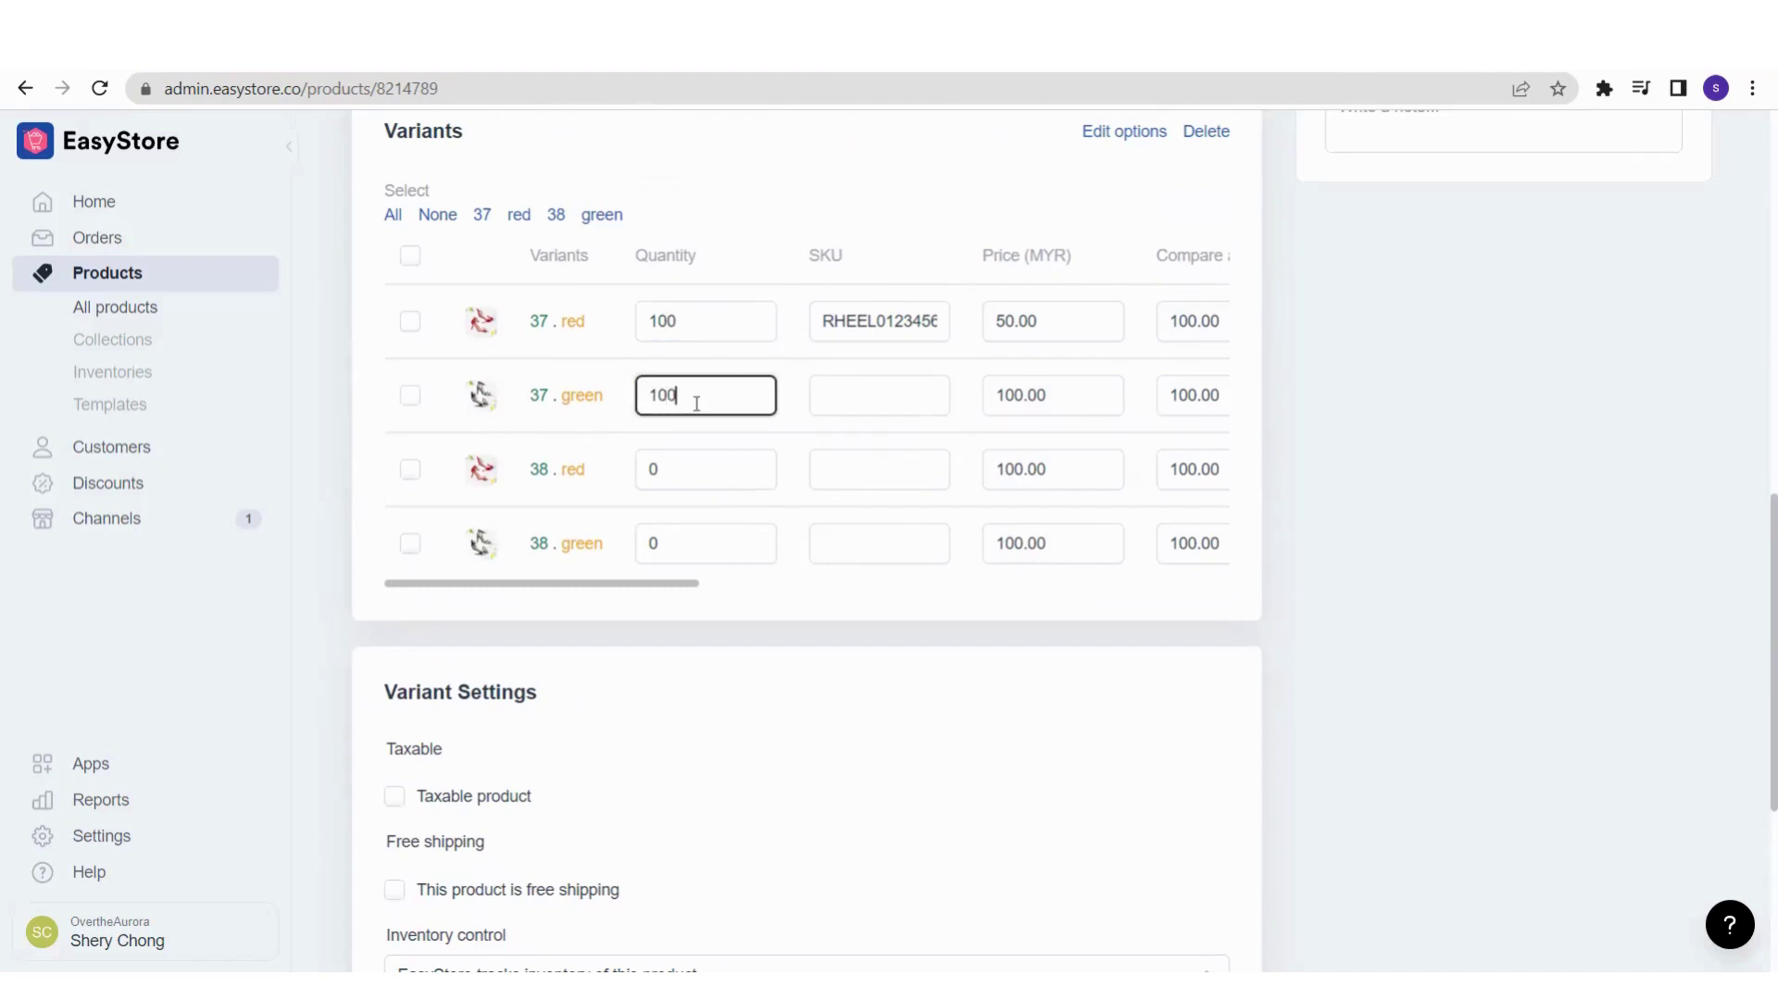
Set the quantity of both size 38 variants, red and green, to 100
click(677, 454)
key(BackSpace)
text(100)
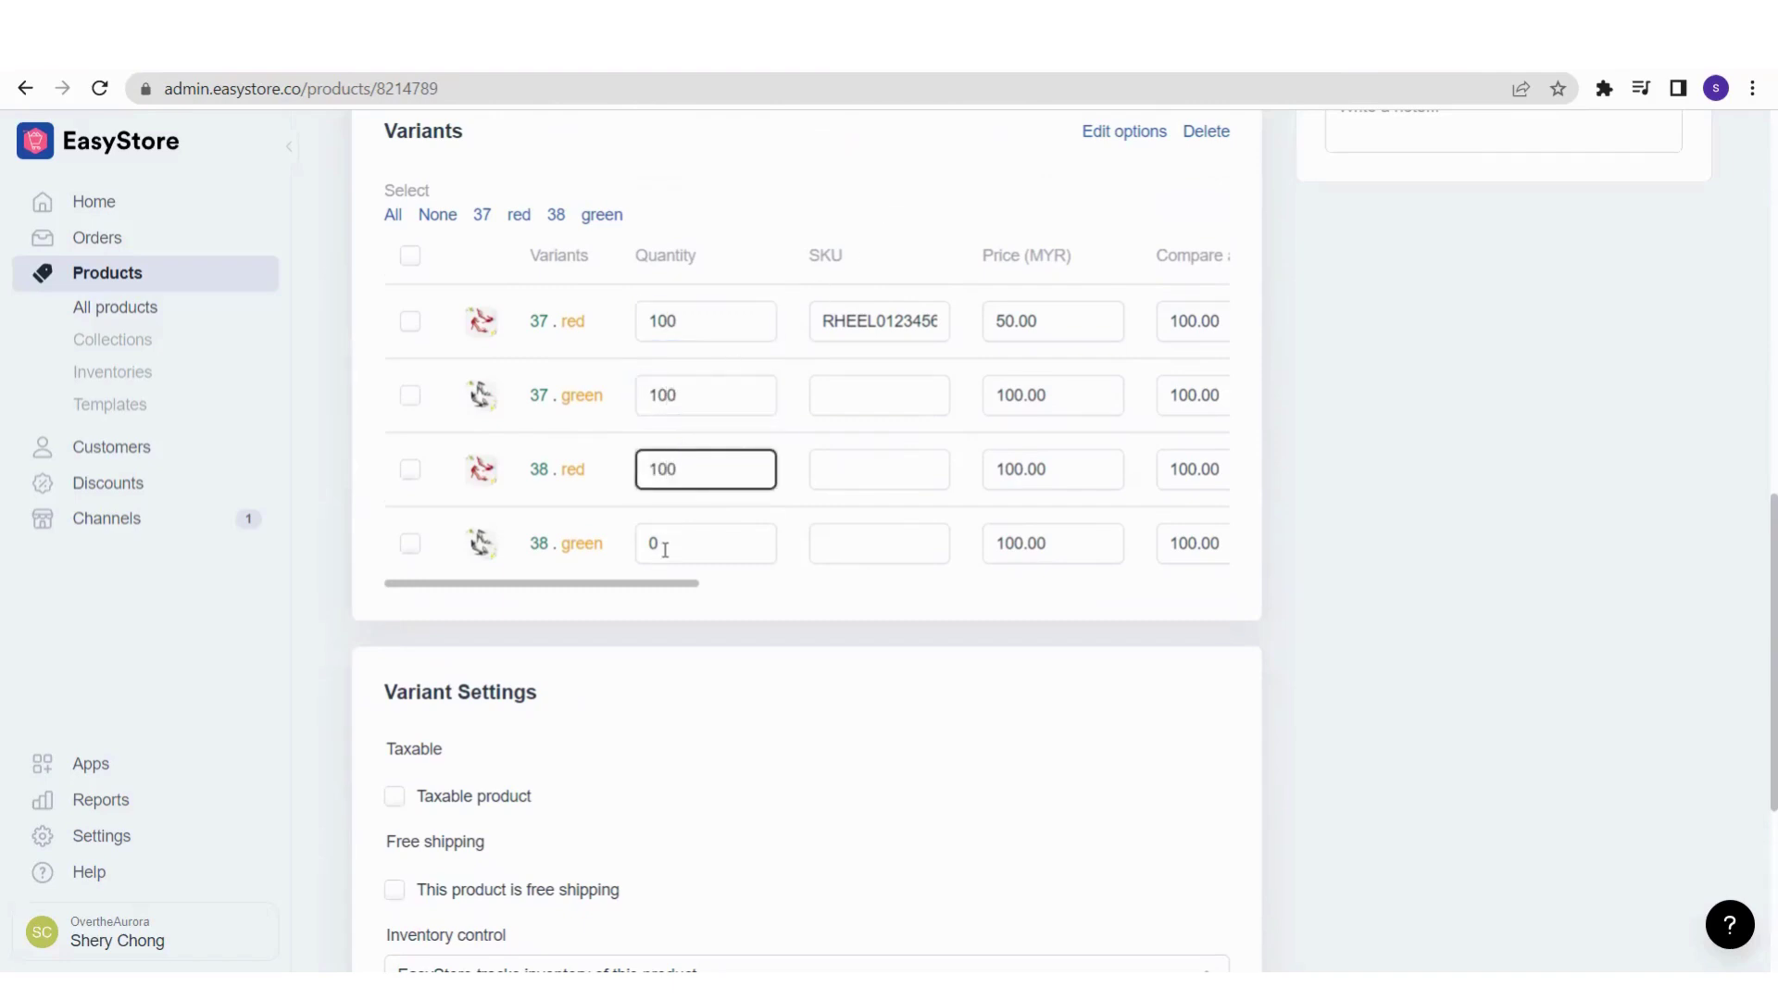
click(665, 550)
key(BackSpace)
text(100)
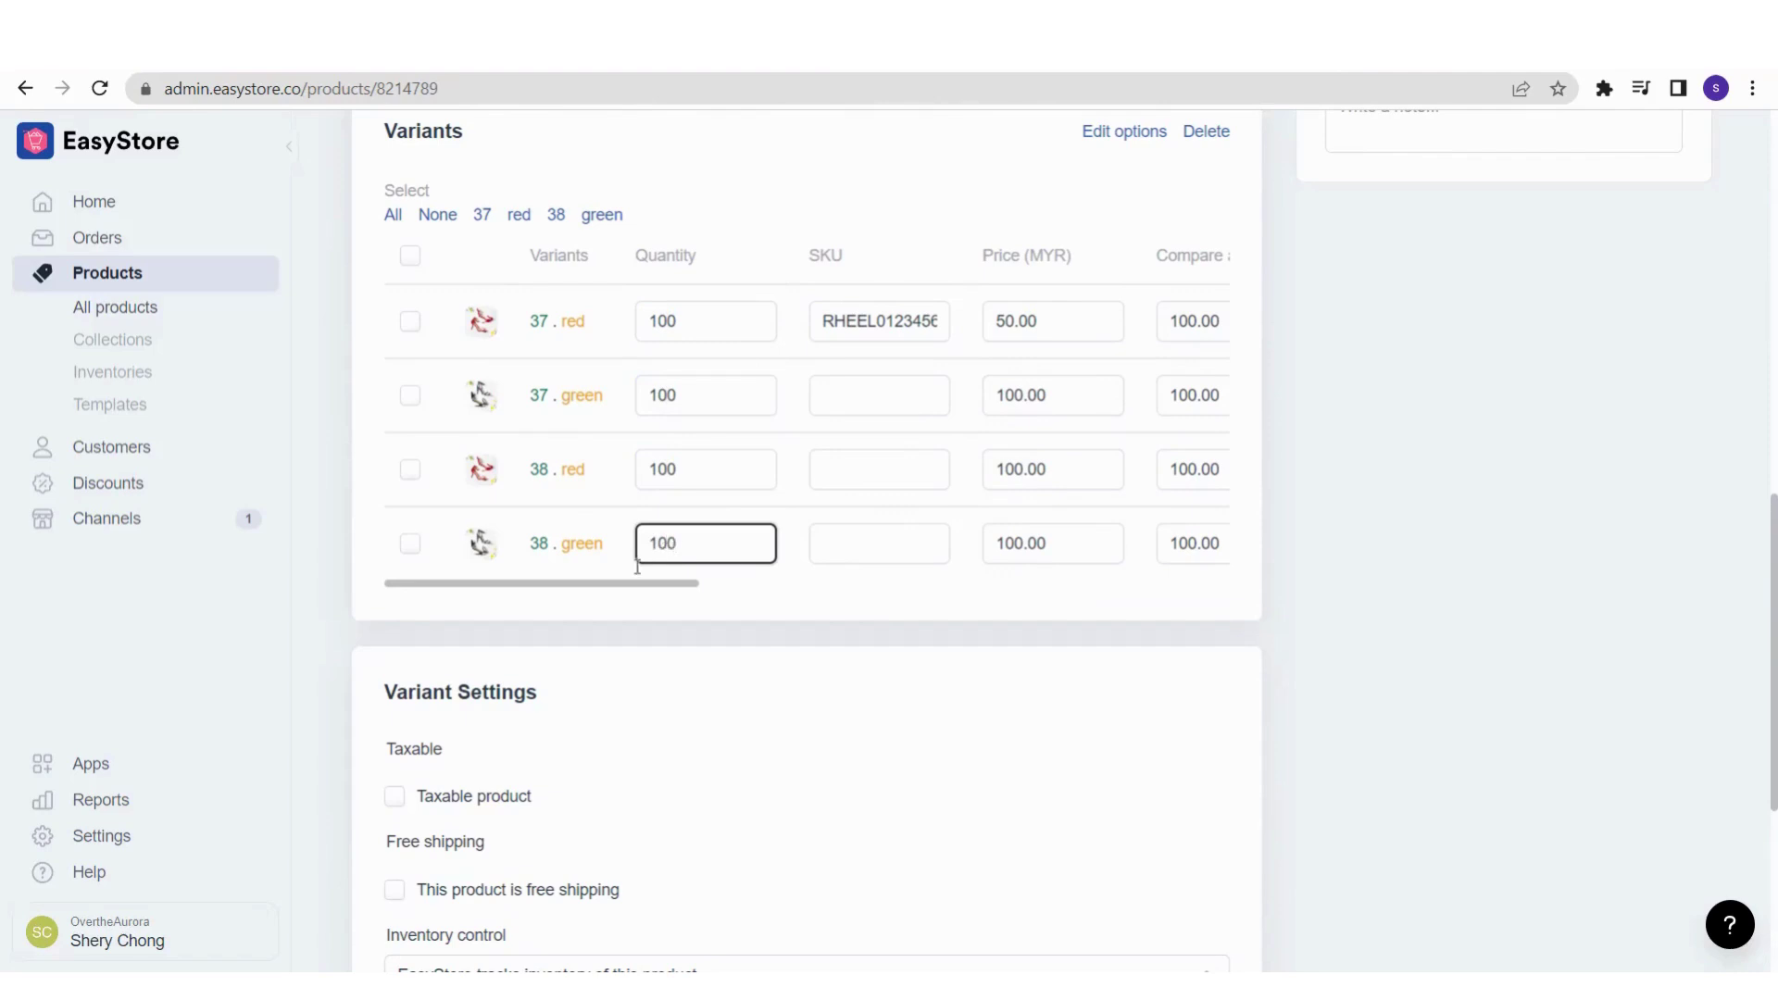
click(314, 695)
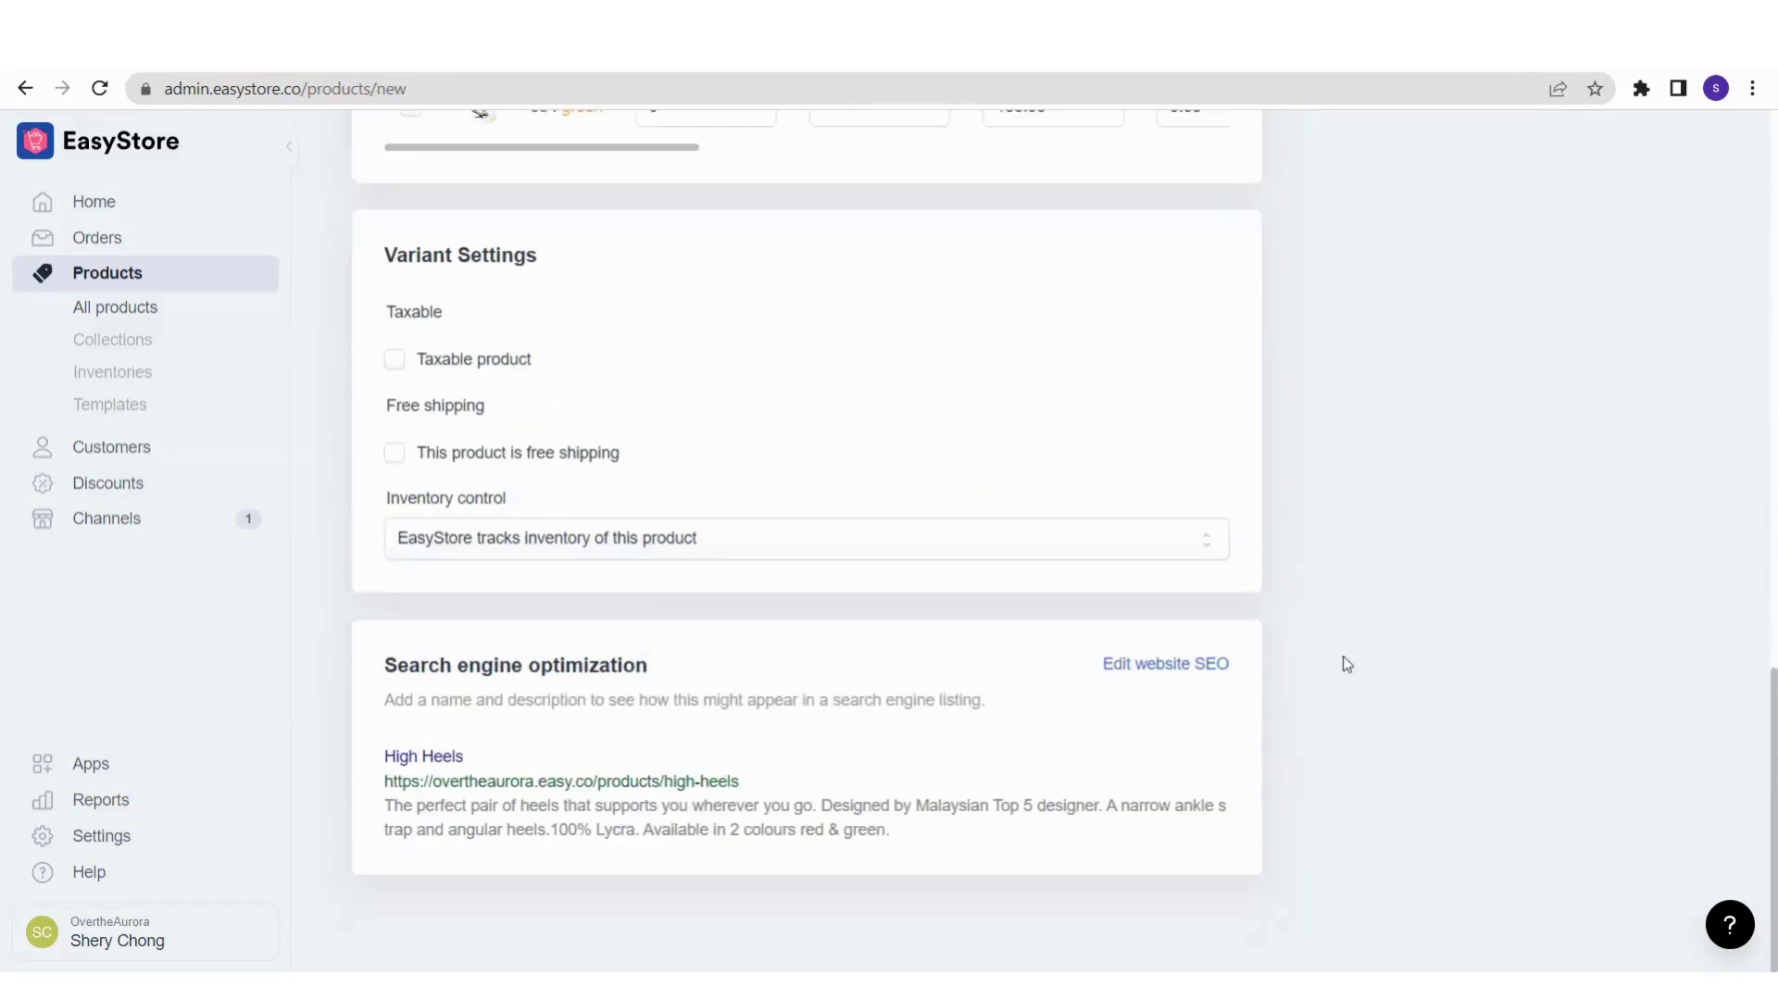
Expand the website SEO settings to review the product's URL handle and meta description
click(1165, 662)
scroll(1165, 663, down, 3)
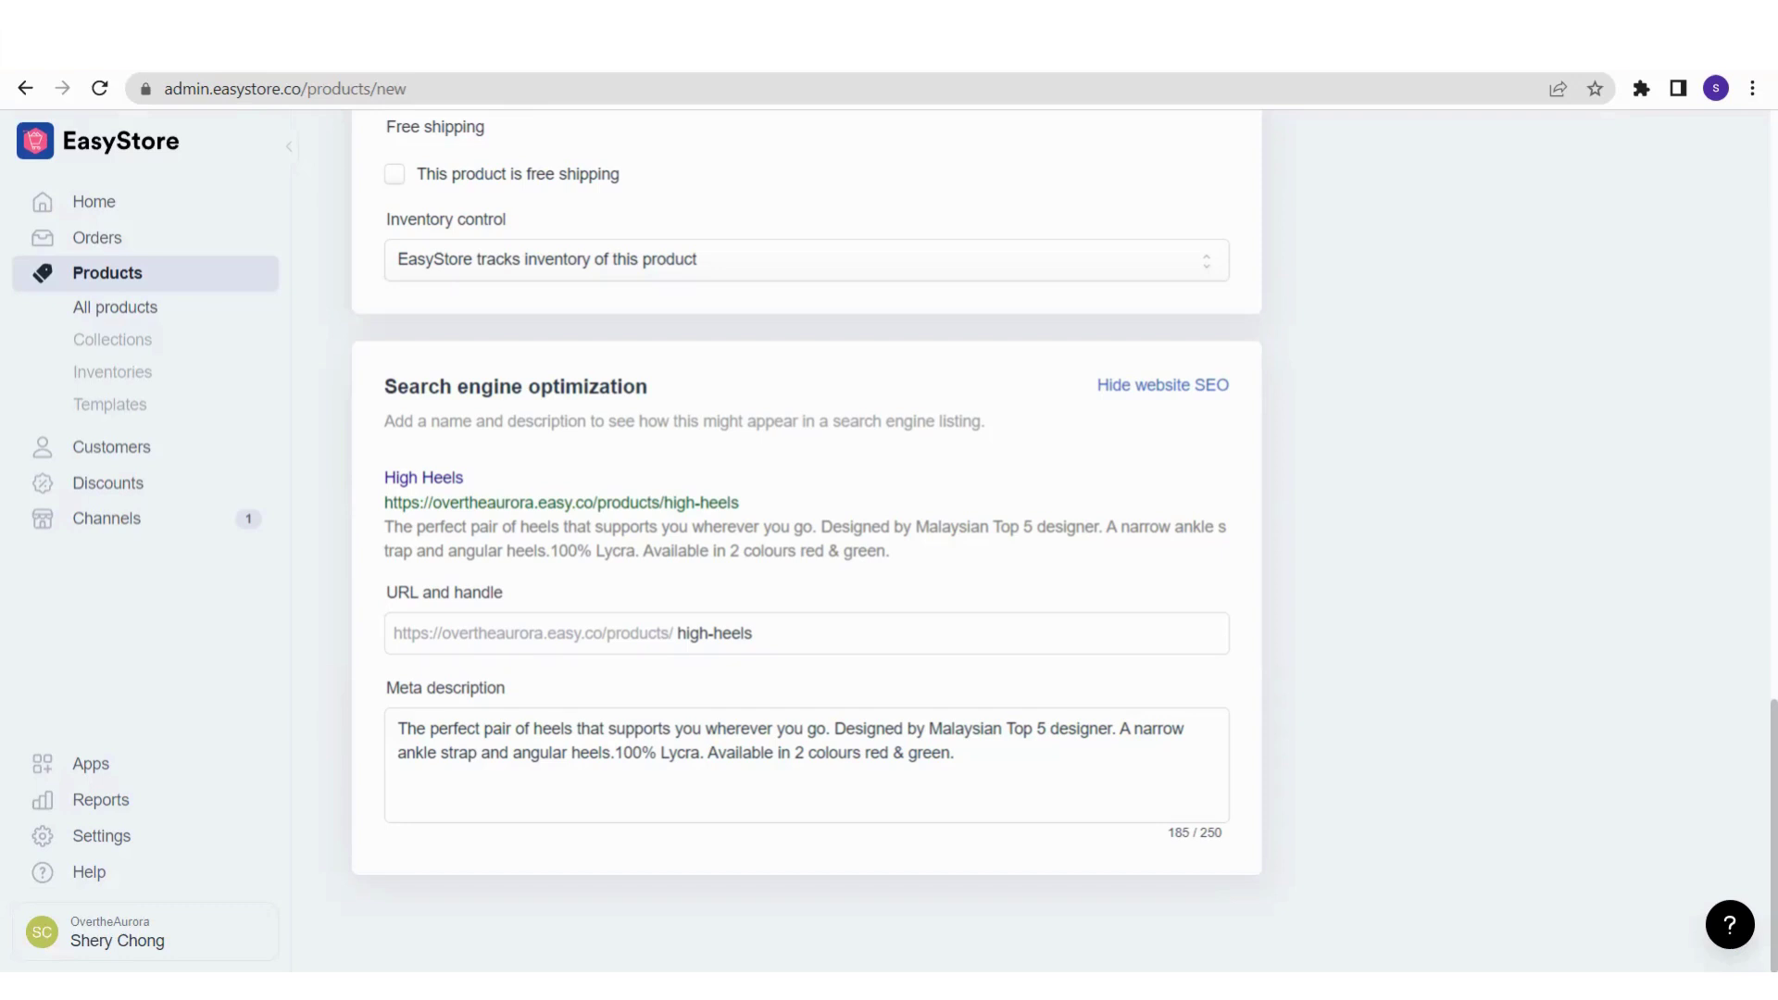
Schedule the High Heels product's visibility for 2022-09-09 at 5:27am
scroll(1350, 752, up, 20)
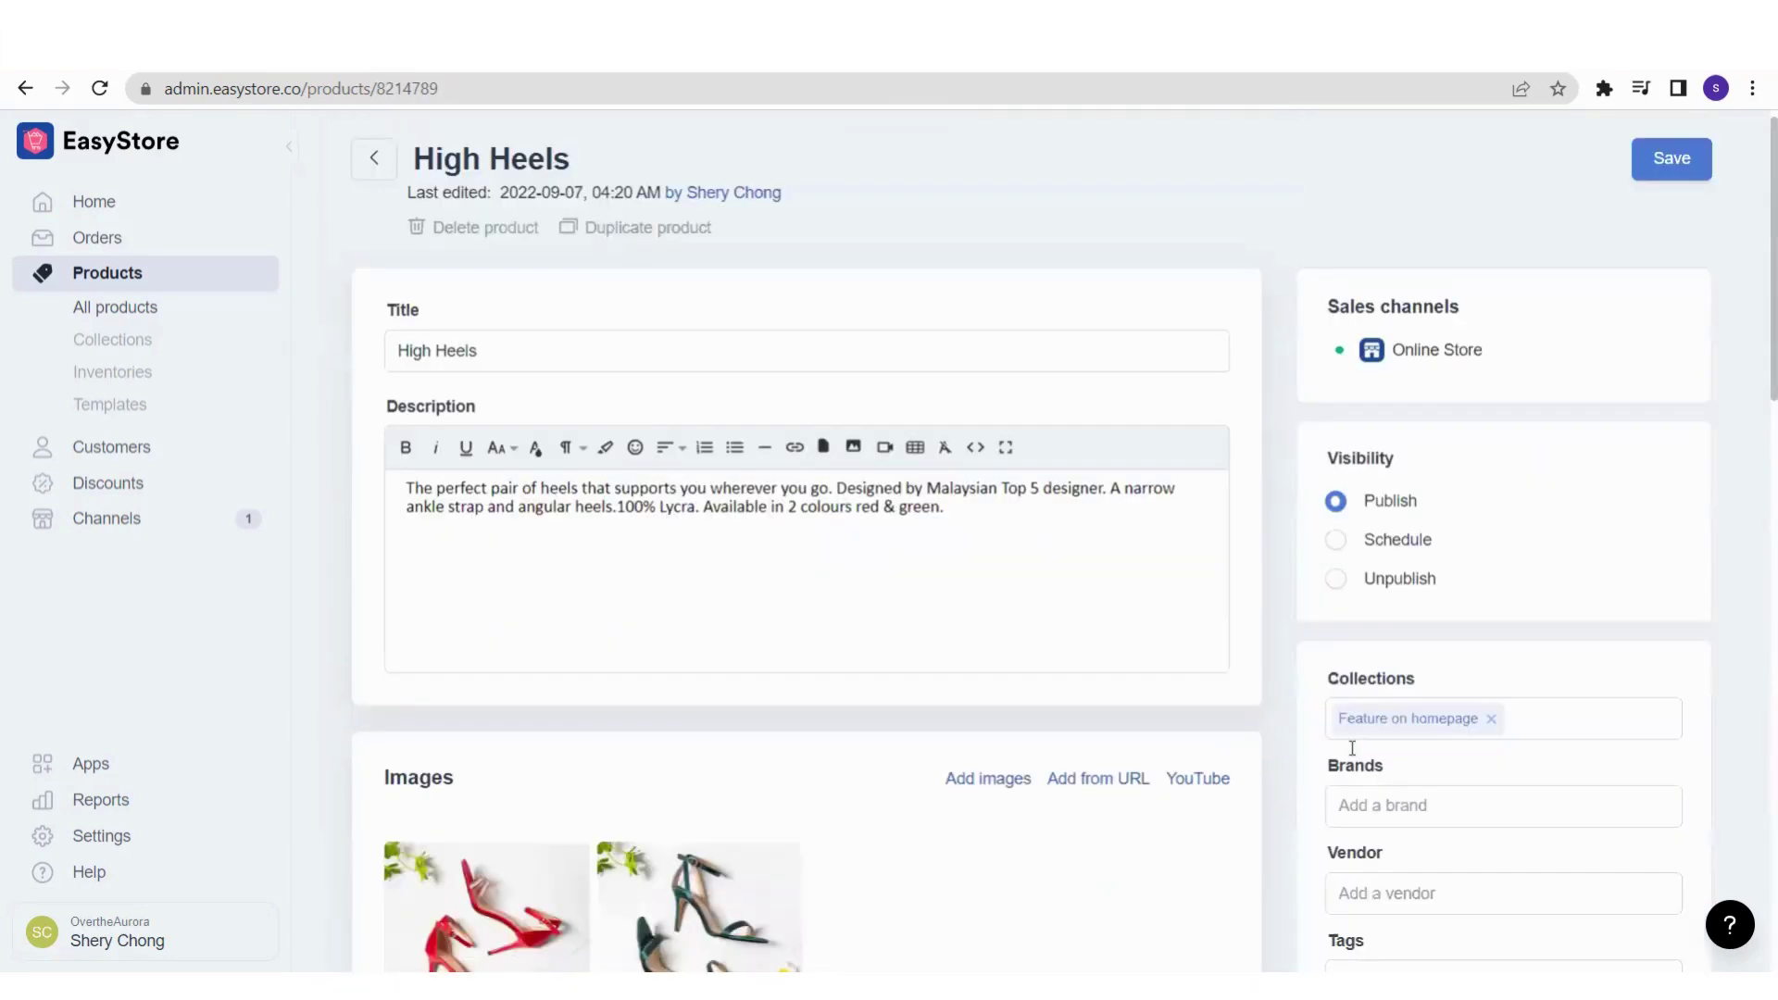
scroll(1732, 583, down, 1)
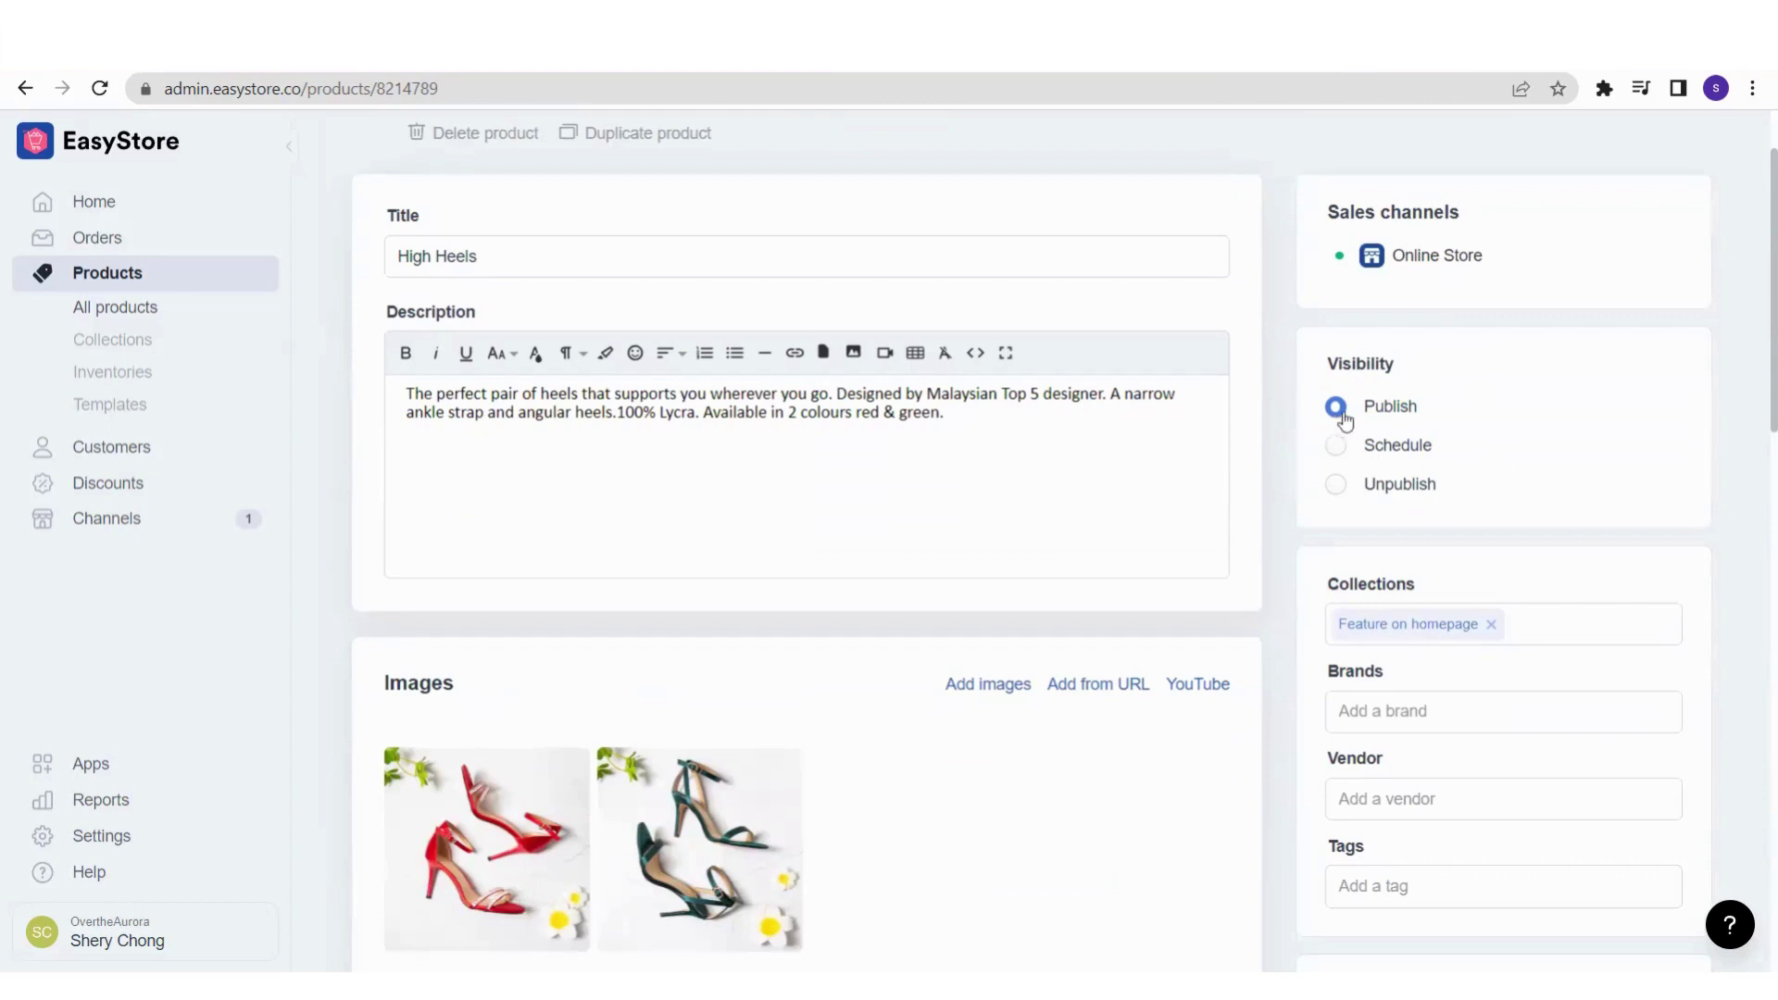
scroll(1574, 436, up, 1)
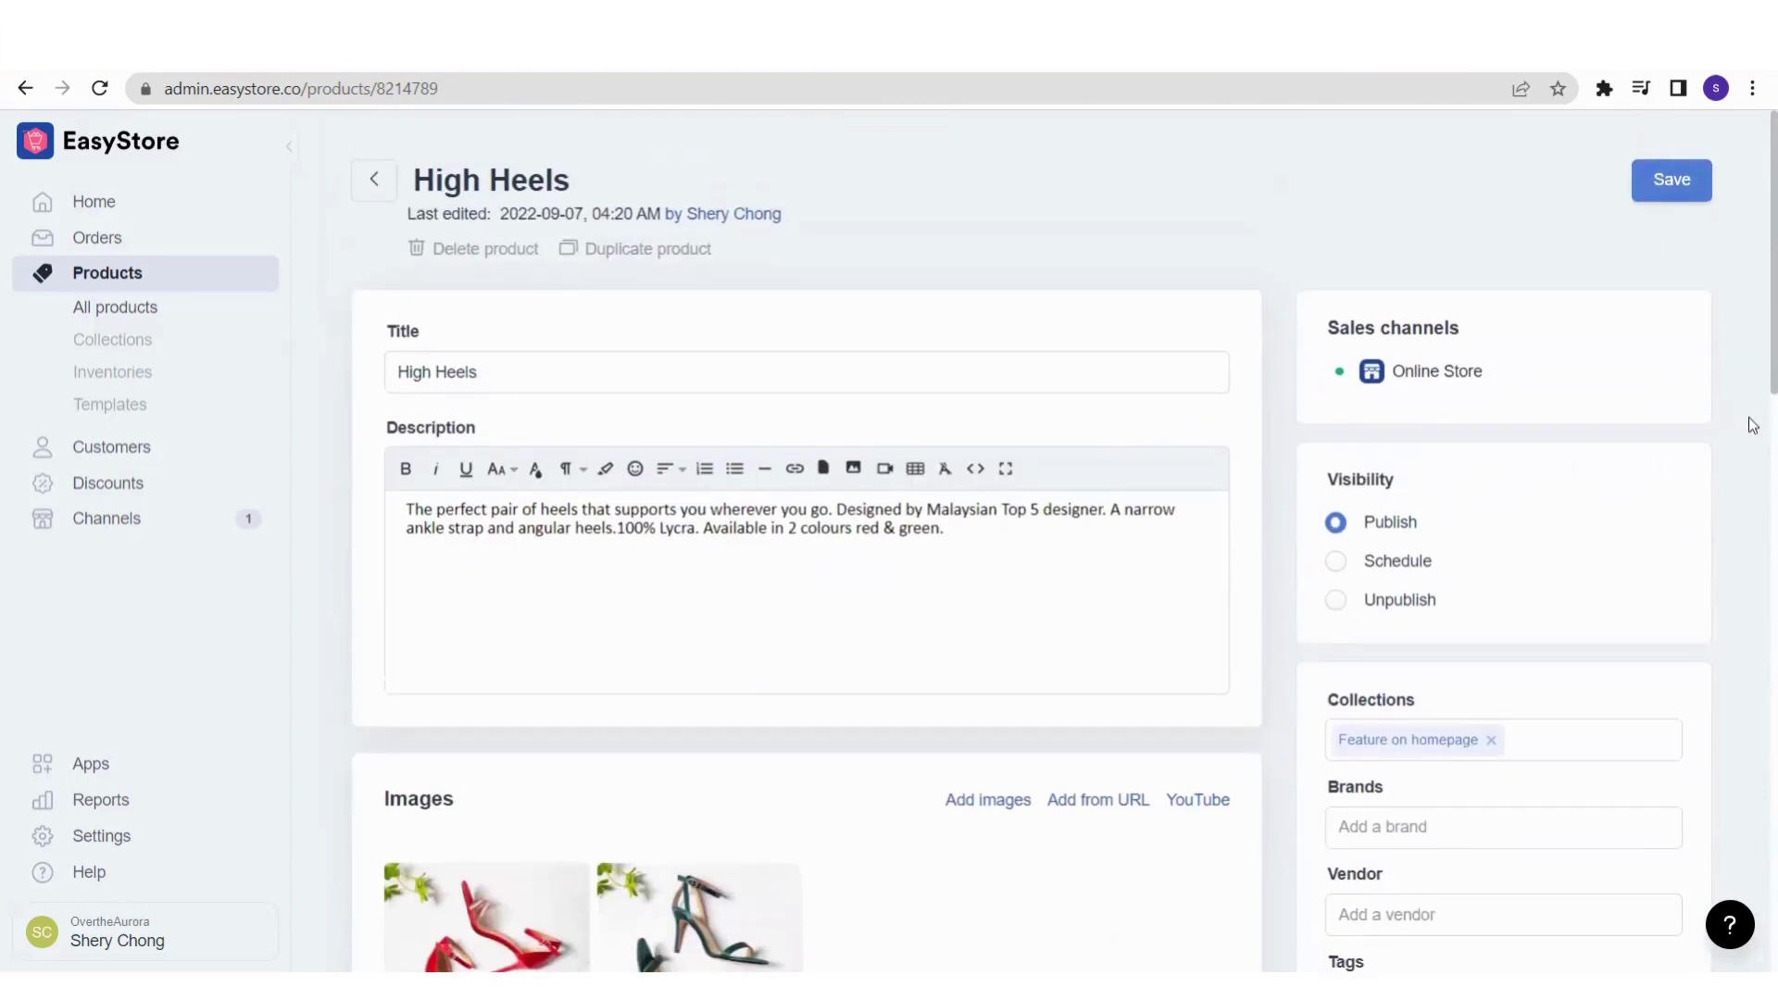
scroll(1630, 594, down, 1)
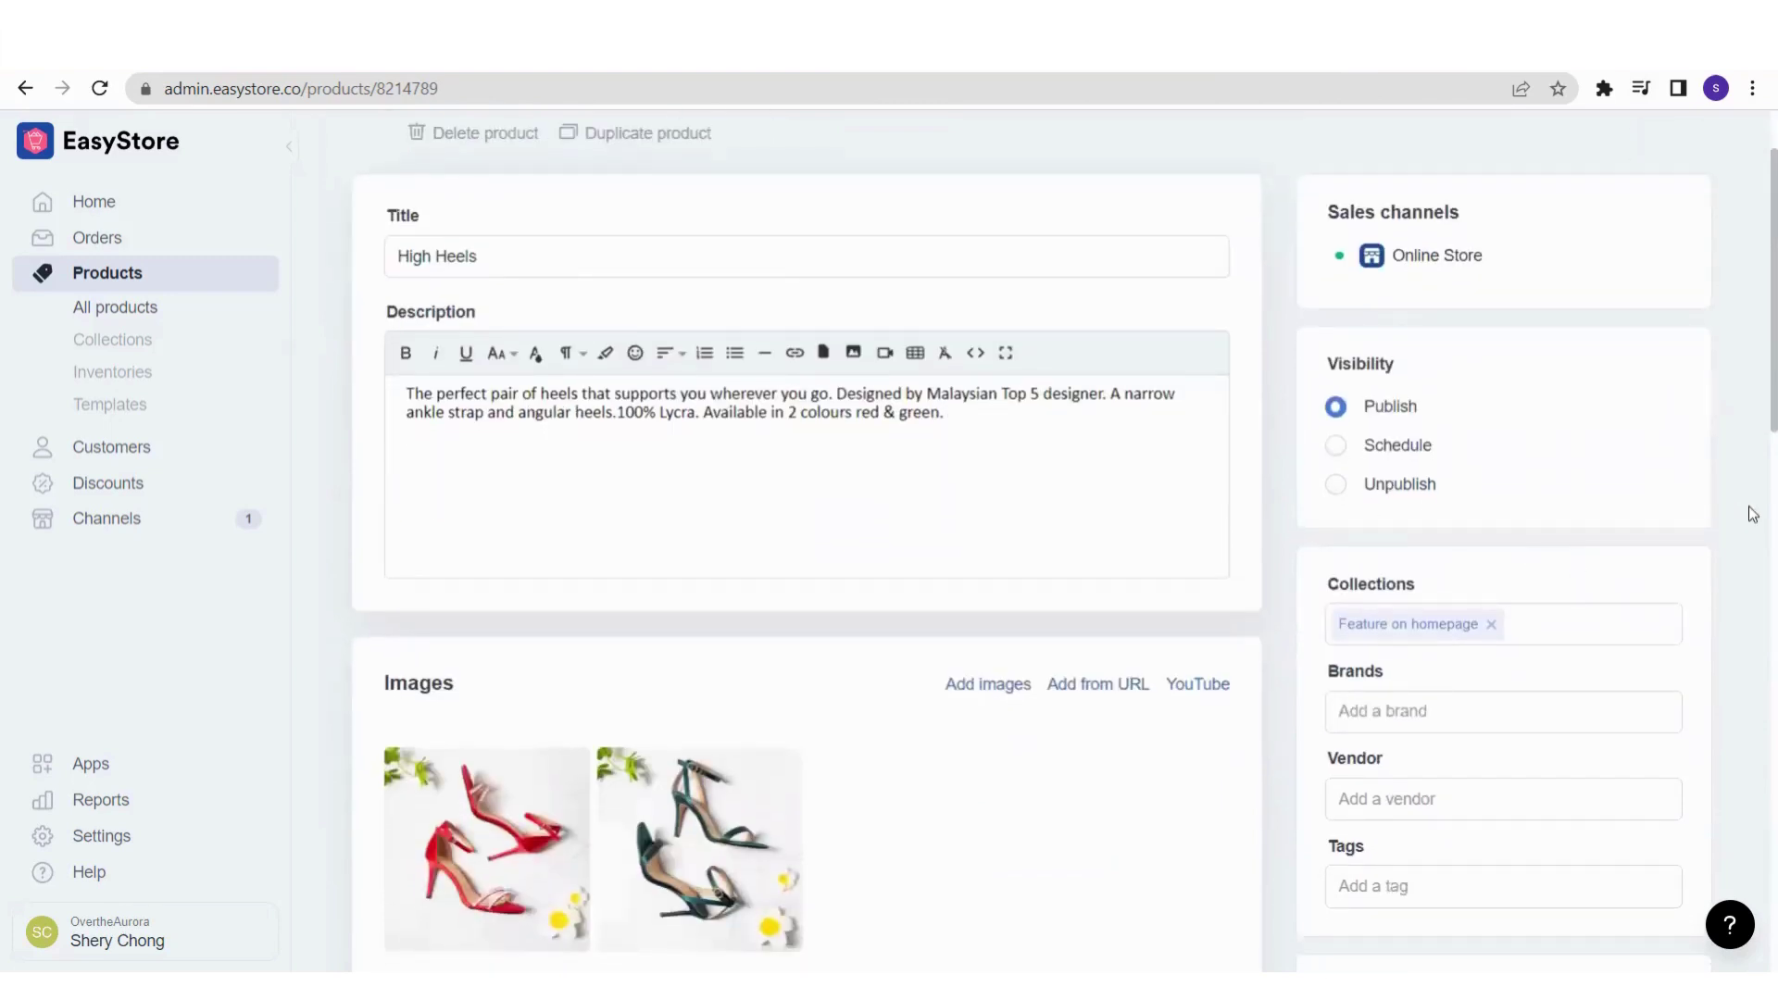
click(1339, 491)
click(1334, 446)
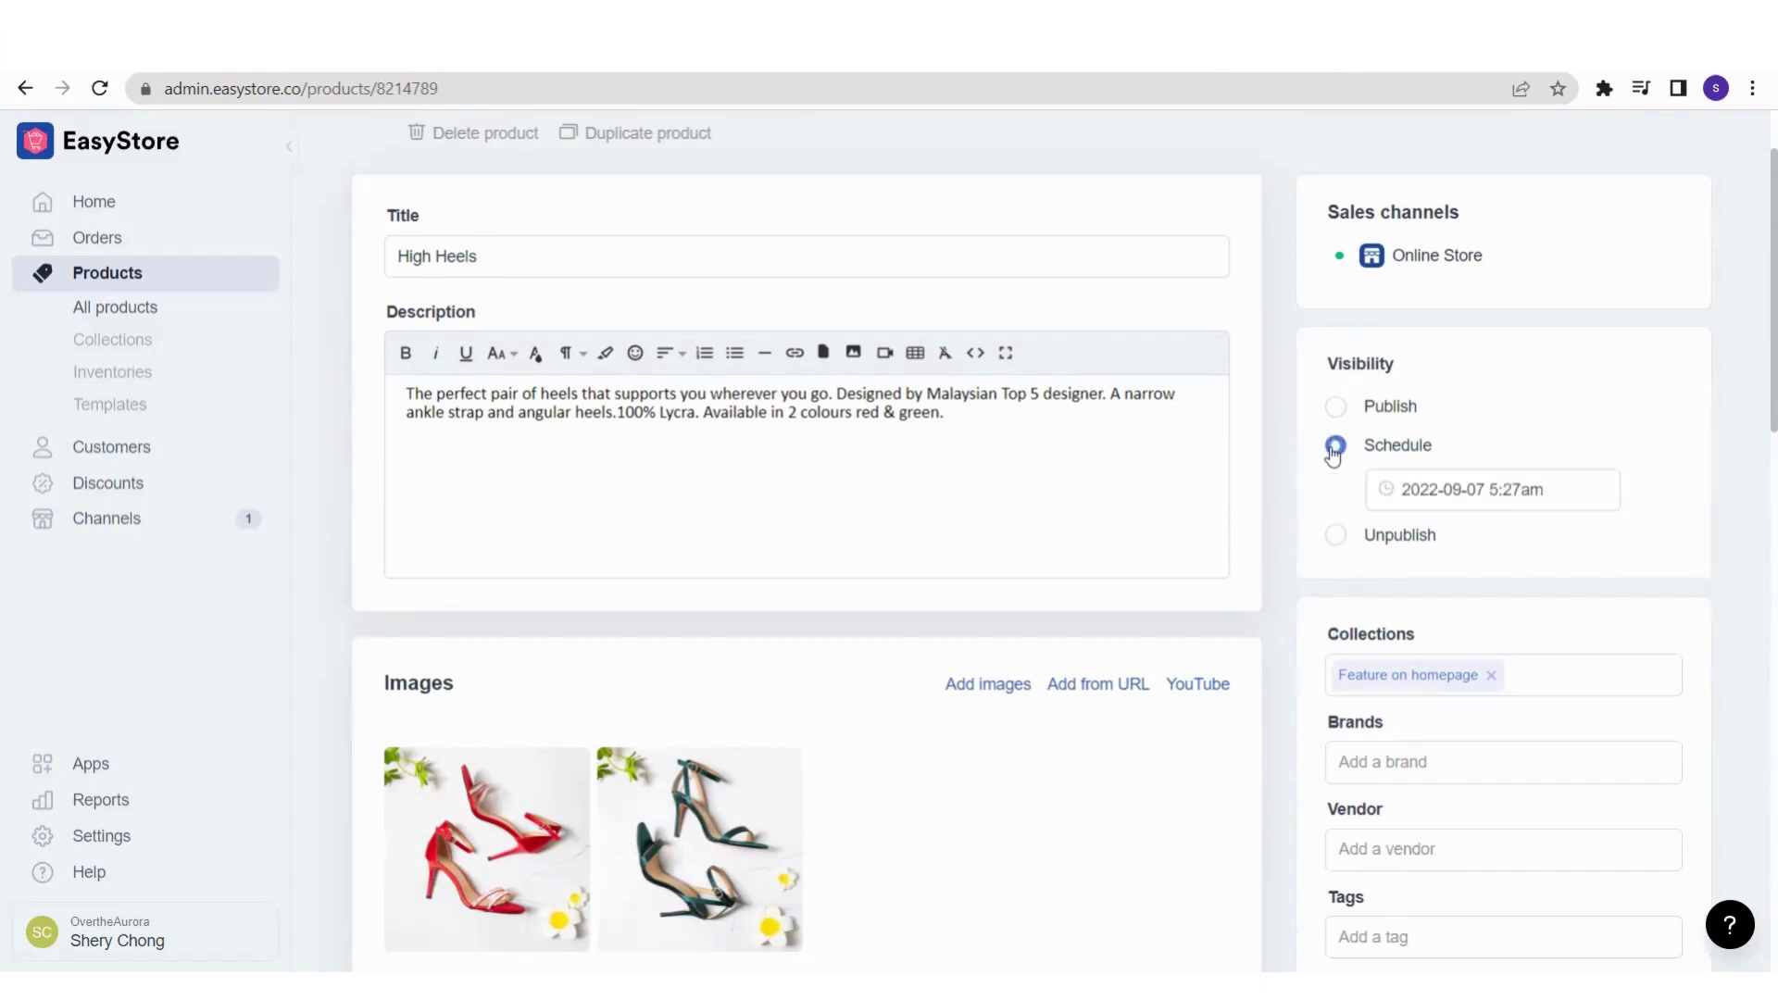
click(1495, 489)
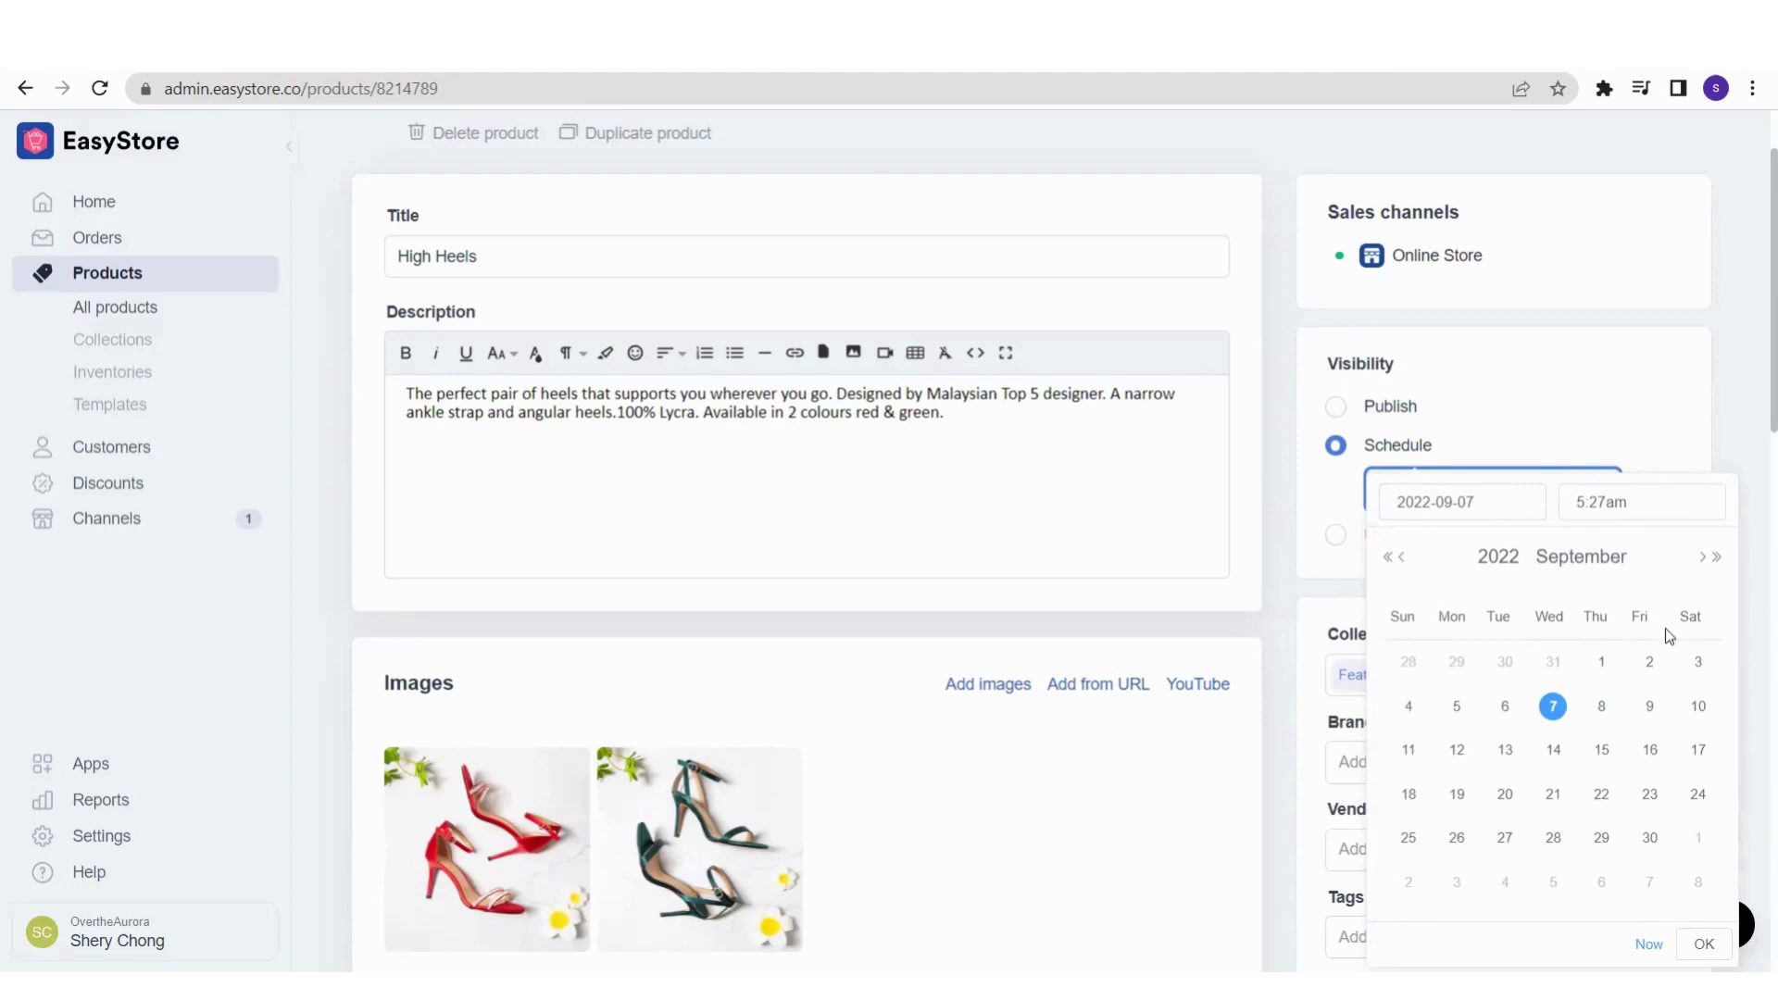
click(1602, 707)
click(1647, 707)
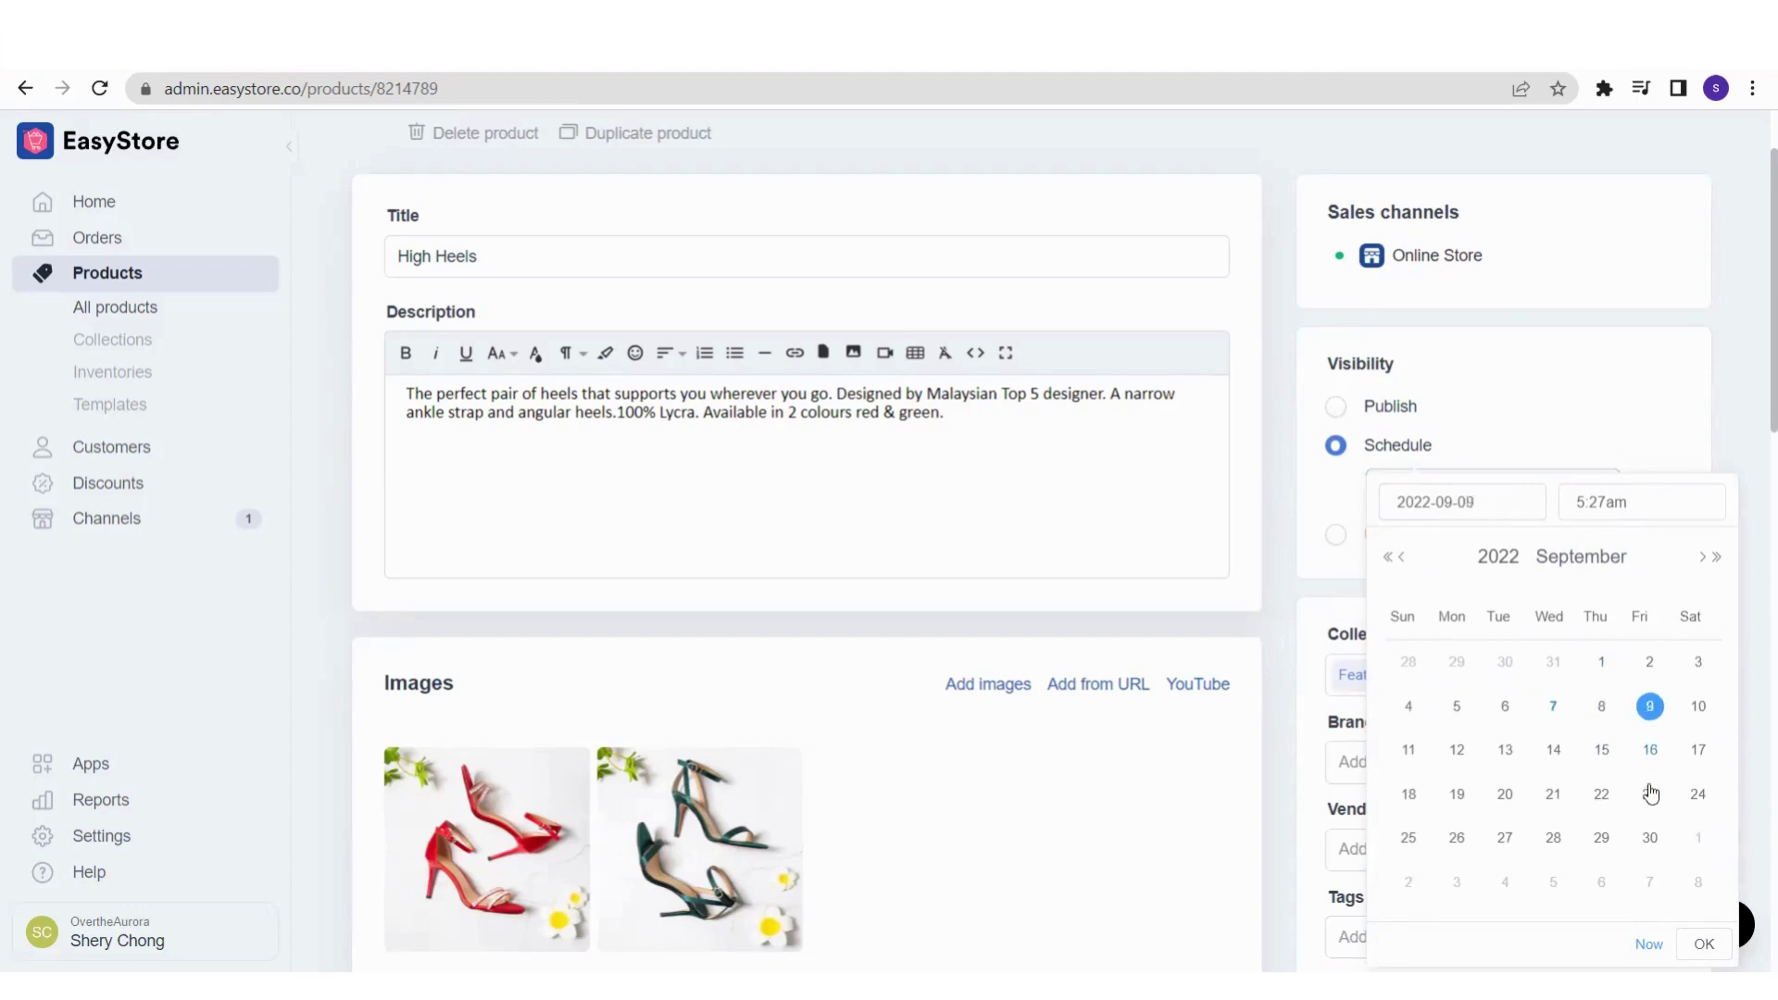
scroll(1665, 869, down, 1)
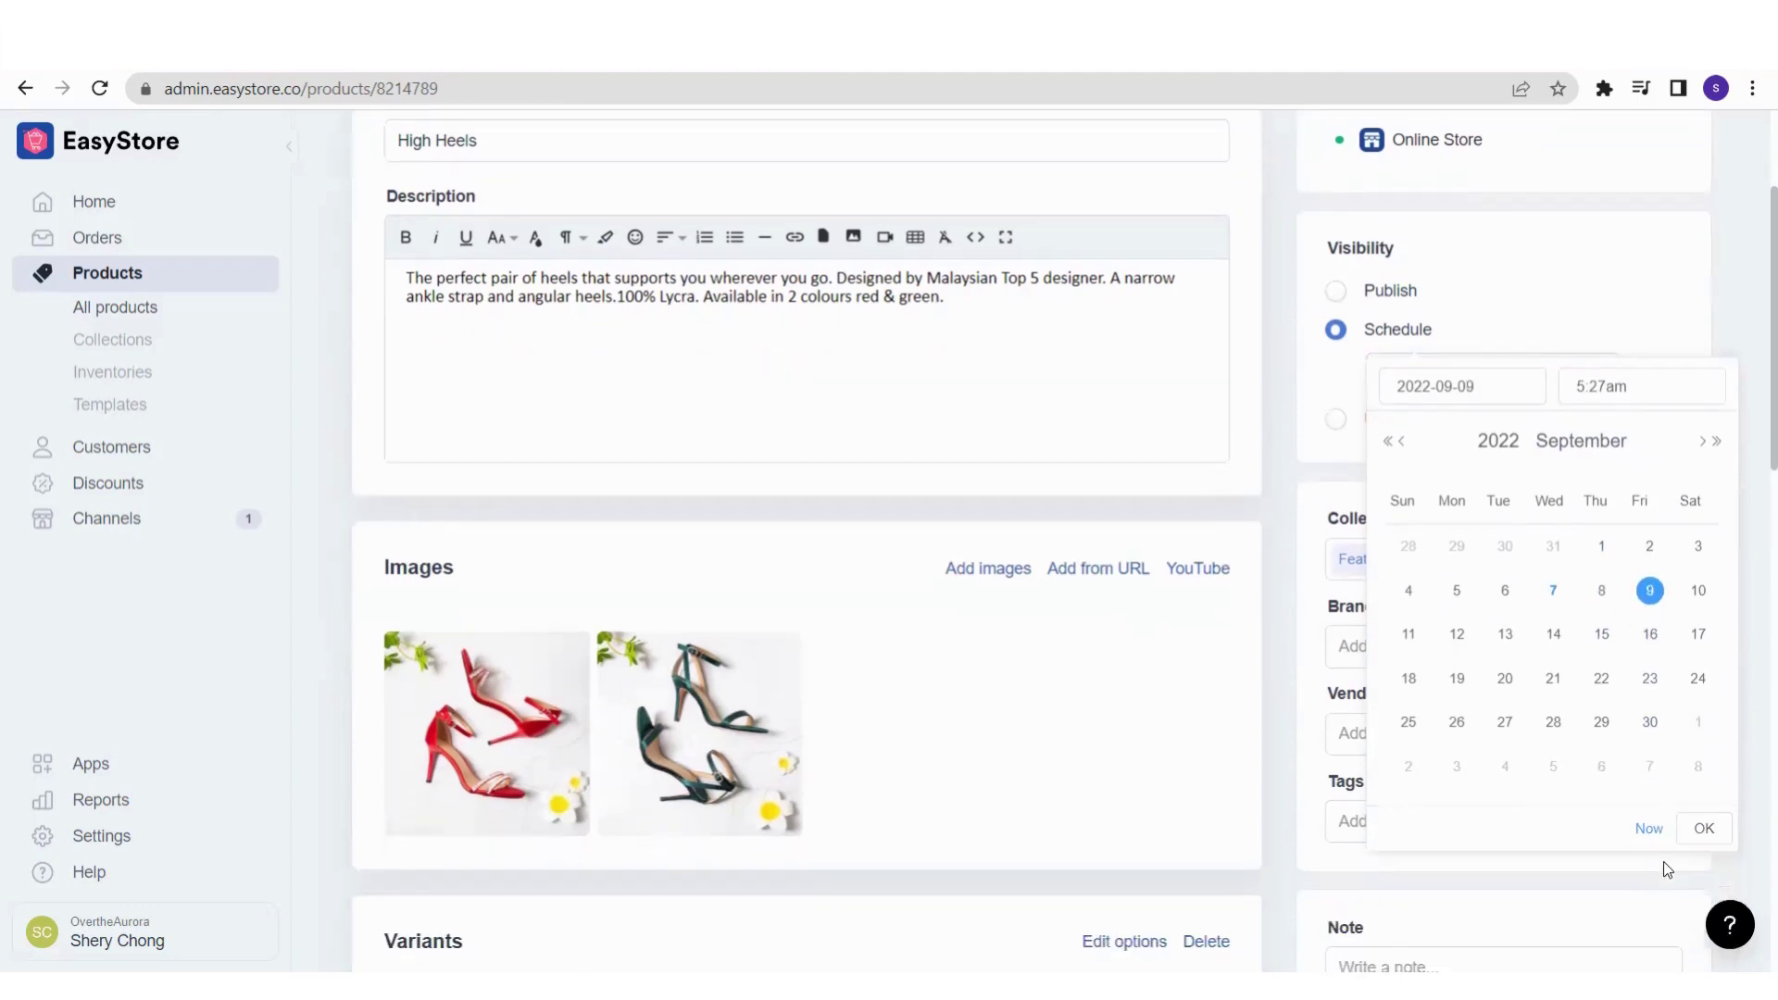
click(1703, 828)
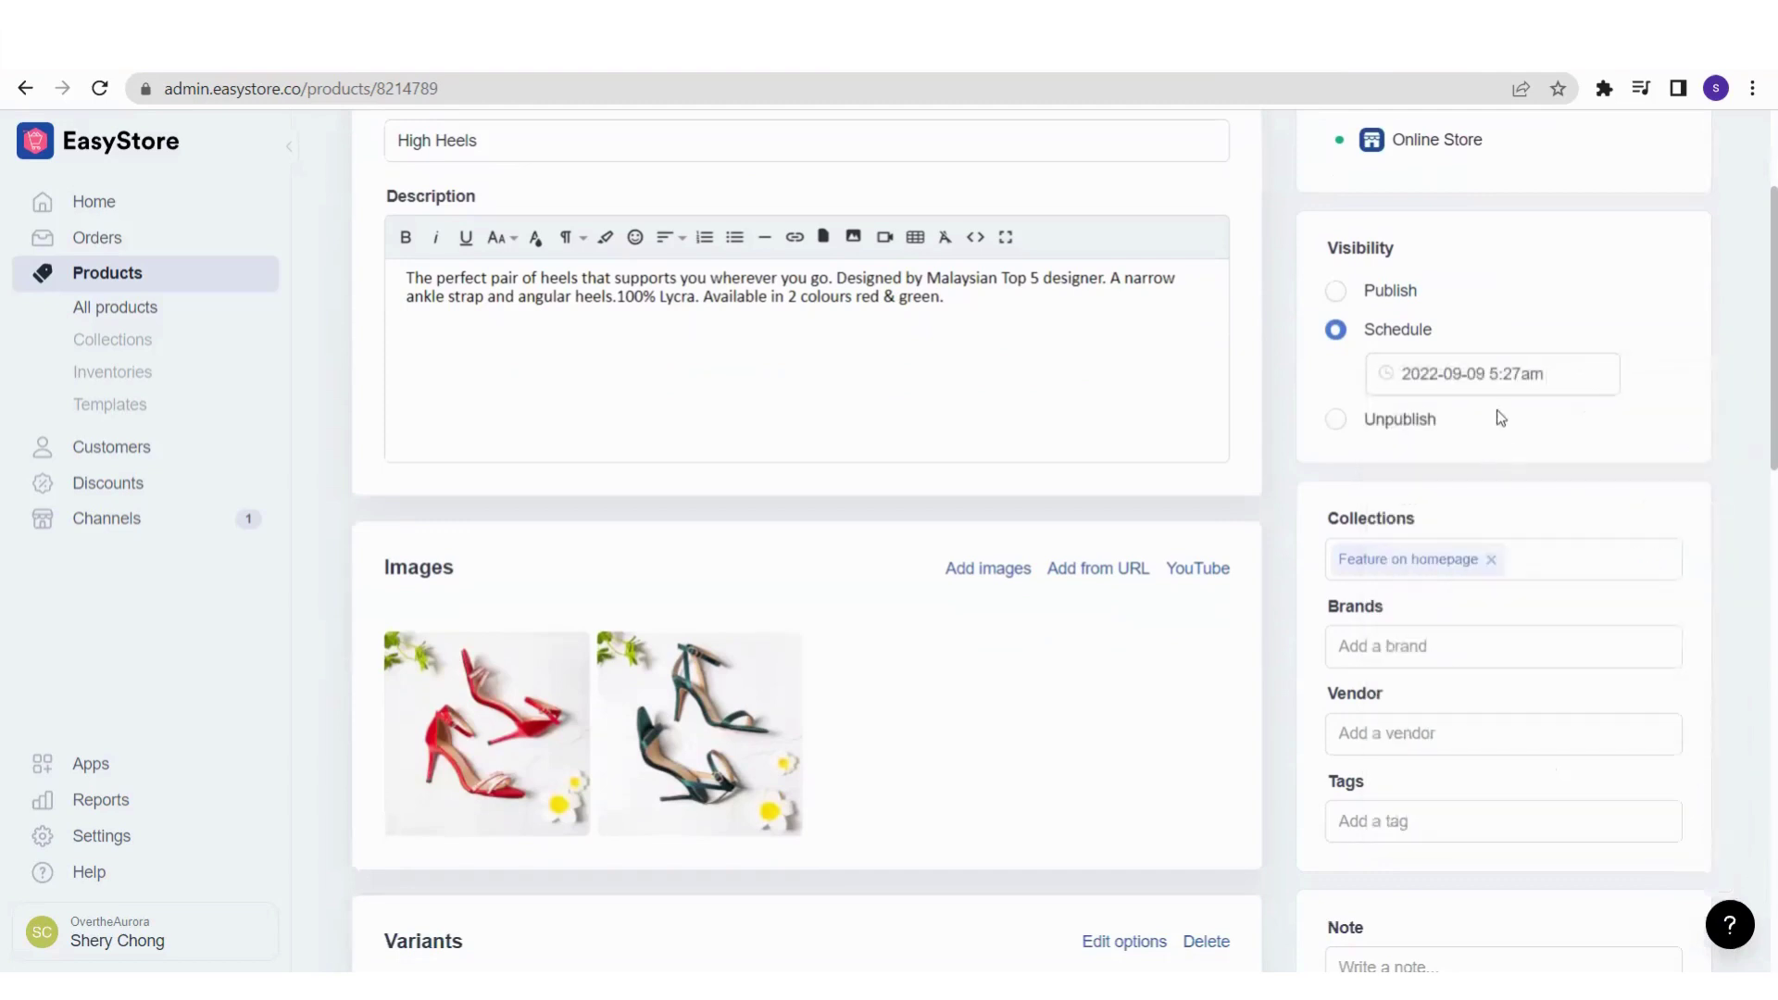
Remove the product from the Feature on homepage collection and assign it to the AURORA brand
scroll(1498, 465, down, 1)
click(1490, 443)
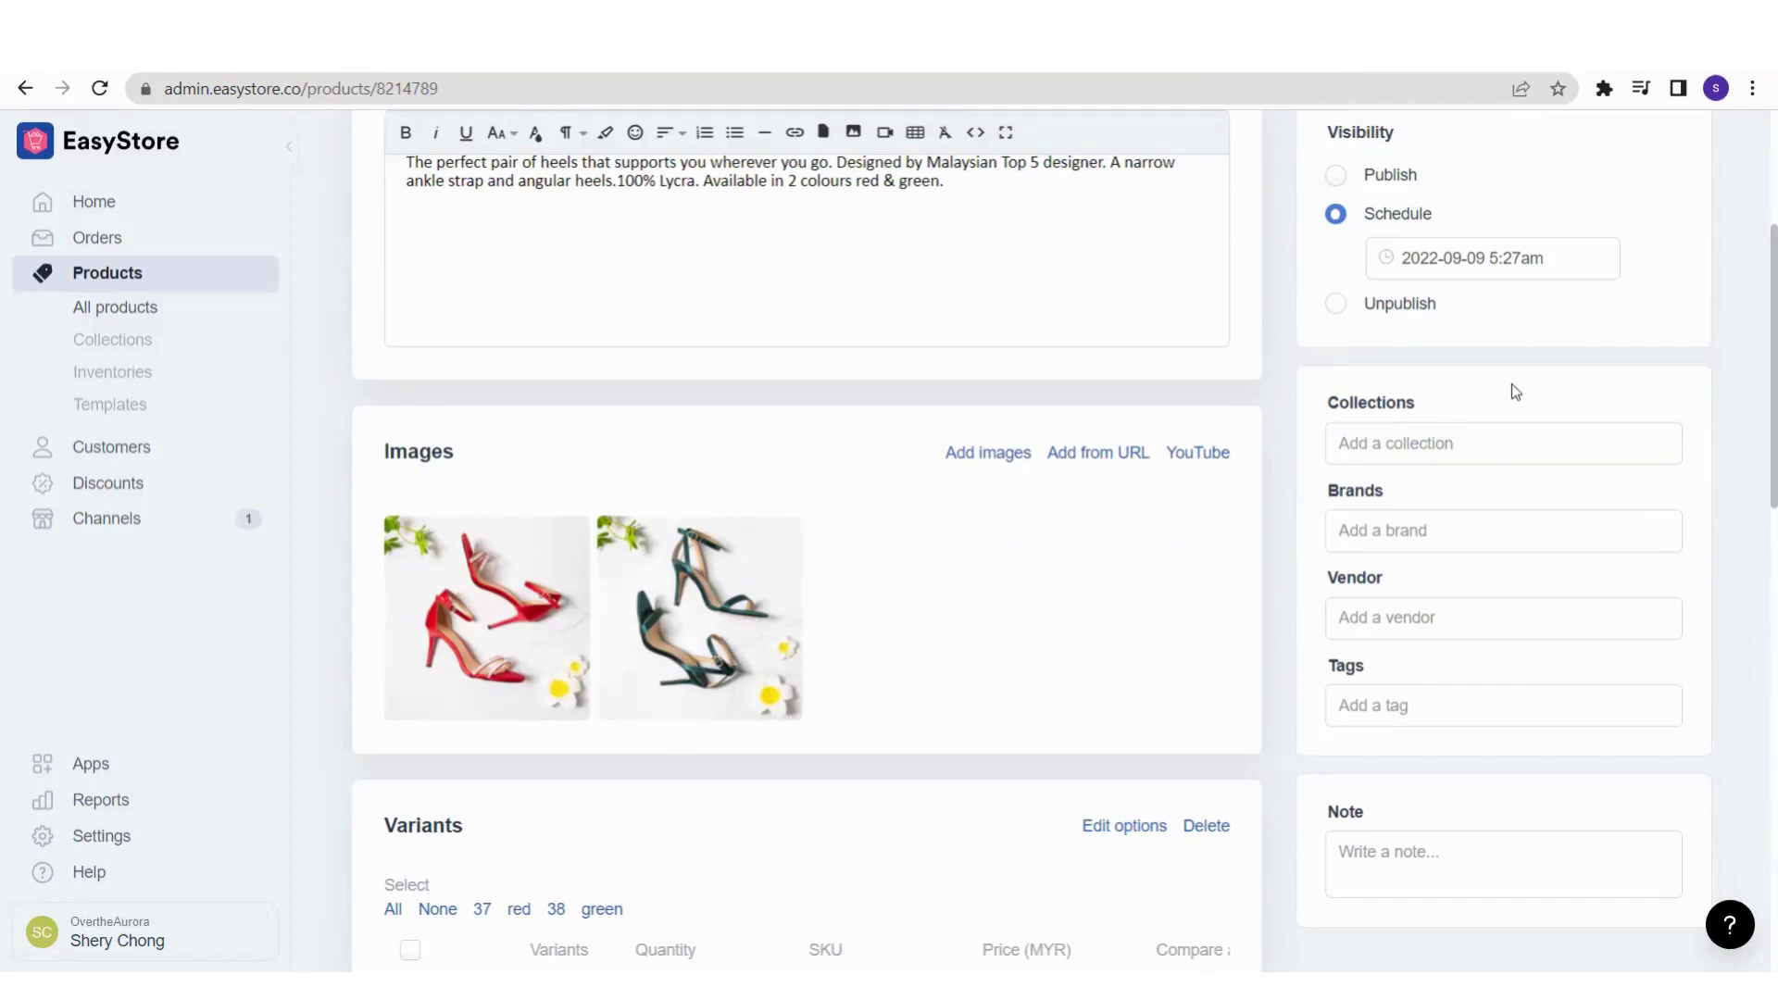
click(1429, 521)
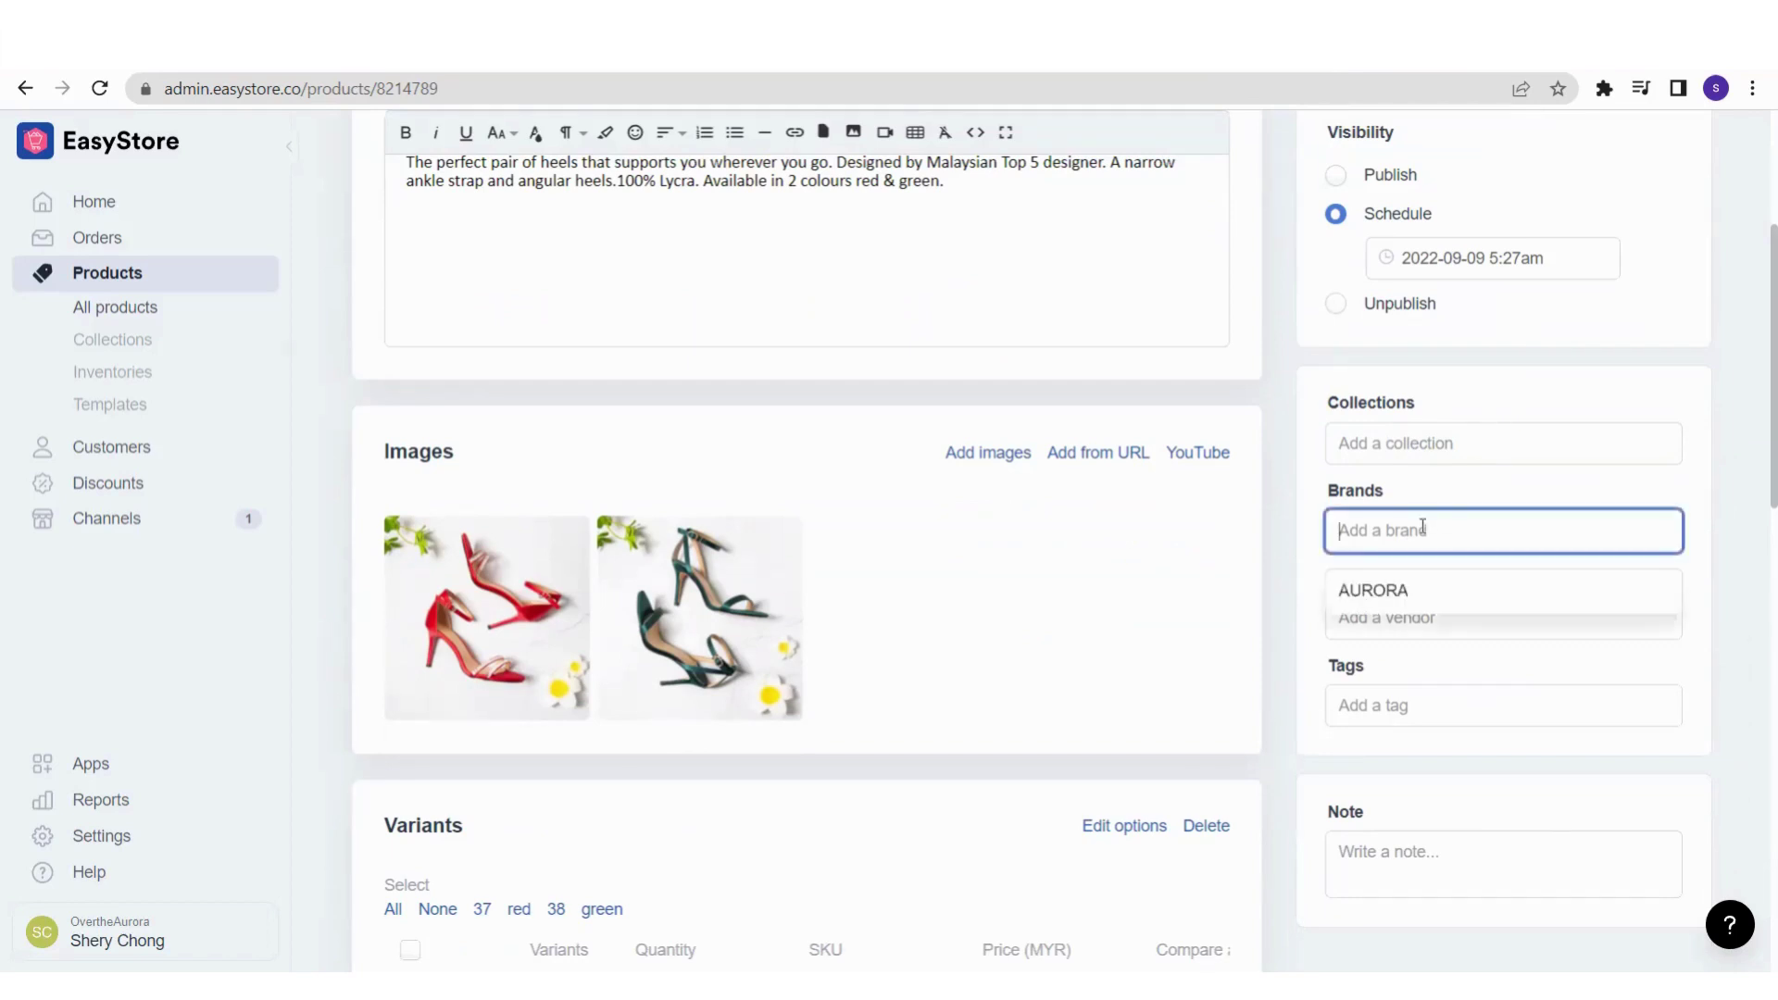
click(1413, 595)
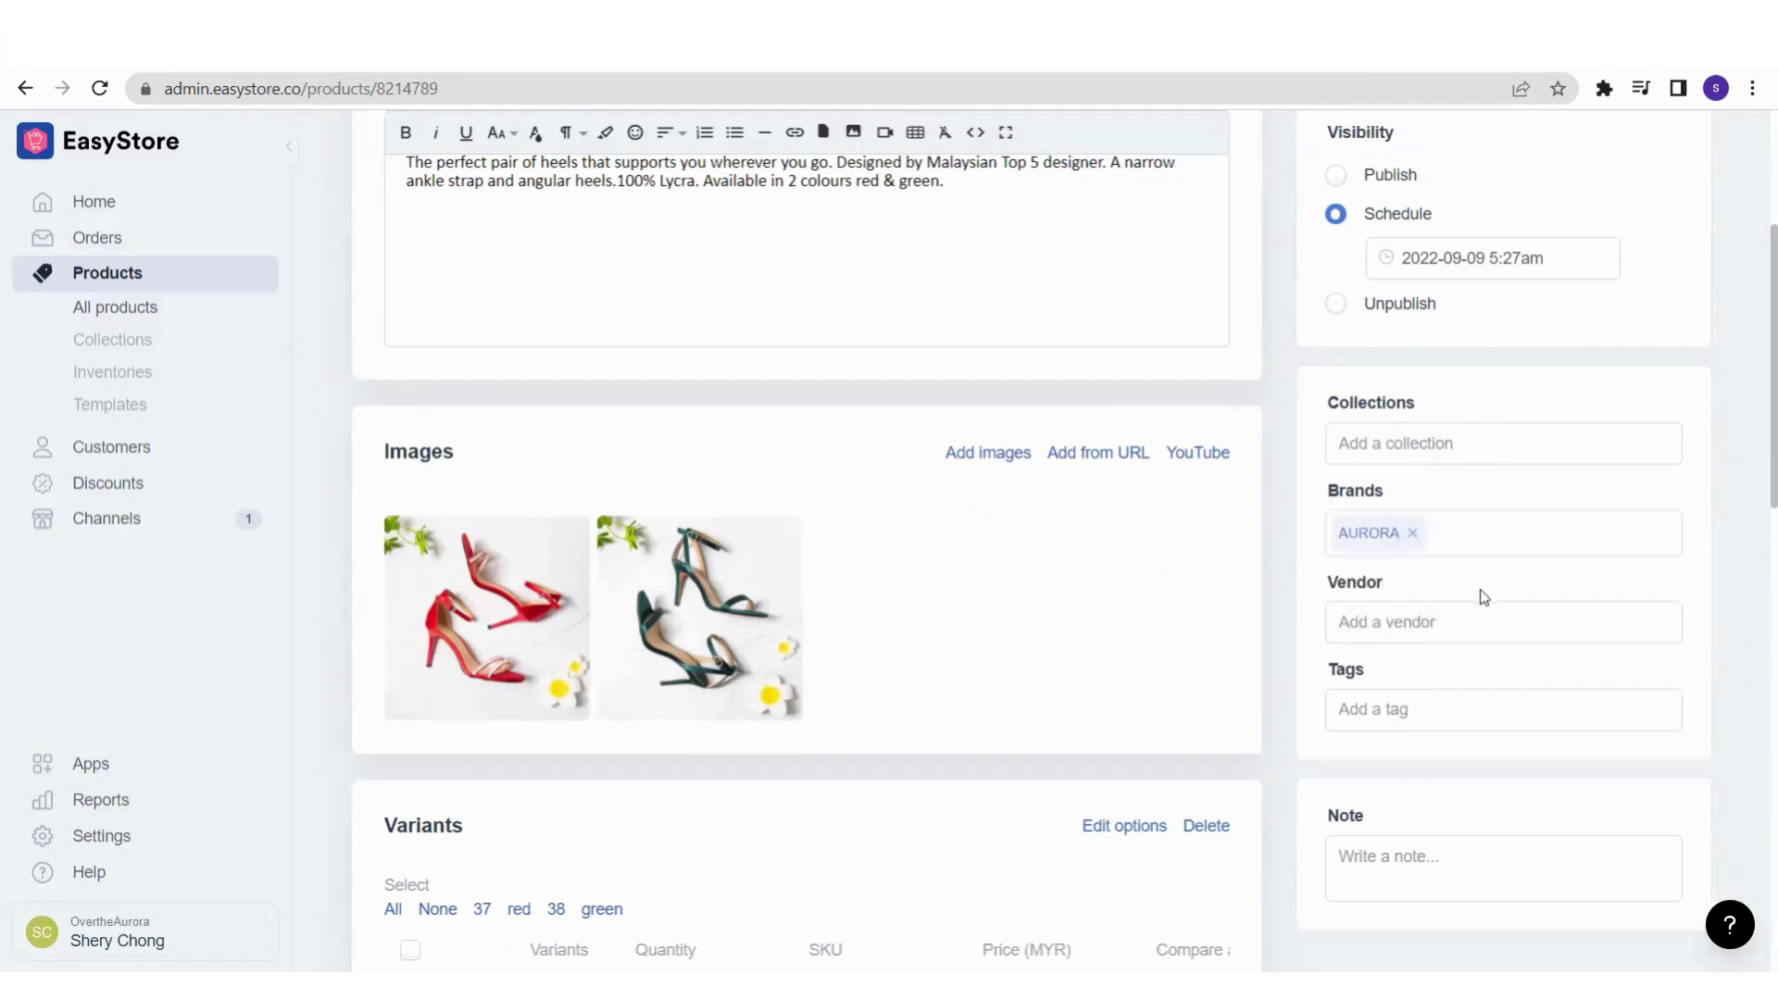
Save the High Heels product without adding a vendor or tags
click(1440, 622)
key(Tab)
click(1296, 668)
scroll(1392, 420, up, 4)
click(1654, 193)
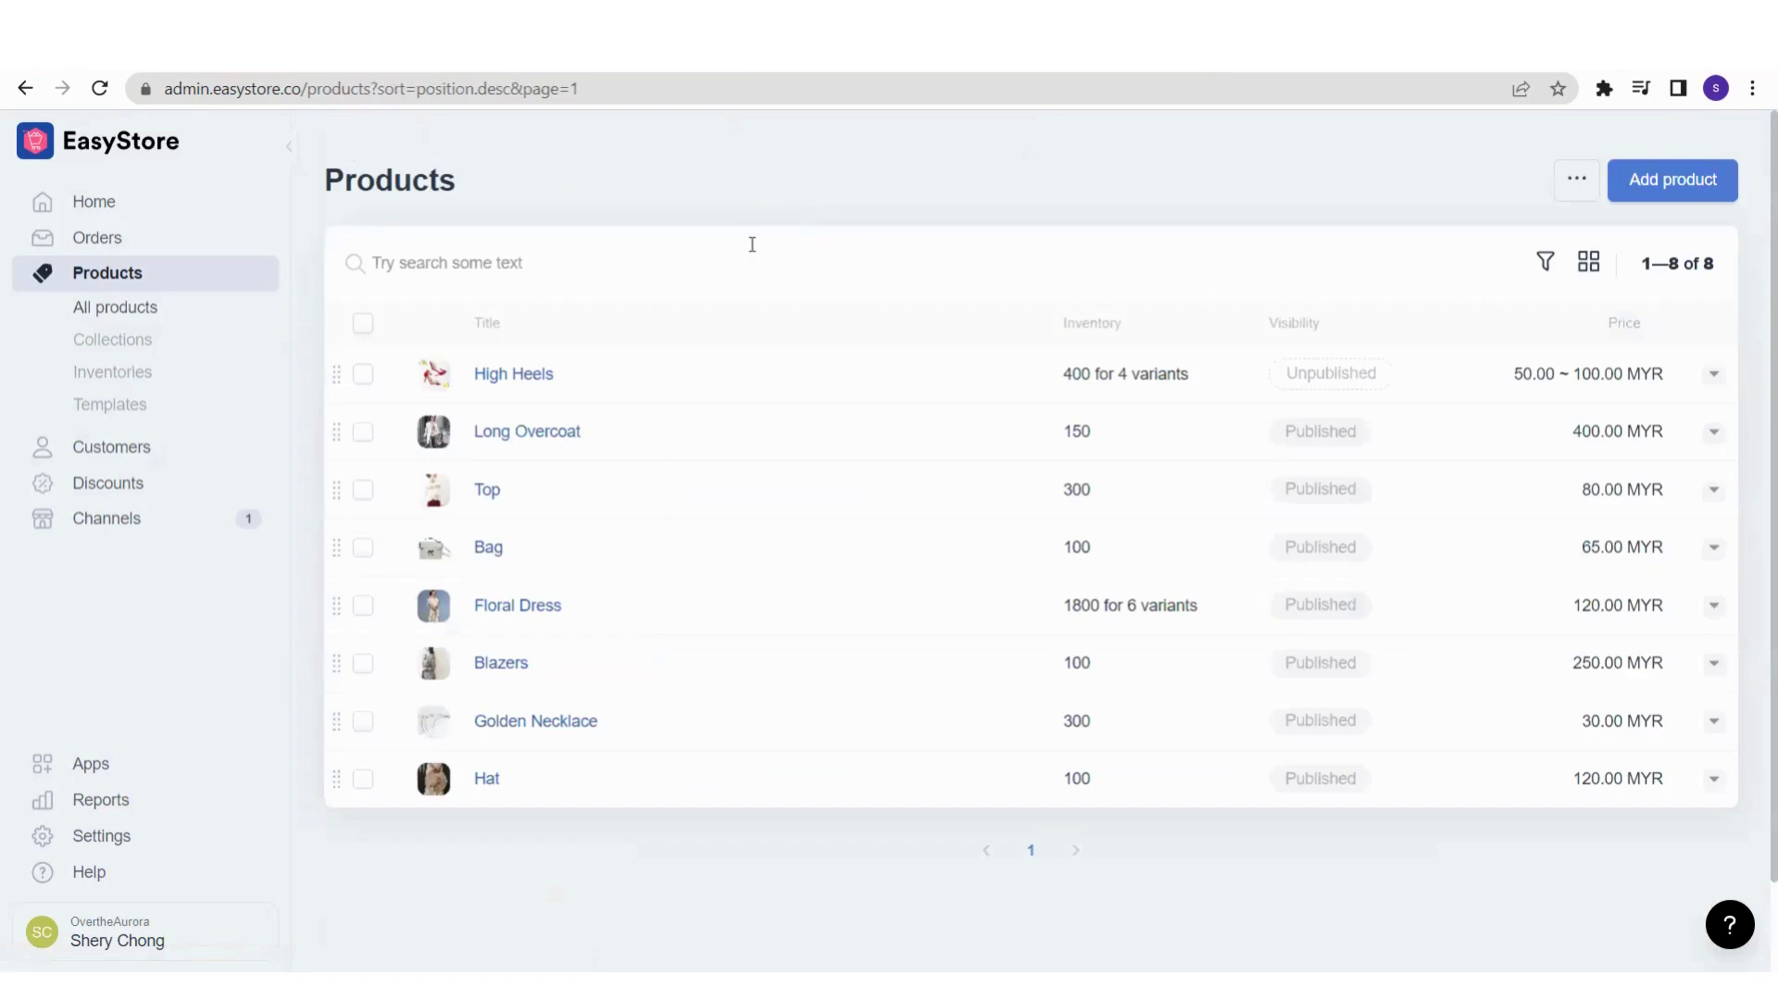
Open the product list filters and look through the visibility, collections, vendors and tags criteria
click(1543, 278)
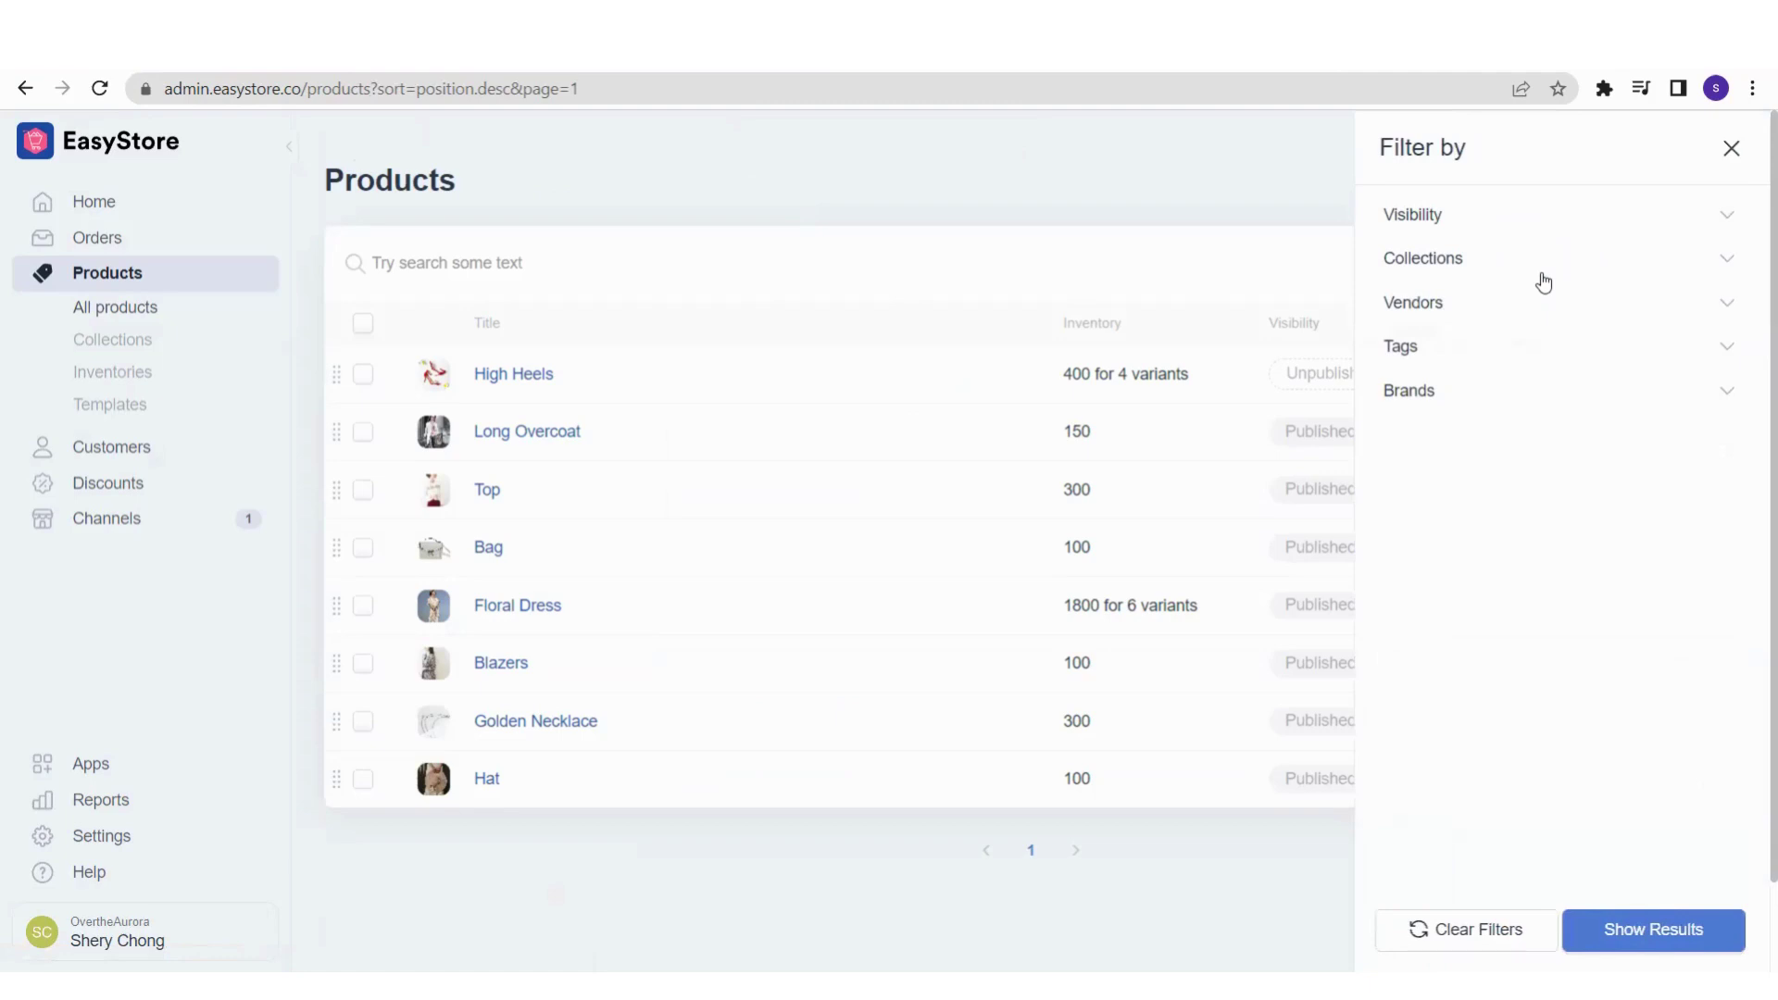
click(1498, 225)
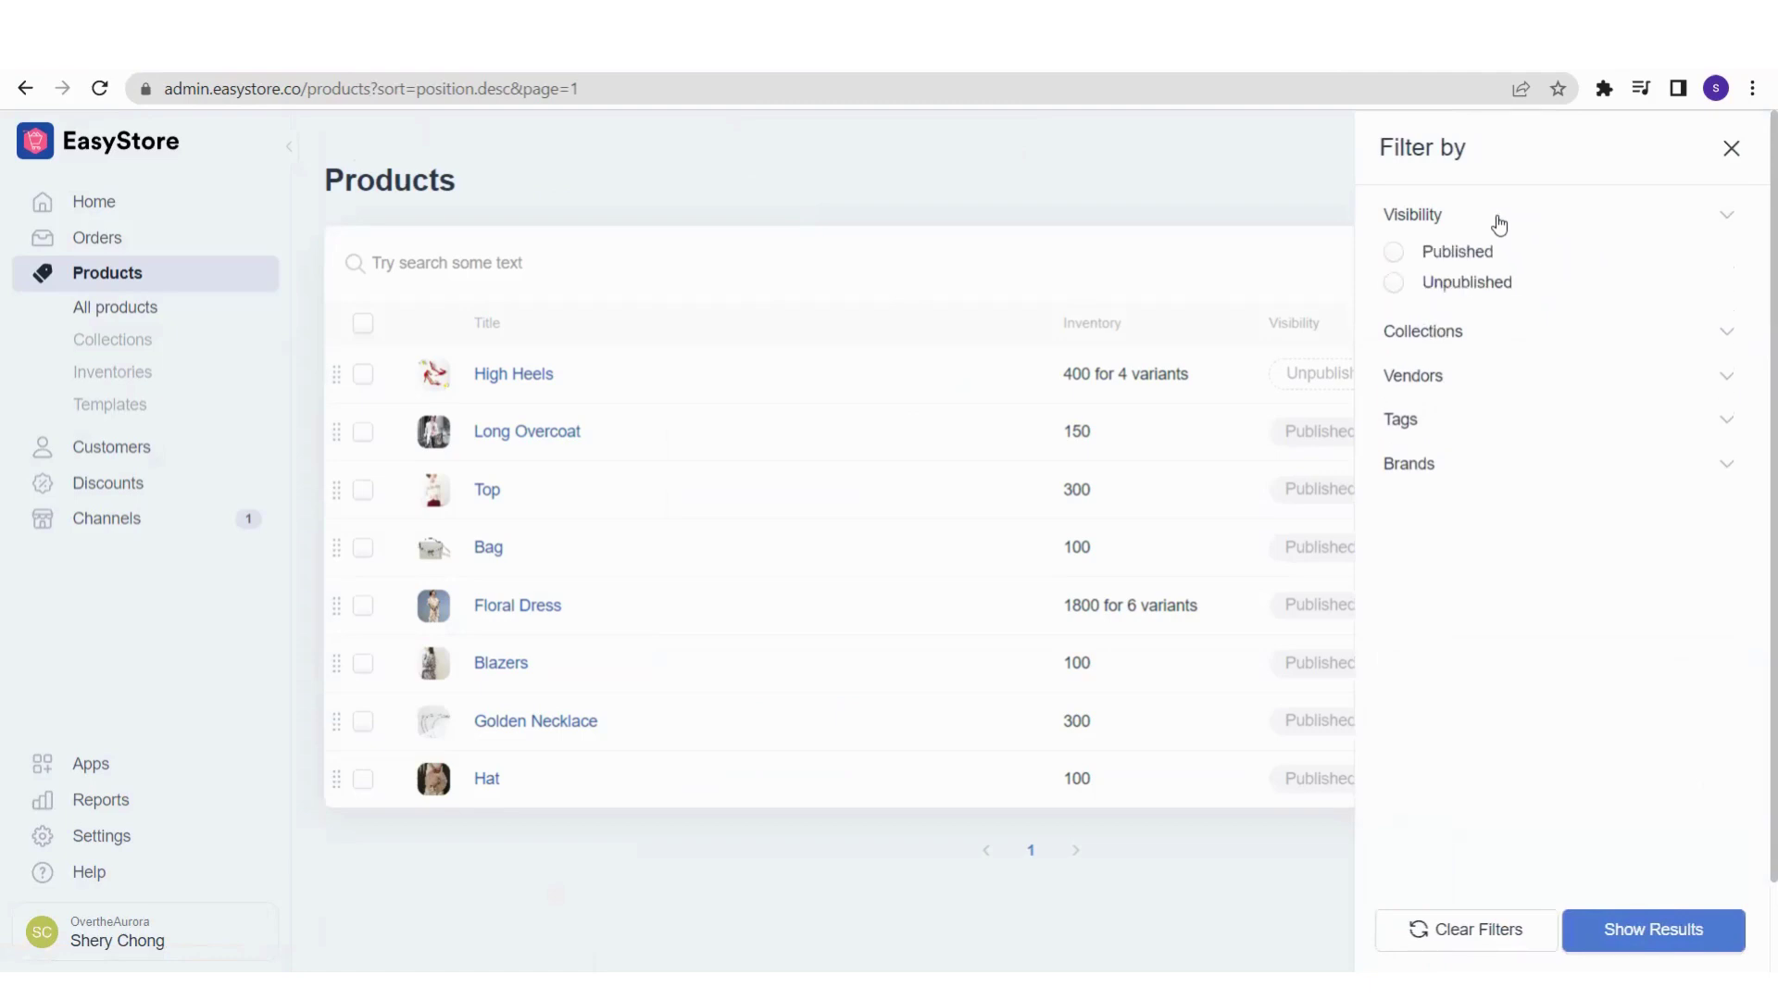
click(1490, 231)
click(1476, 262)
click(1478, 262)
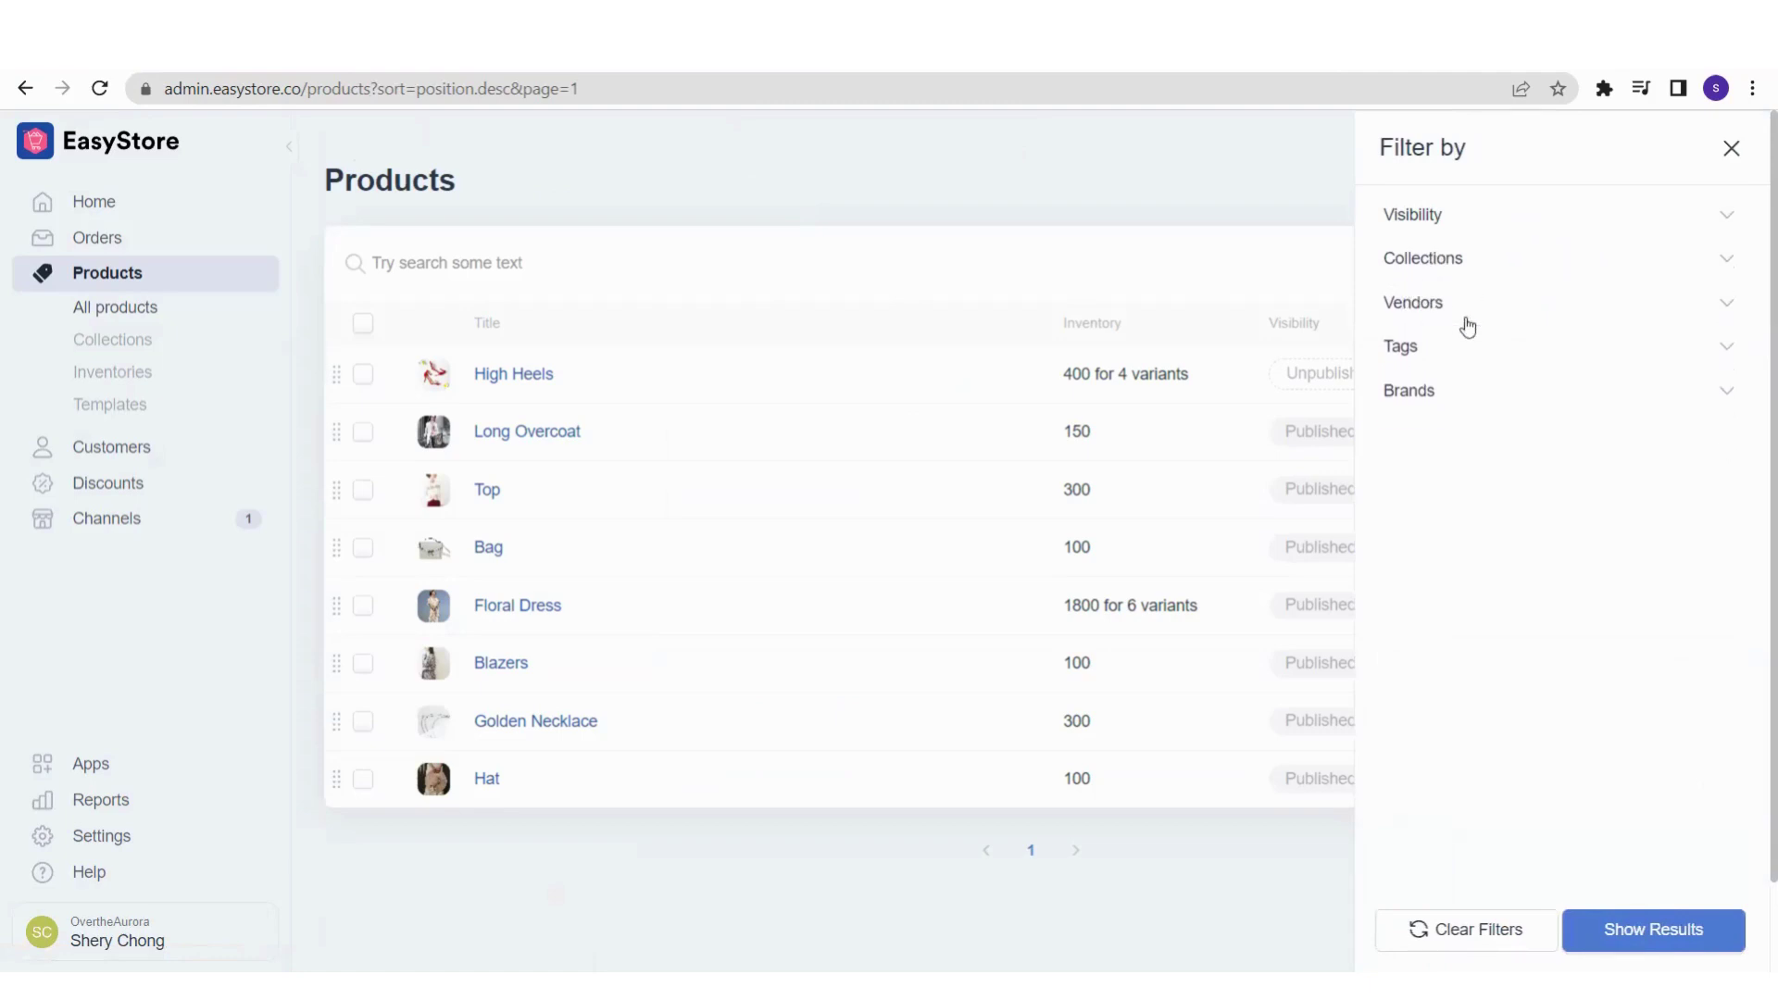
click(1463, 310)
click(1434, 394)
click(1440, 361)
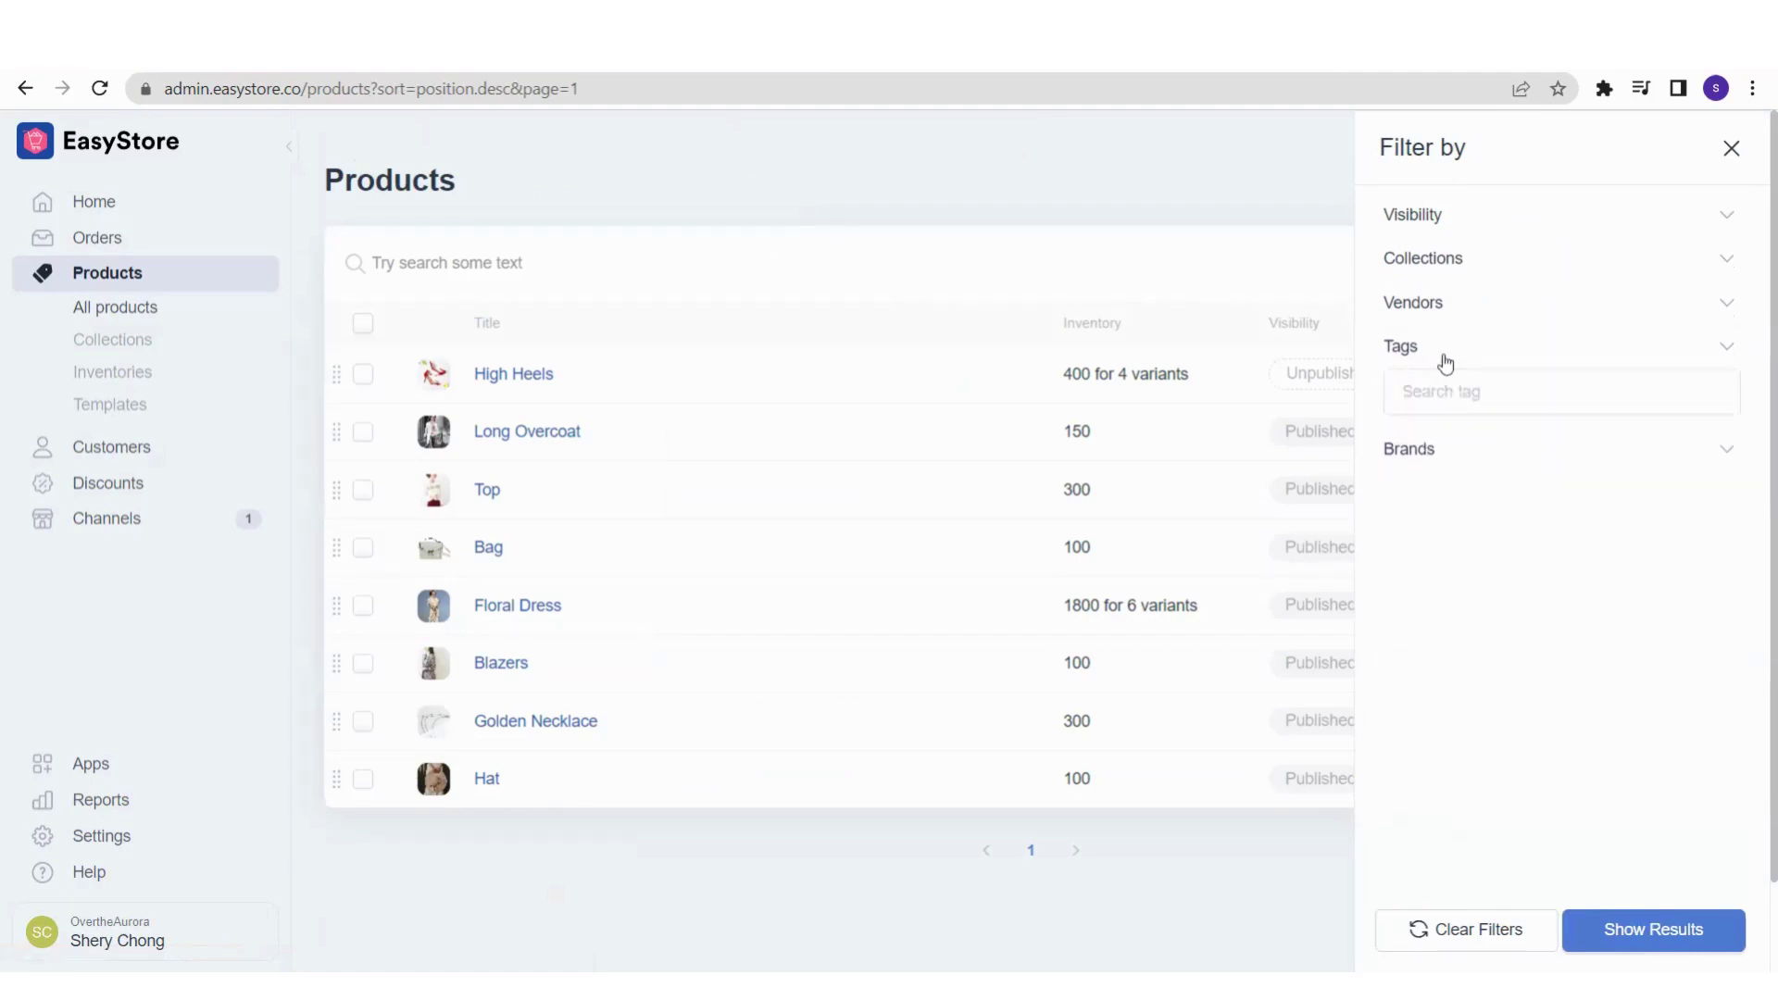
click(1448, 358)
Filter the product list to show only products of the AURORA brand
click(1451, 404)
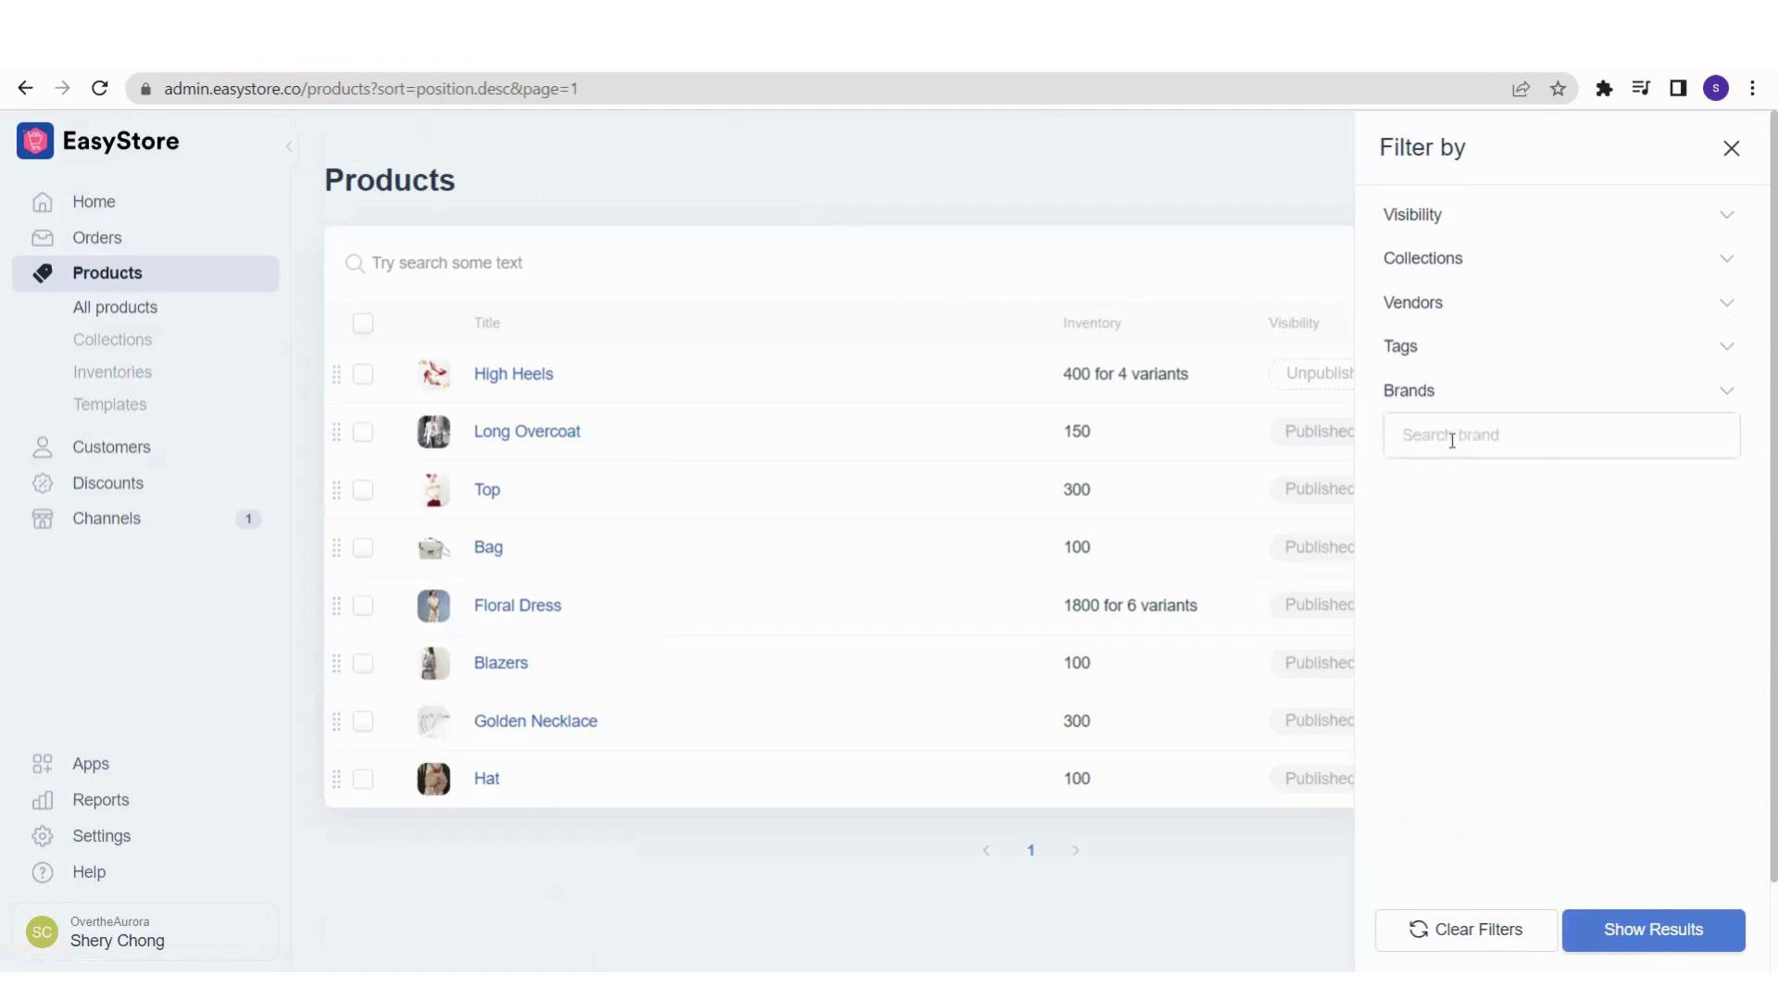
click(1451, 439)
click(1444, 504)
click(1559, 615)
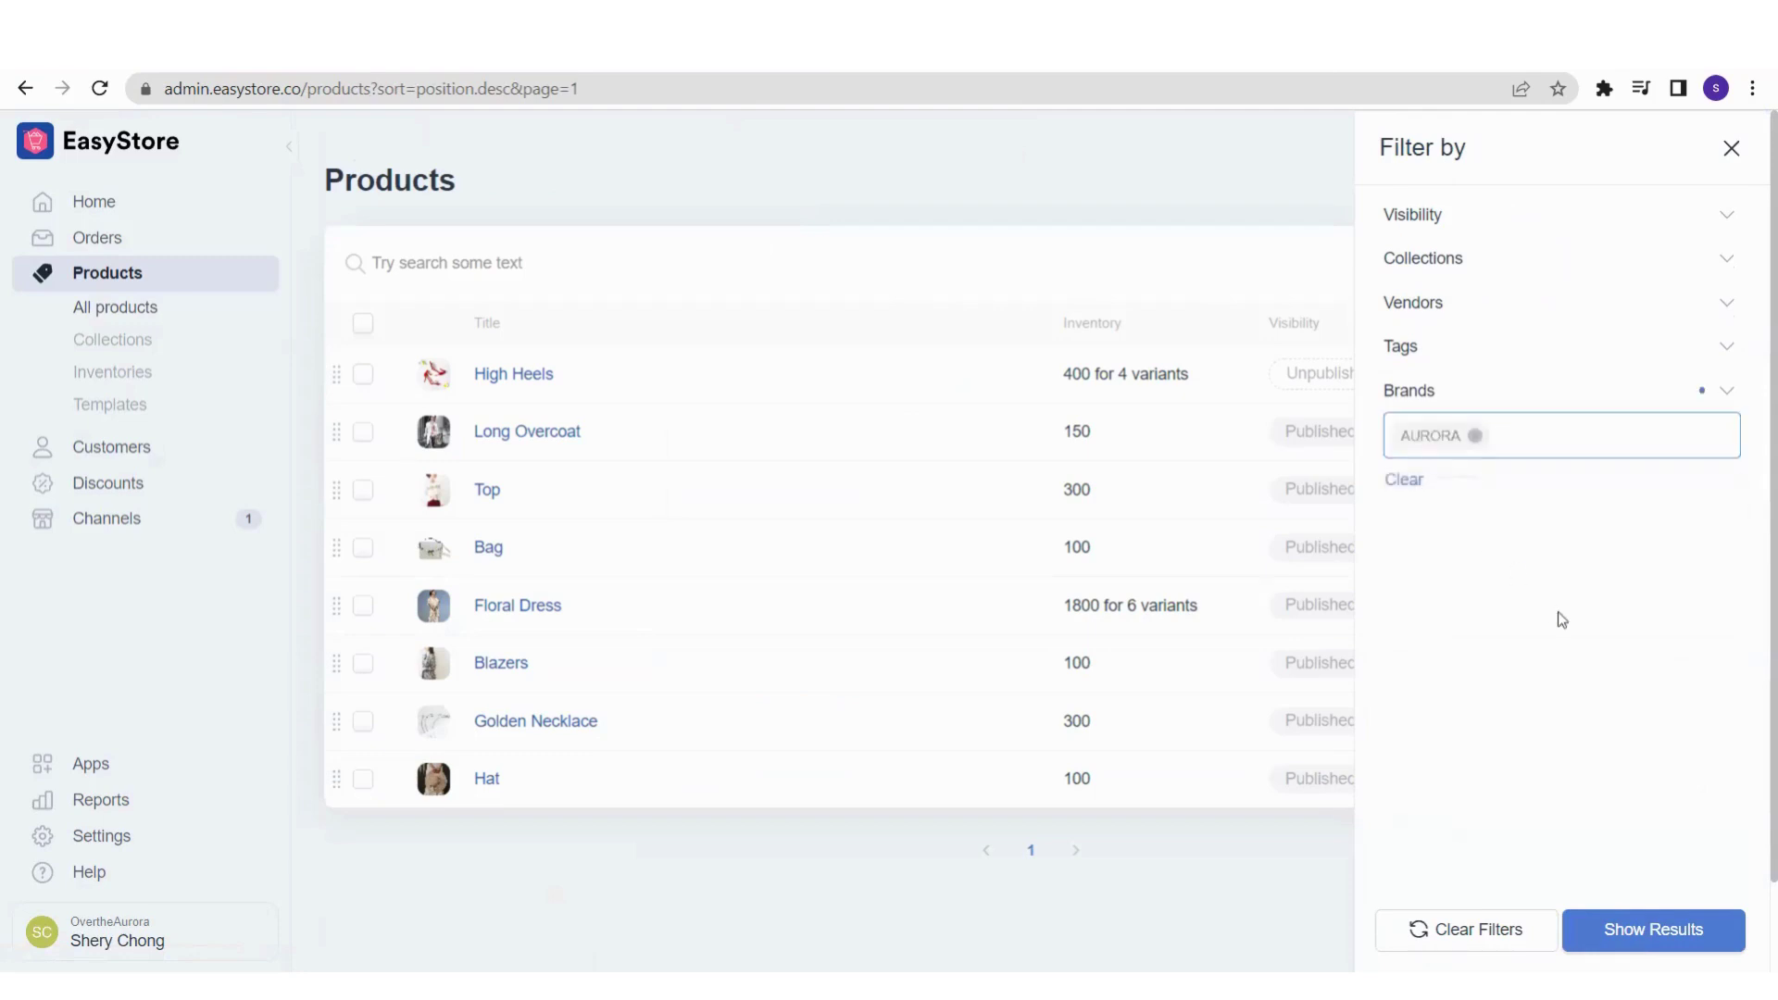
click(1636, 930)
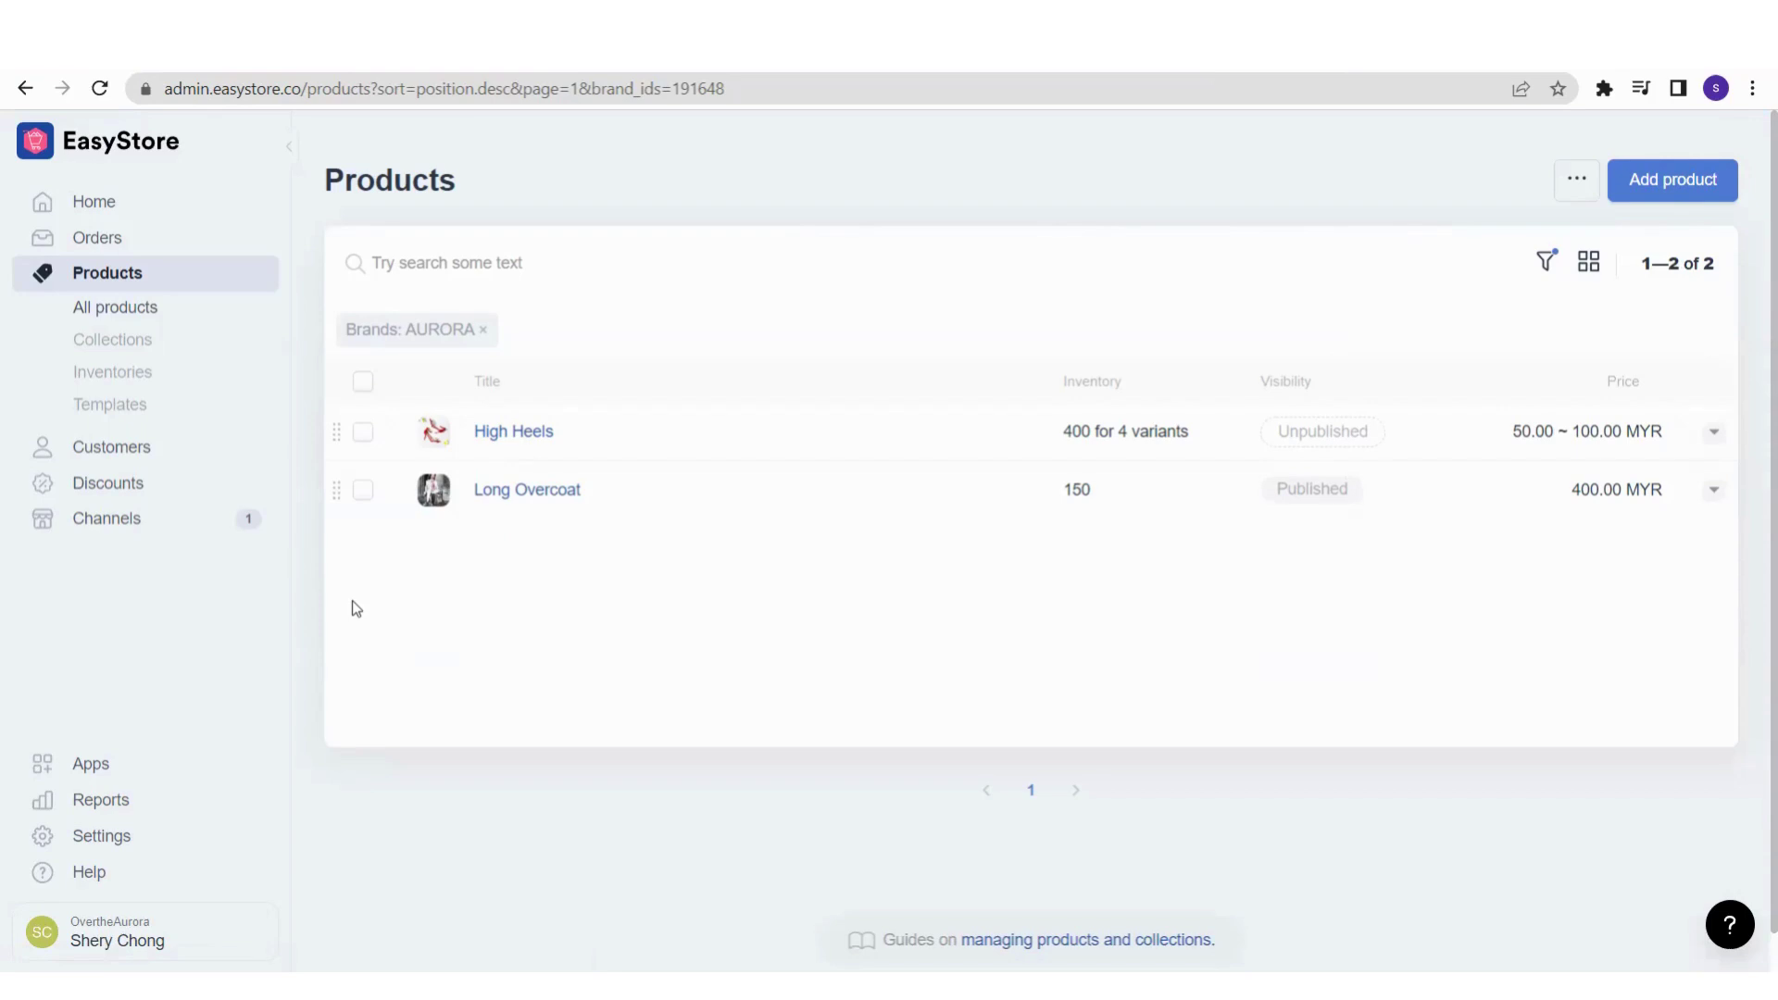
Open High Heels from the filtered list and save it, returning to the list of all products
click(512, 431)
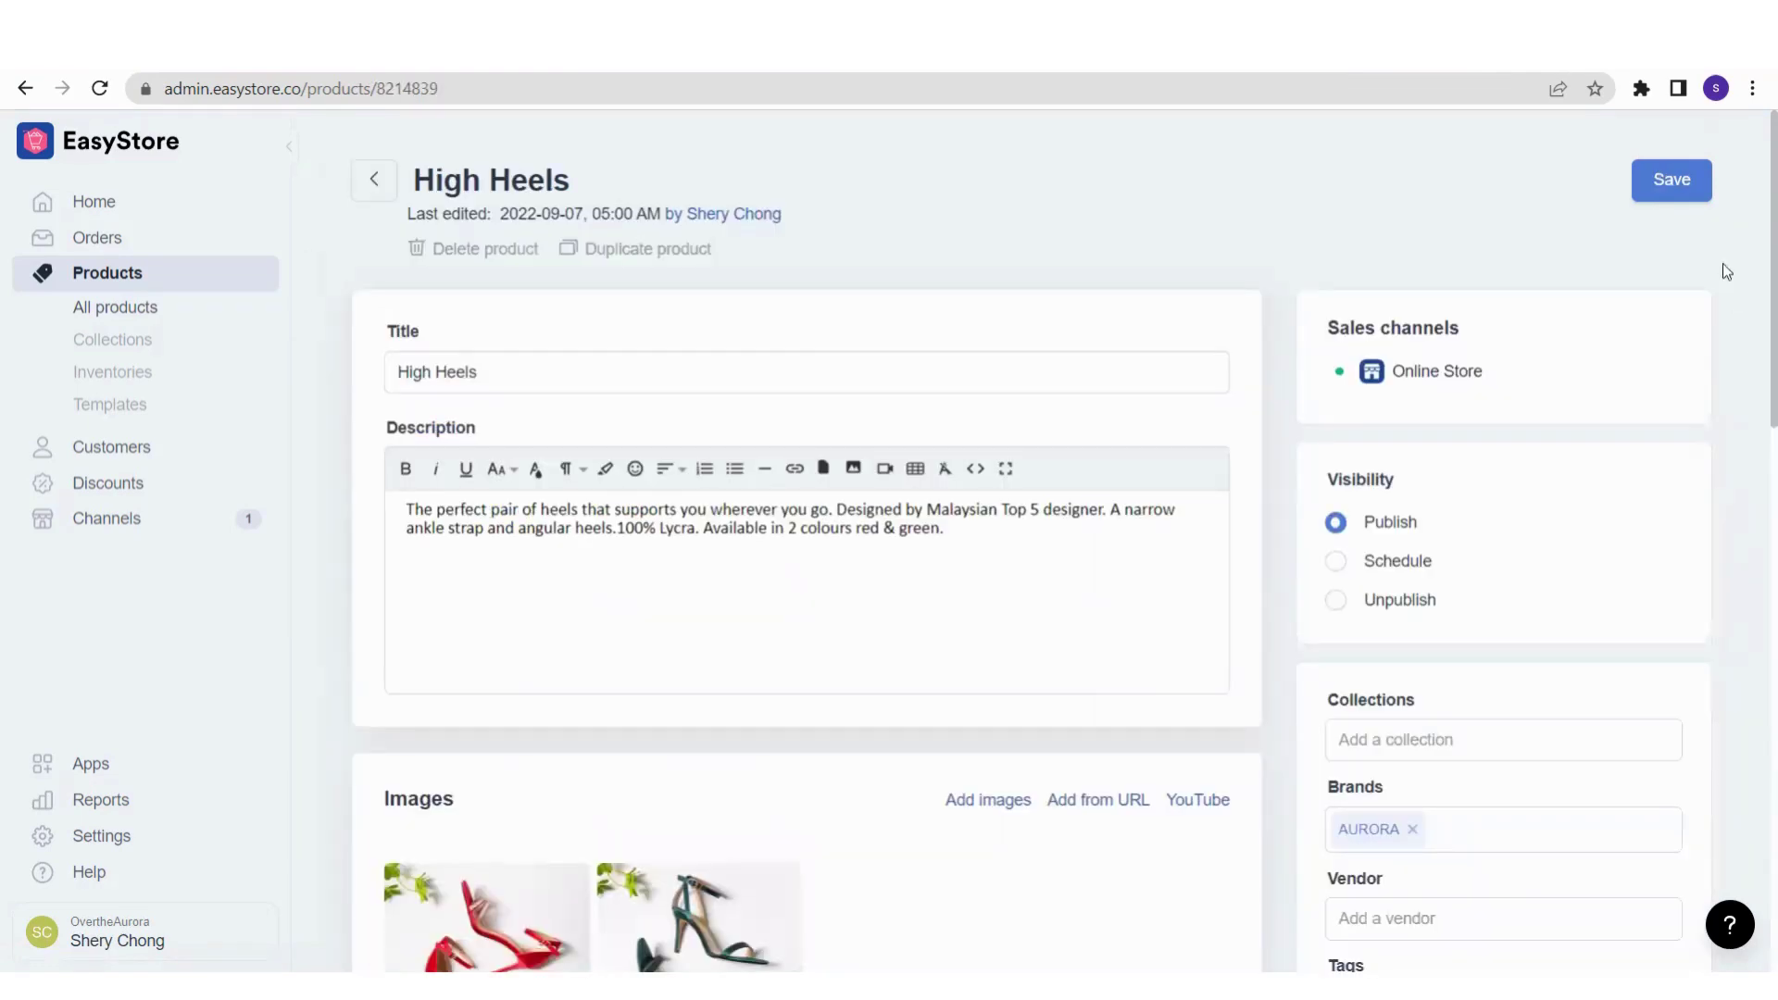
click(1673, 192)
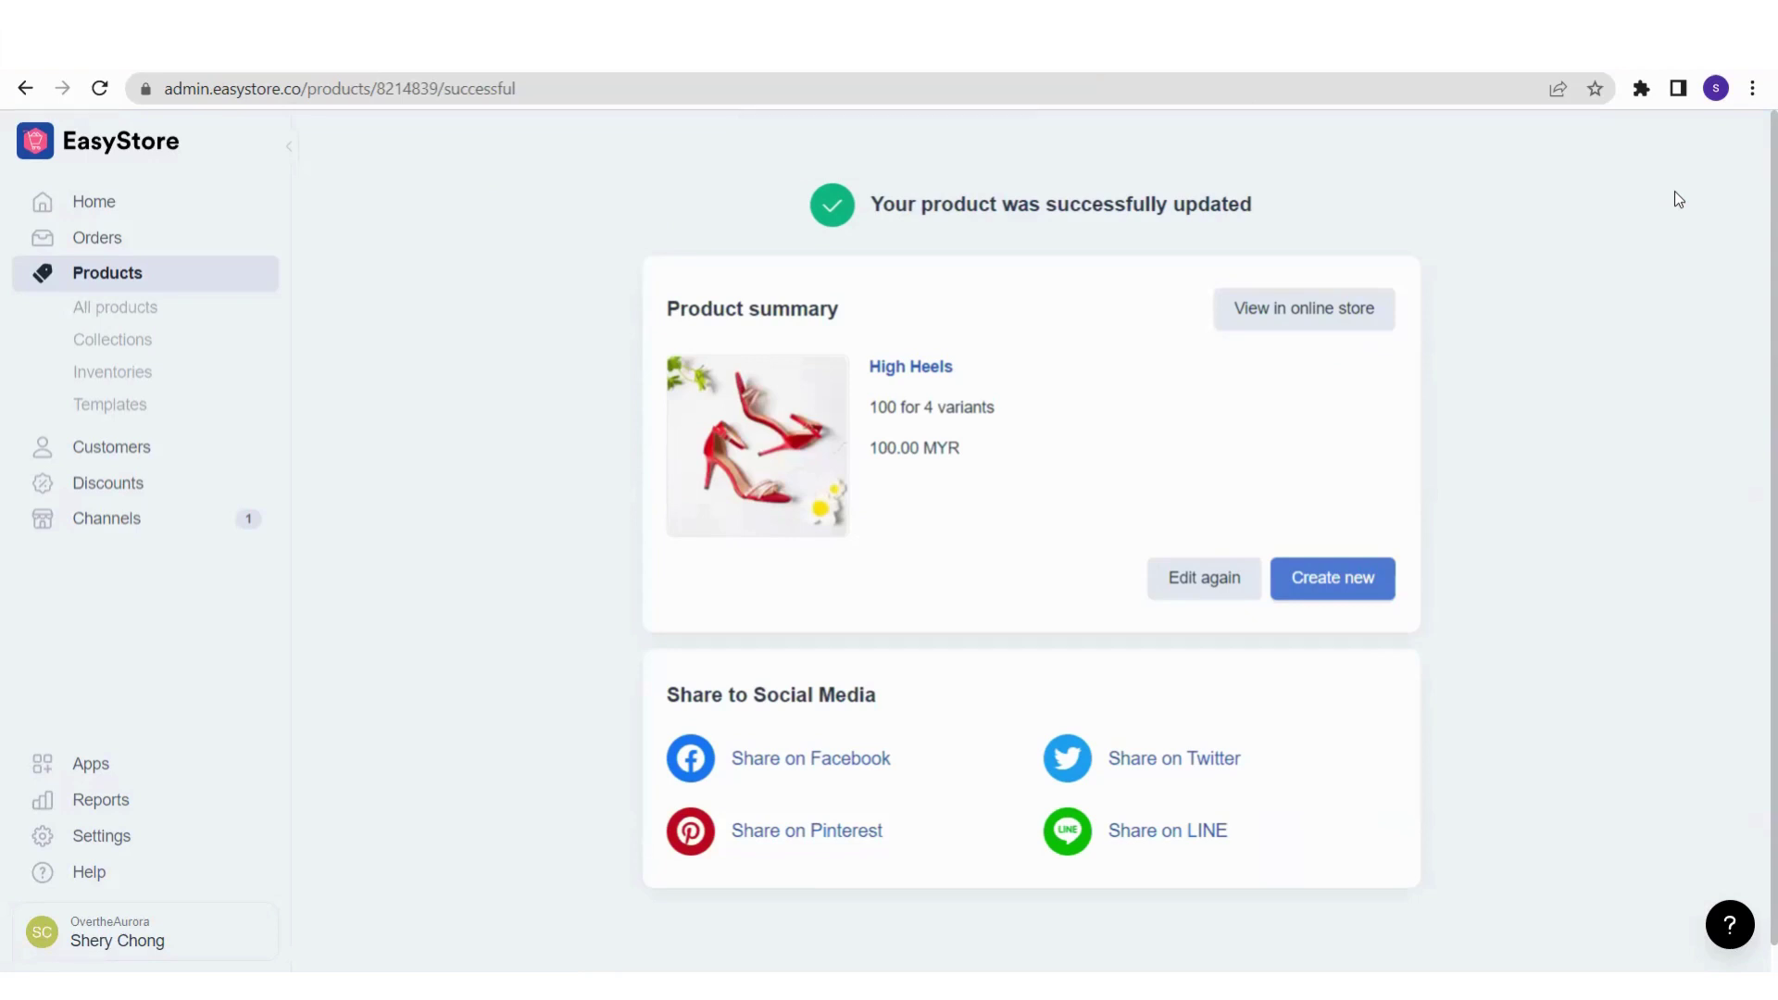
click(118, 300)
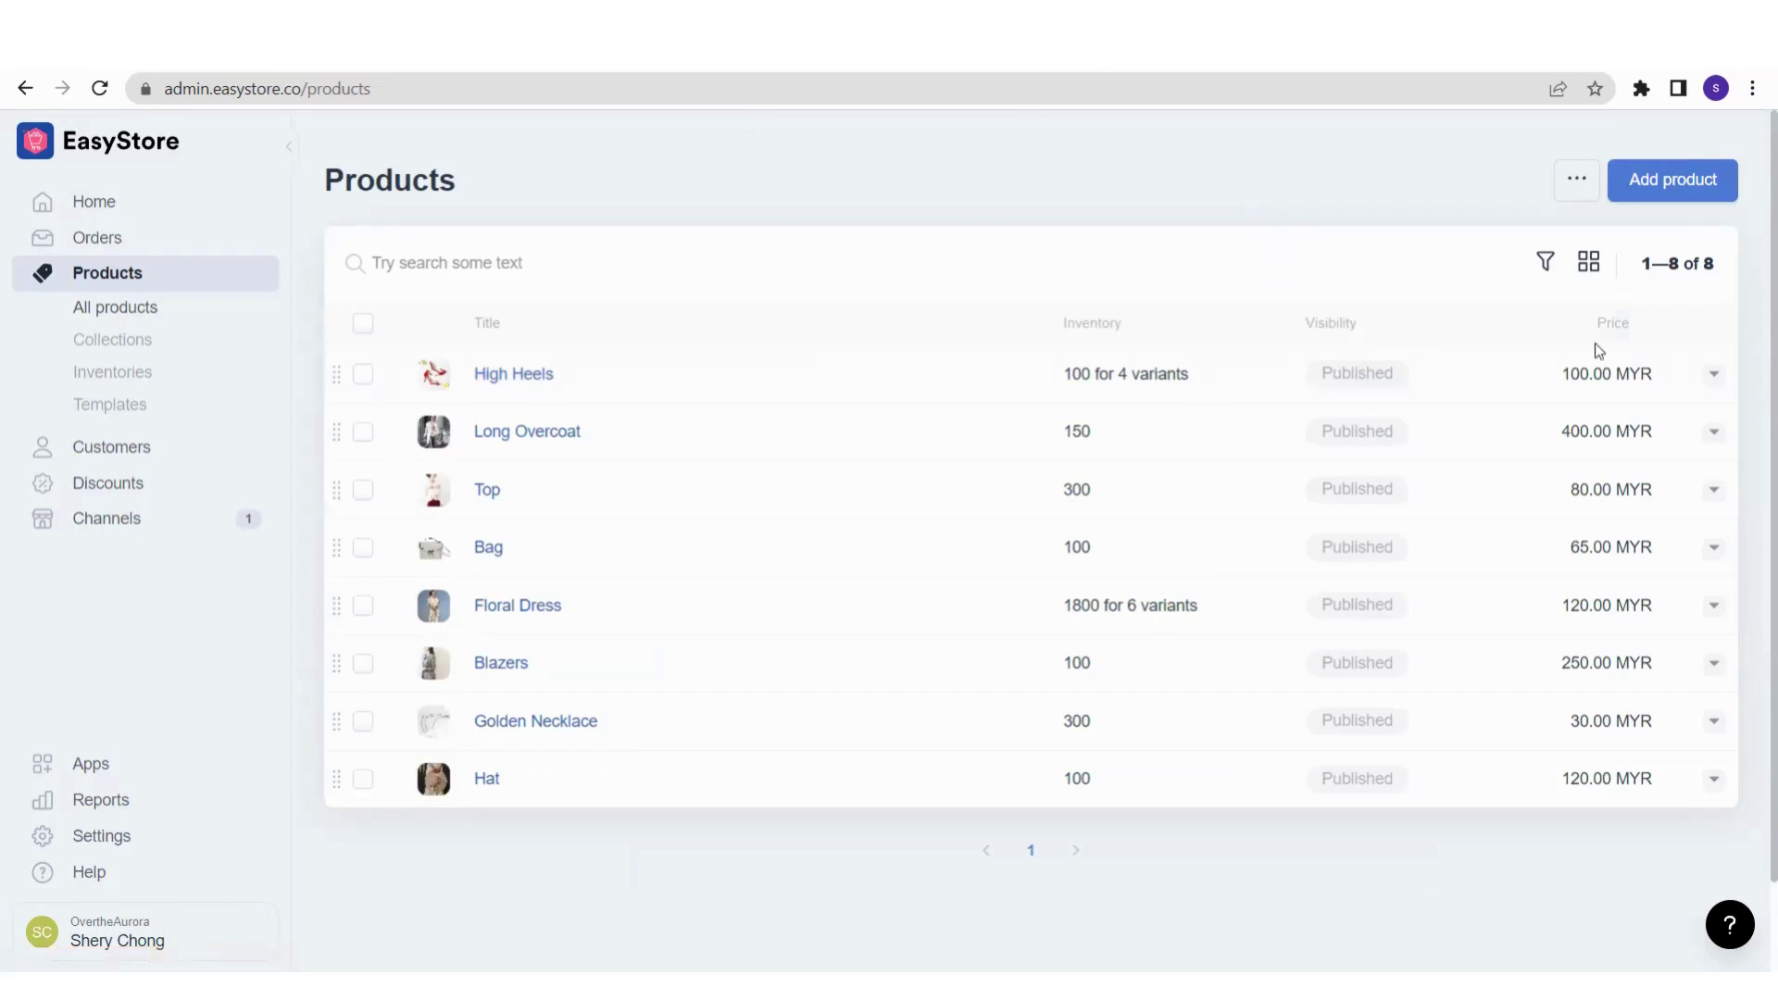
Reopen the High Heels product and review its variant quantities, variant settings, search engine listing and visibility
click(528, 383)
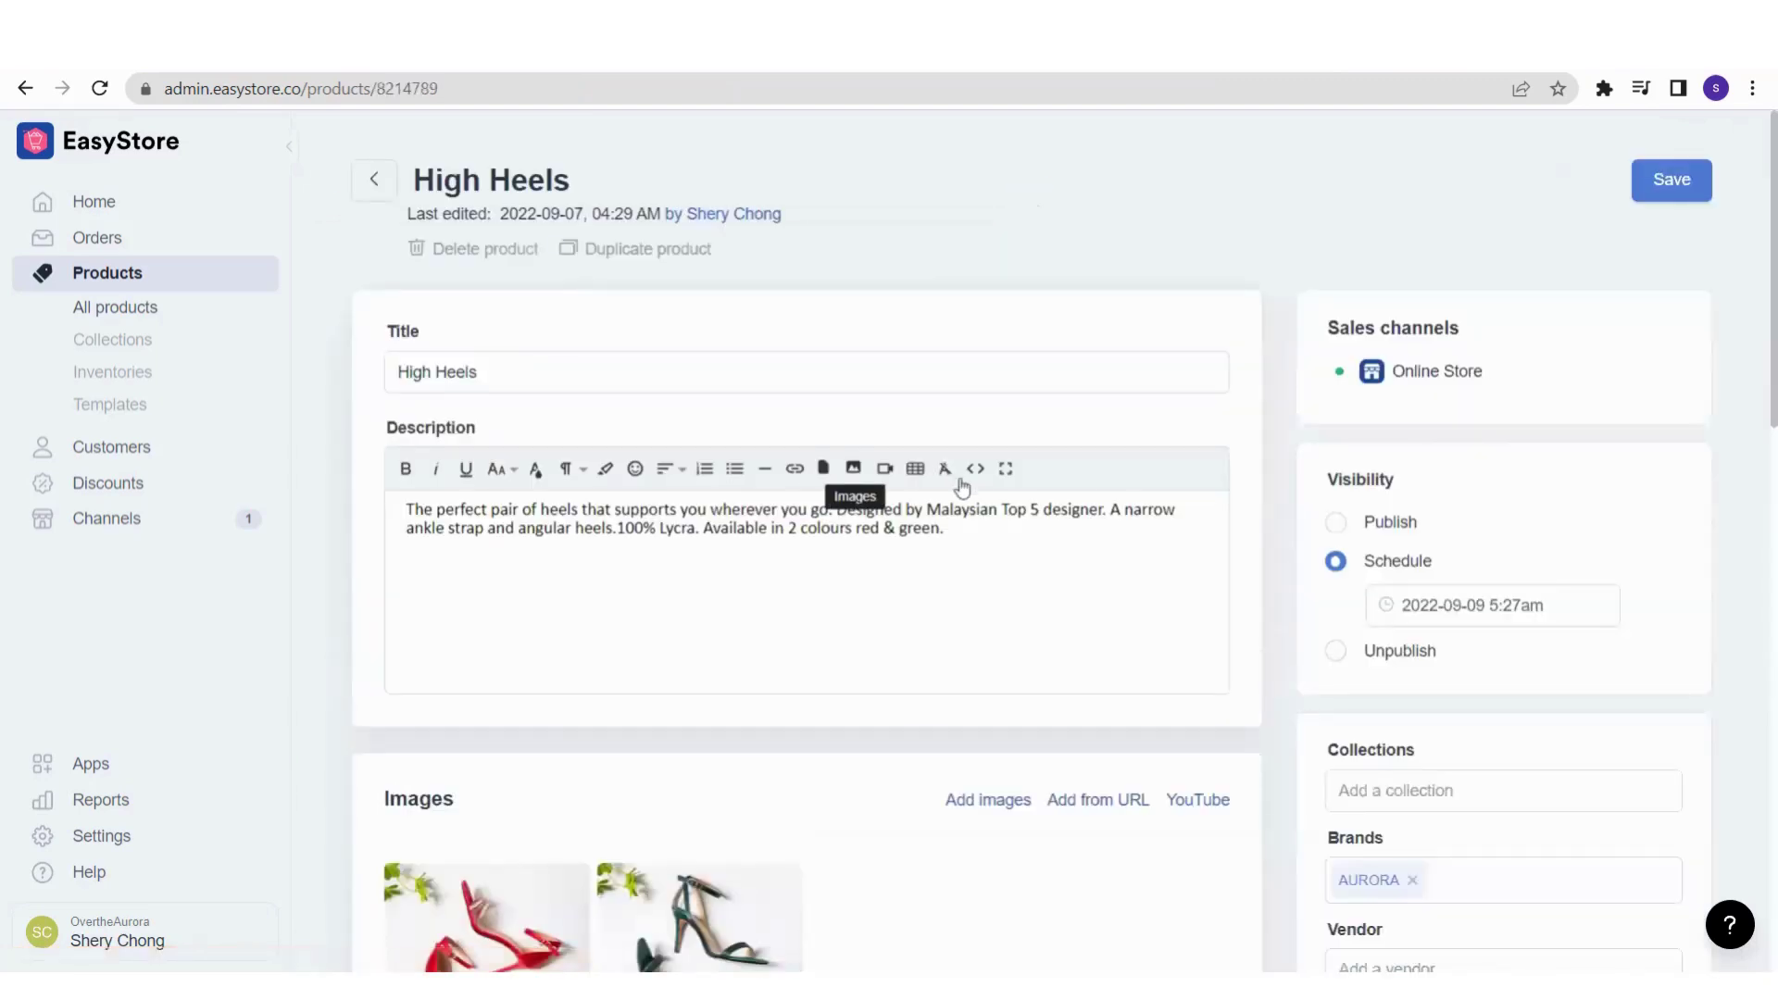
scroll(1185, 611, down, 15)
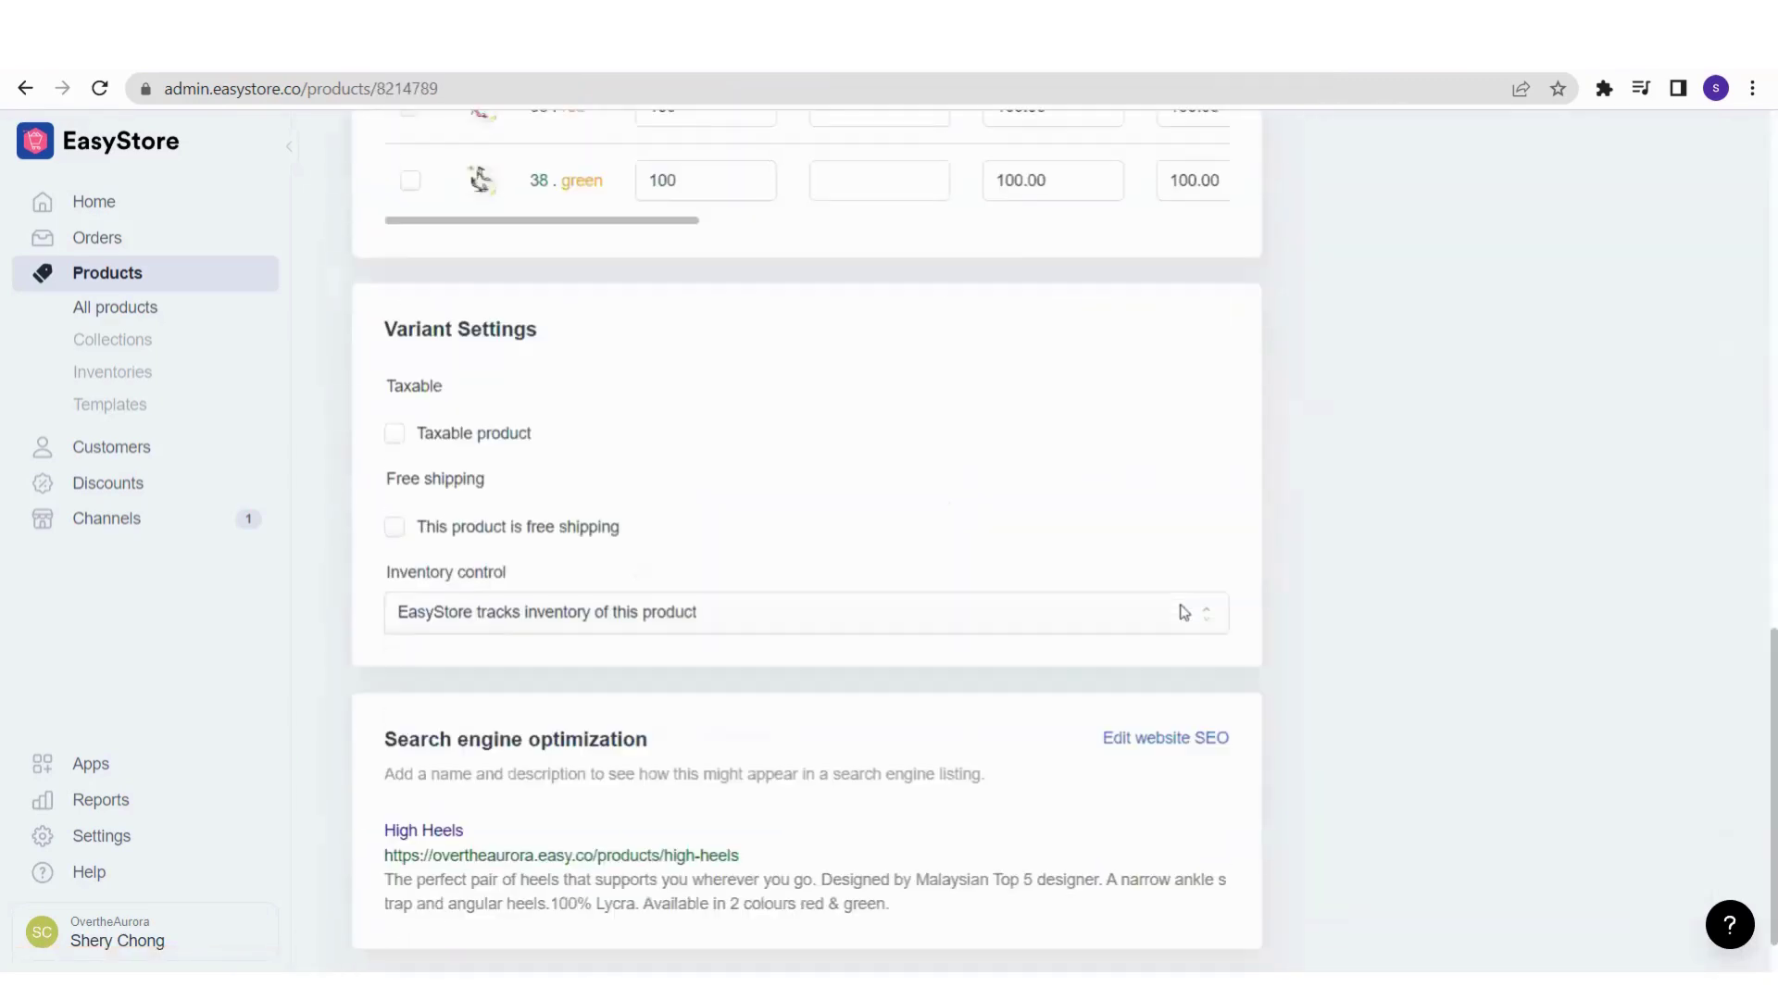
scroll(1176, 611, up, 4)
drag(691, 618, 623, 618)
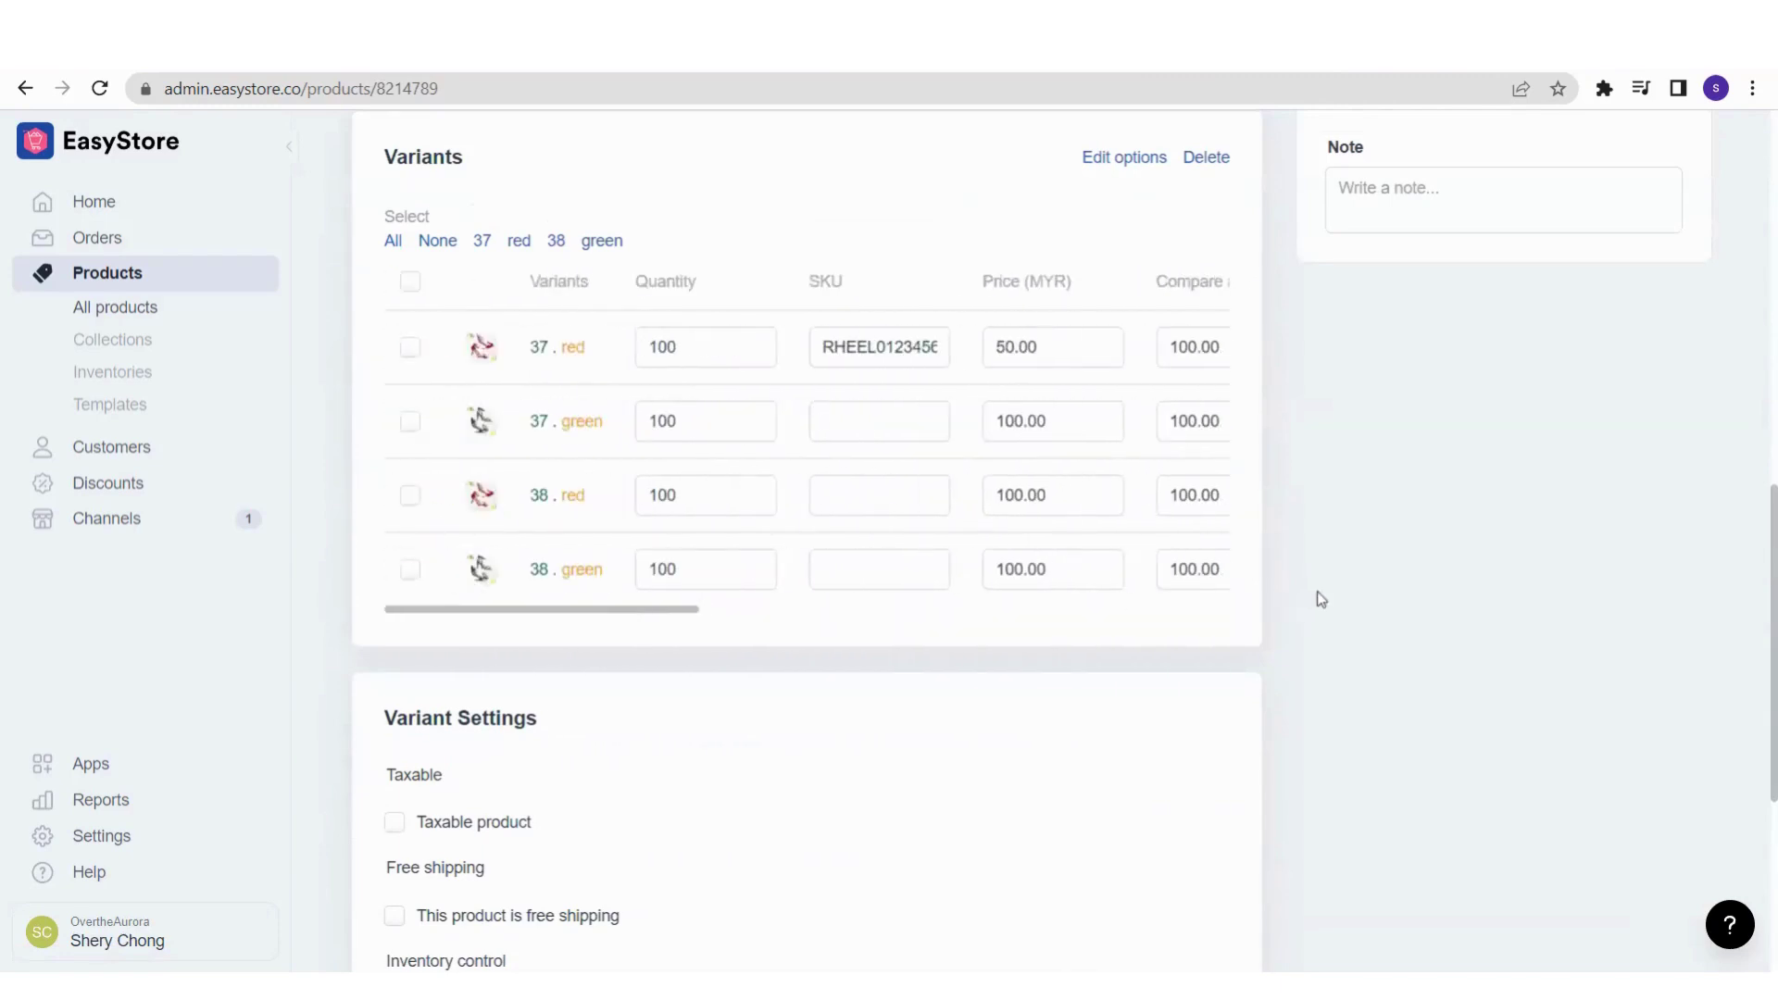
scroll(1424, 613, down, 5)
scroll(1376, 653, up, 15)
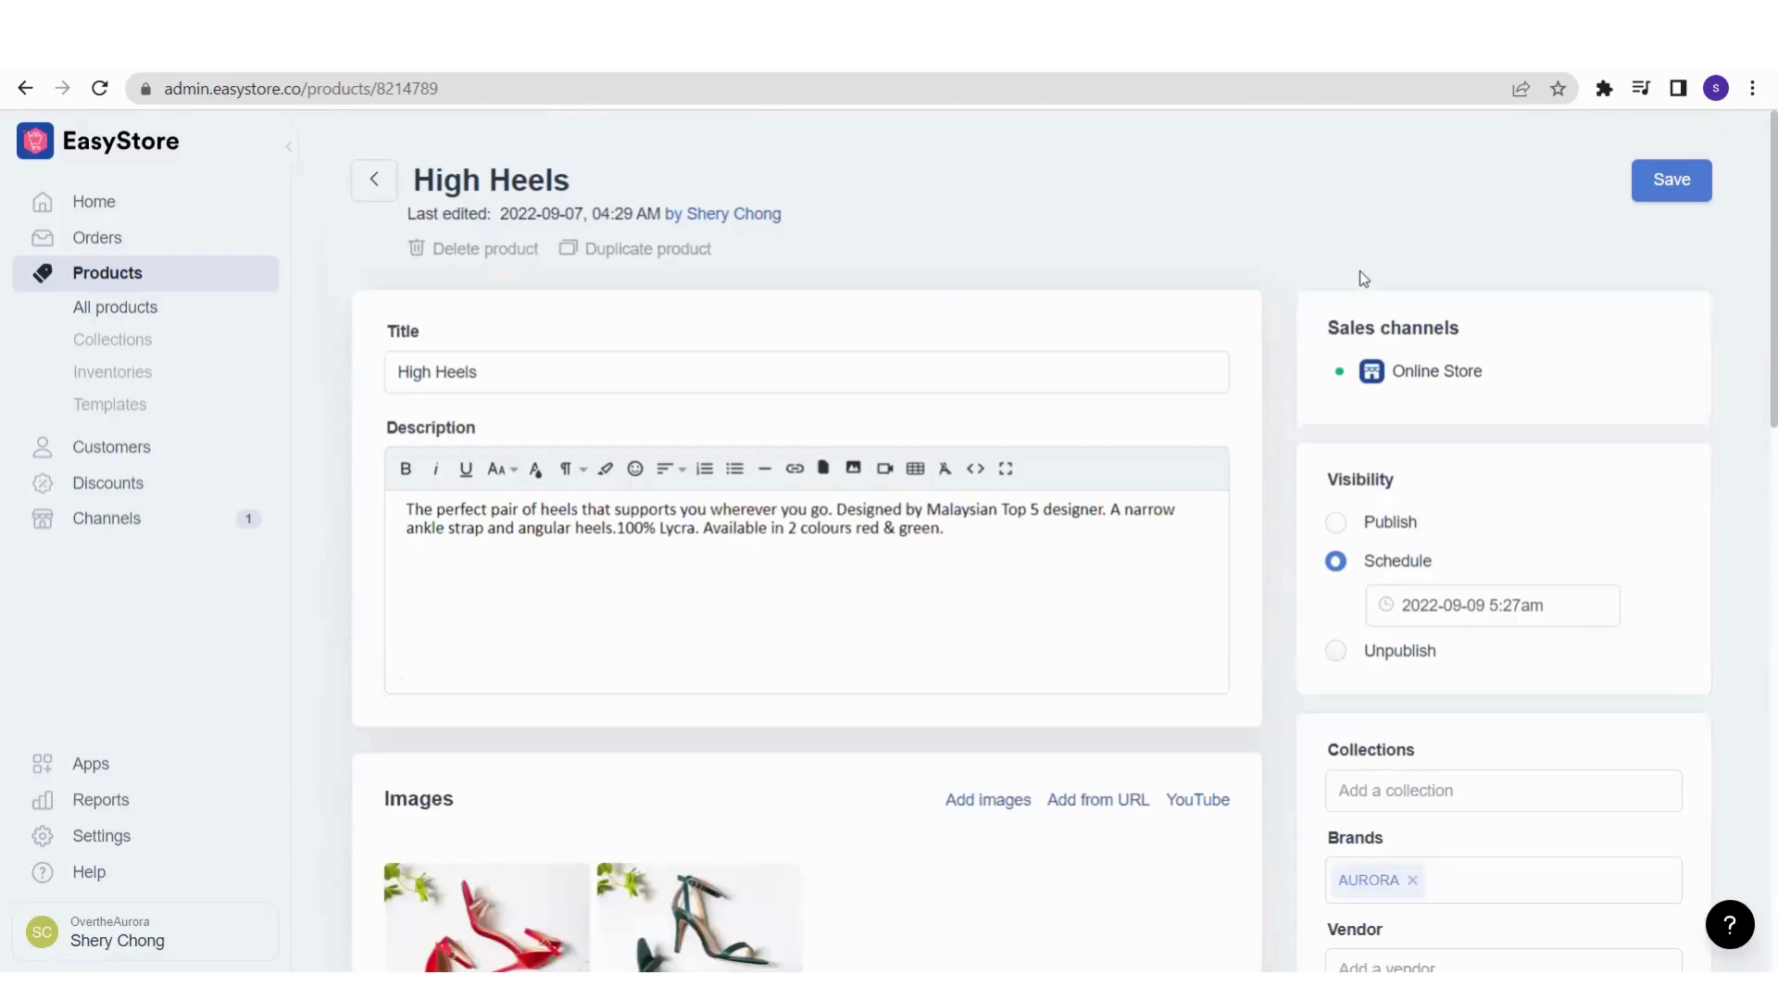
Check the sales channels the High Heels product is offered on and save the product
drag(1325, 329, 1463, 326)
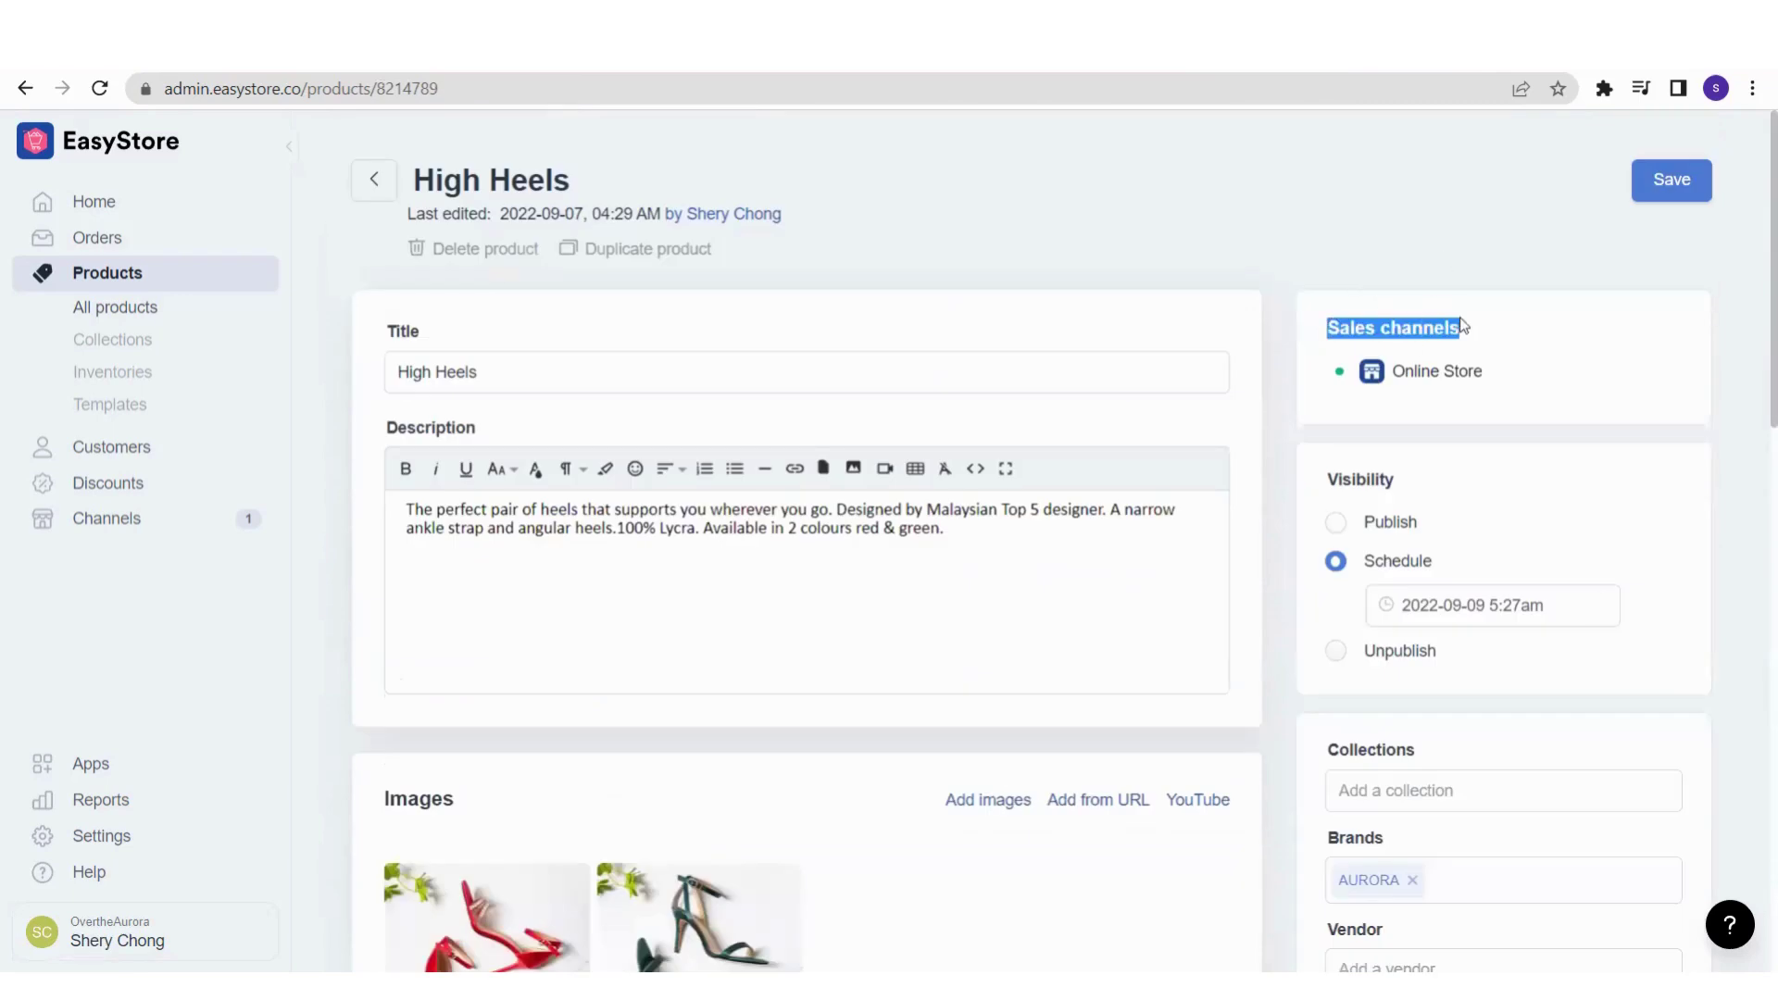
click(1444, 246)
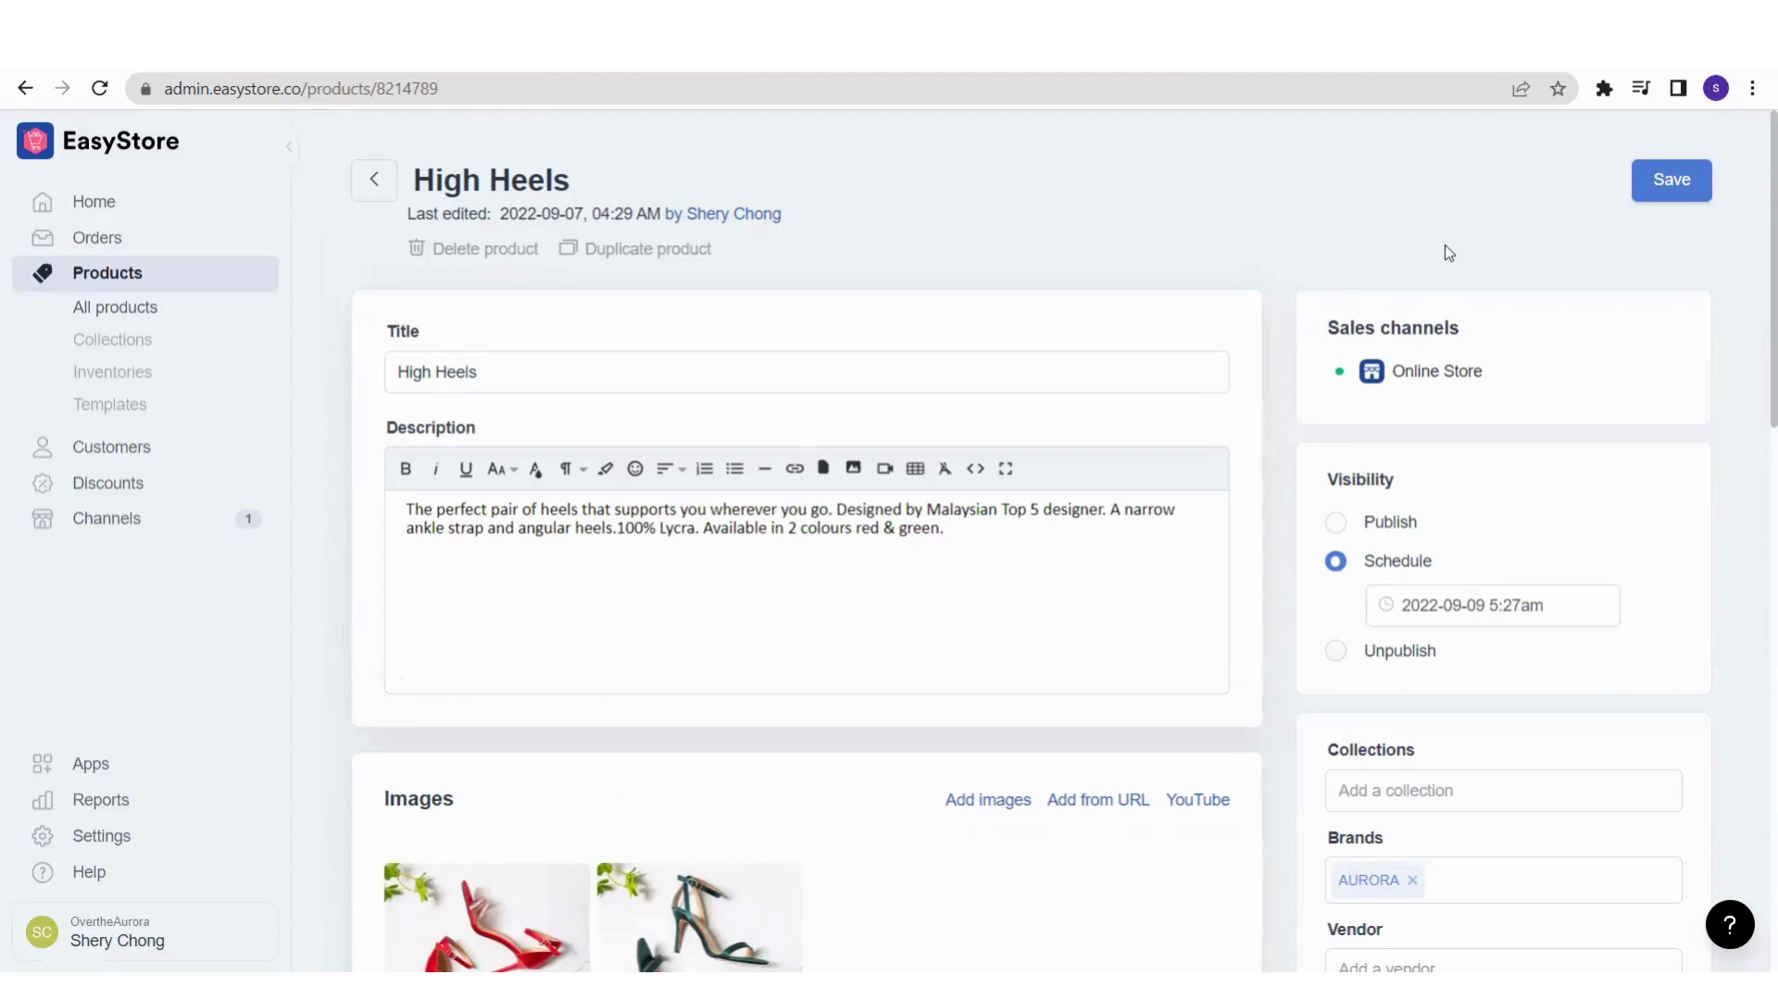
drag(1486, 385, 1389, 379)
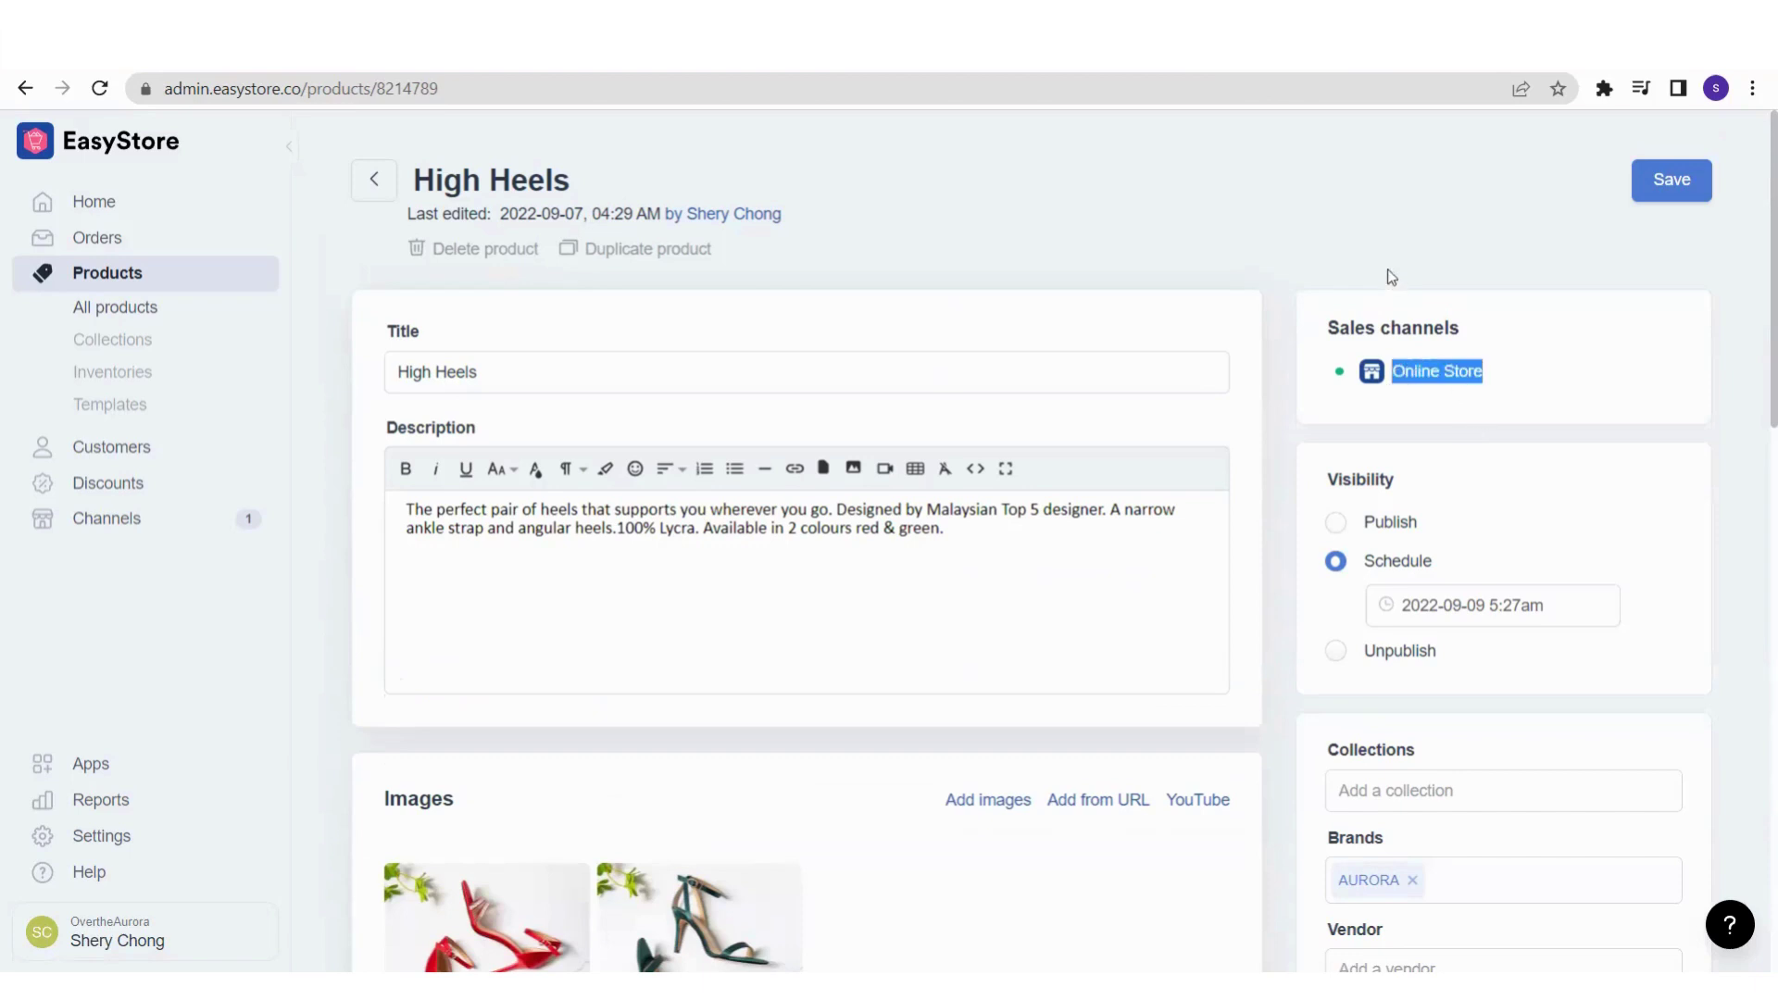
click(1651, 180)
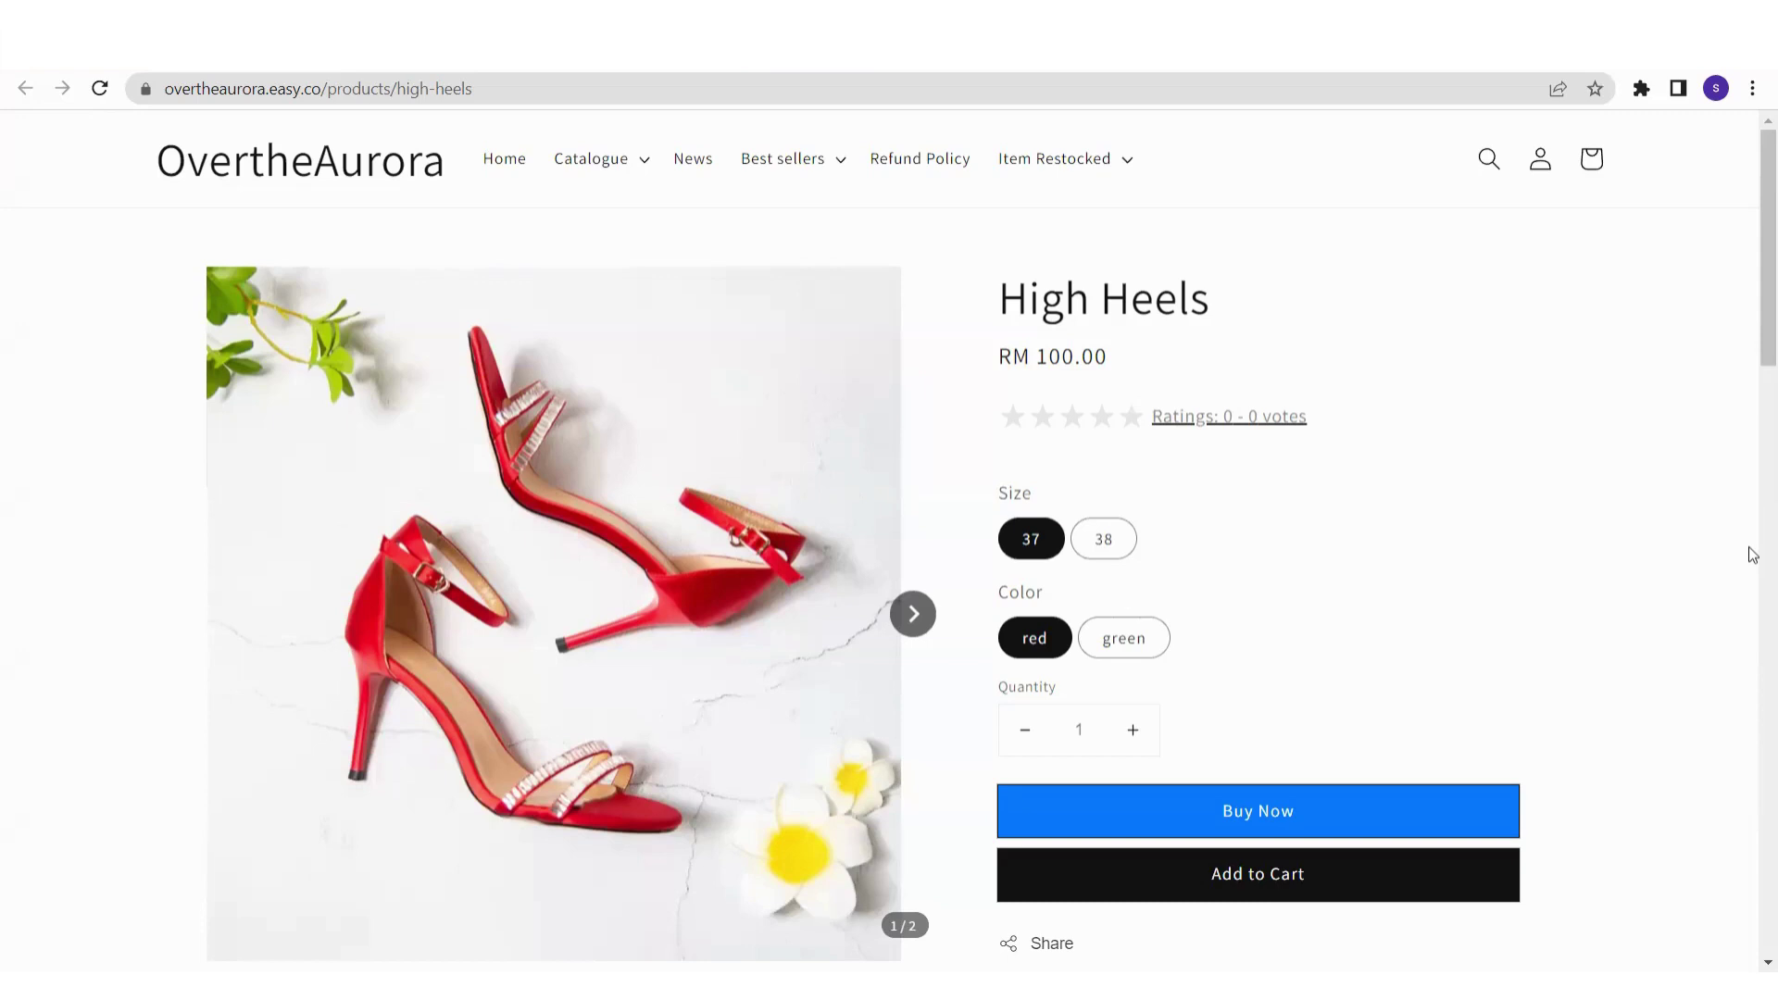
On the High Heels storefront page, choose size 38 in green and raise the quantity to 6
click(1115, 550)
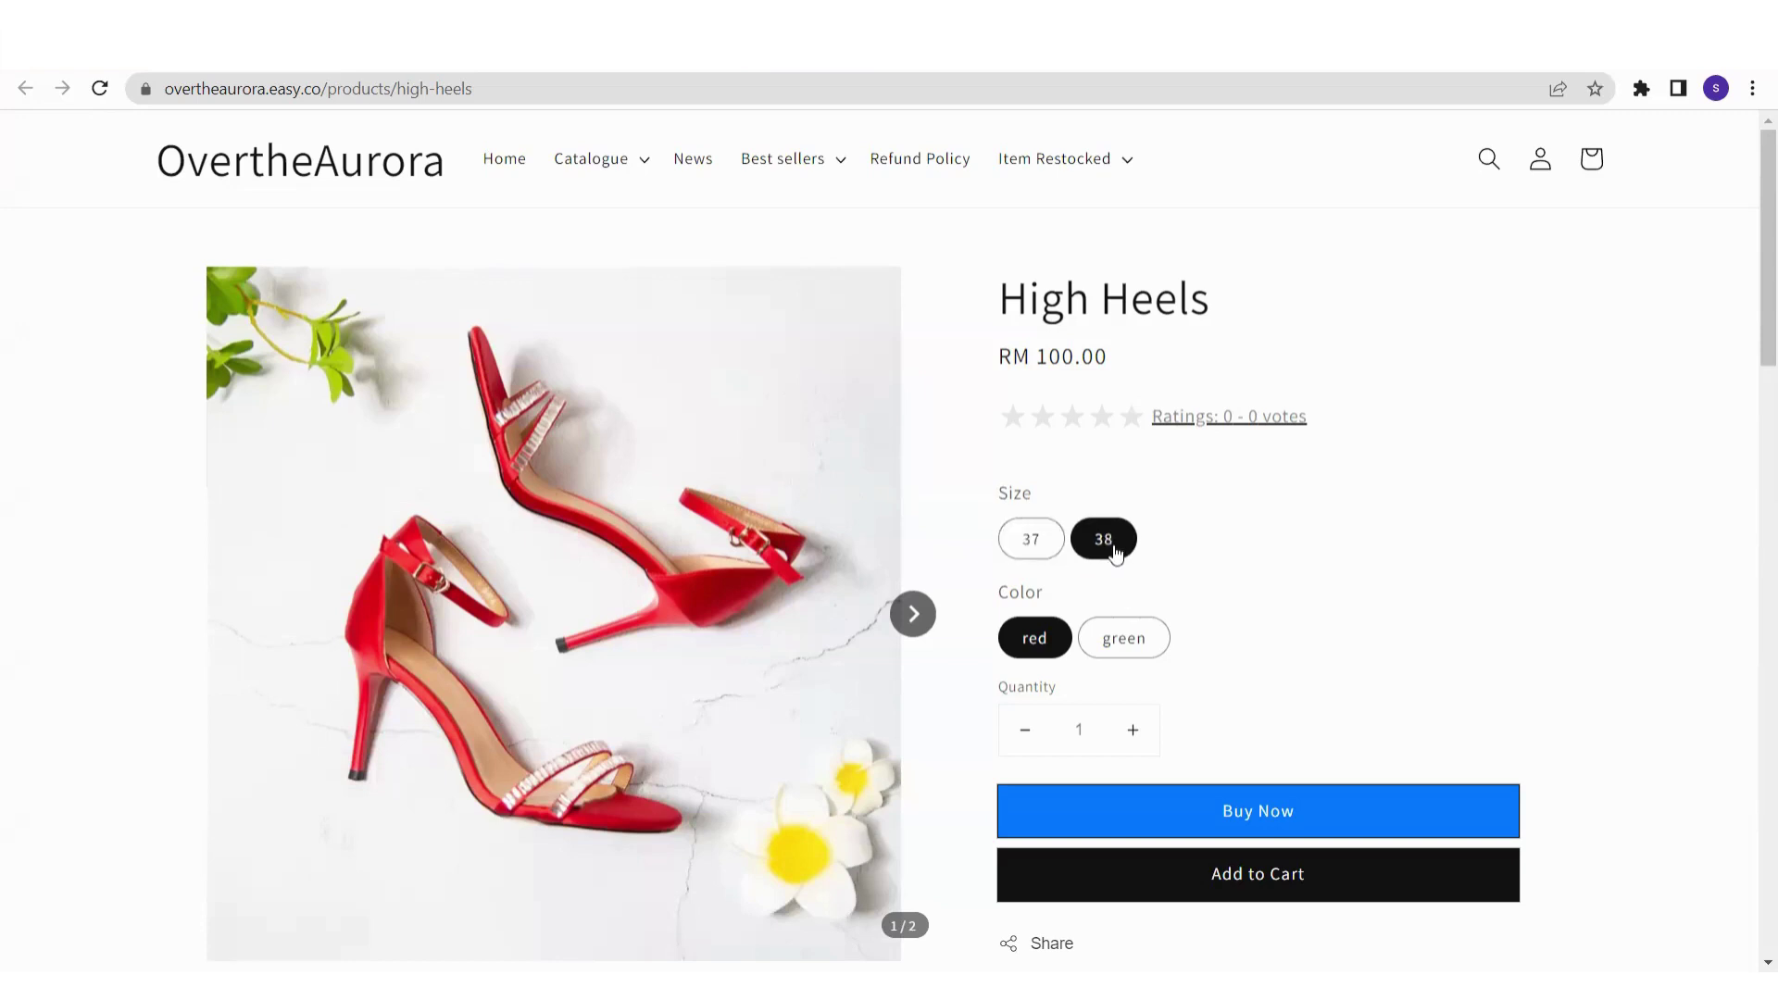
click(1119, 651)
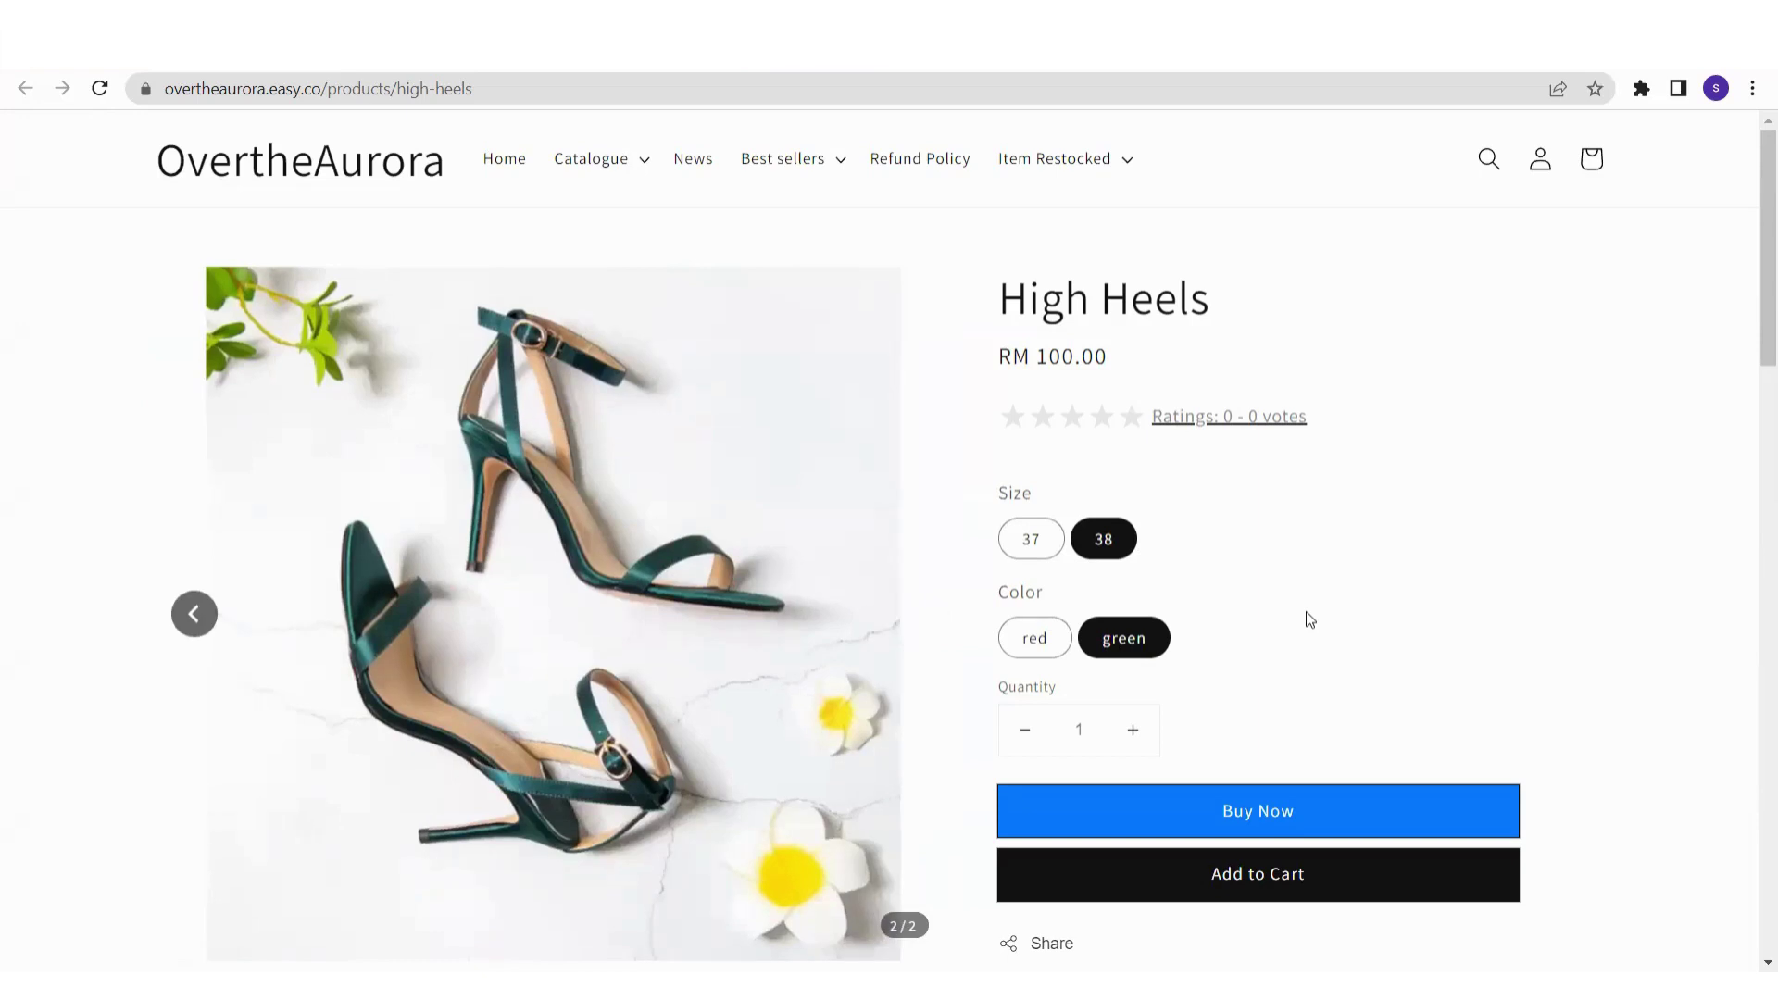
click(1131, 730)
click(1131, 730)
click(1131, 731)
click(1131, 730)
Read through the product description on the High Heels storefront page
scroll(1309, 675, down, 4)
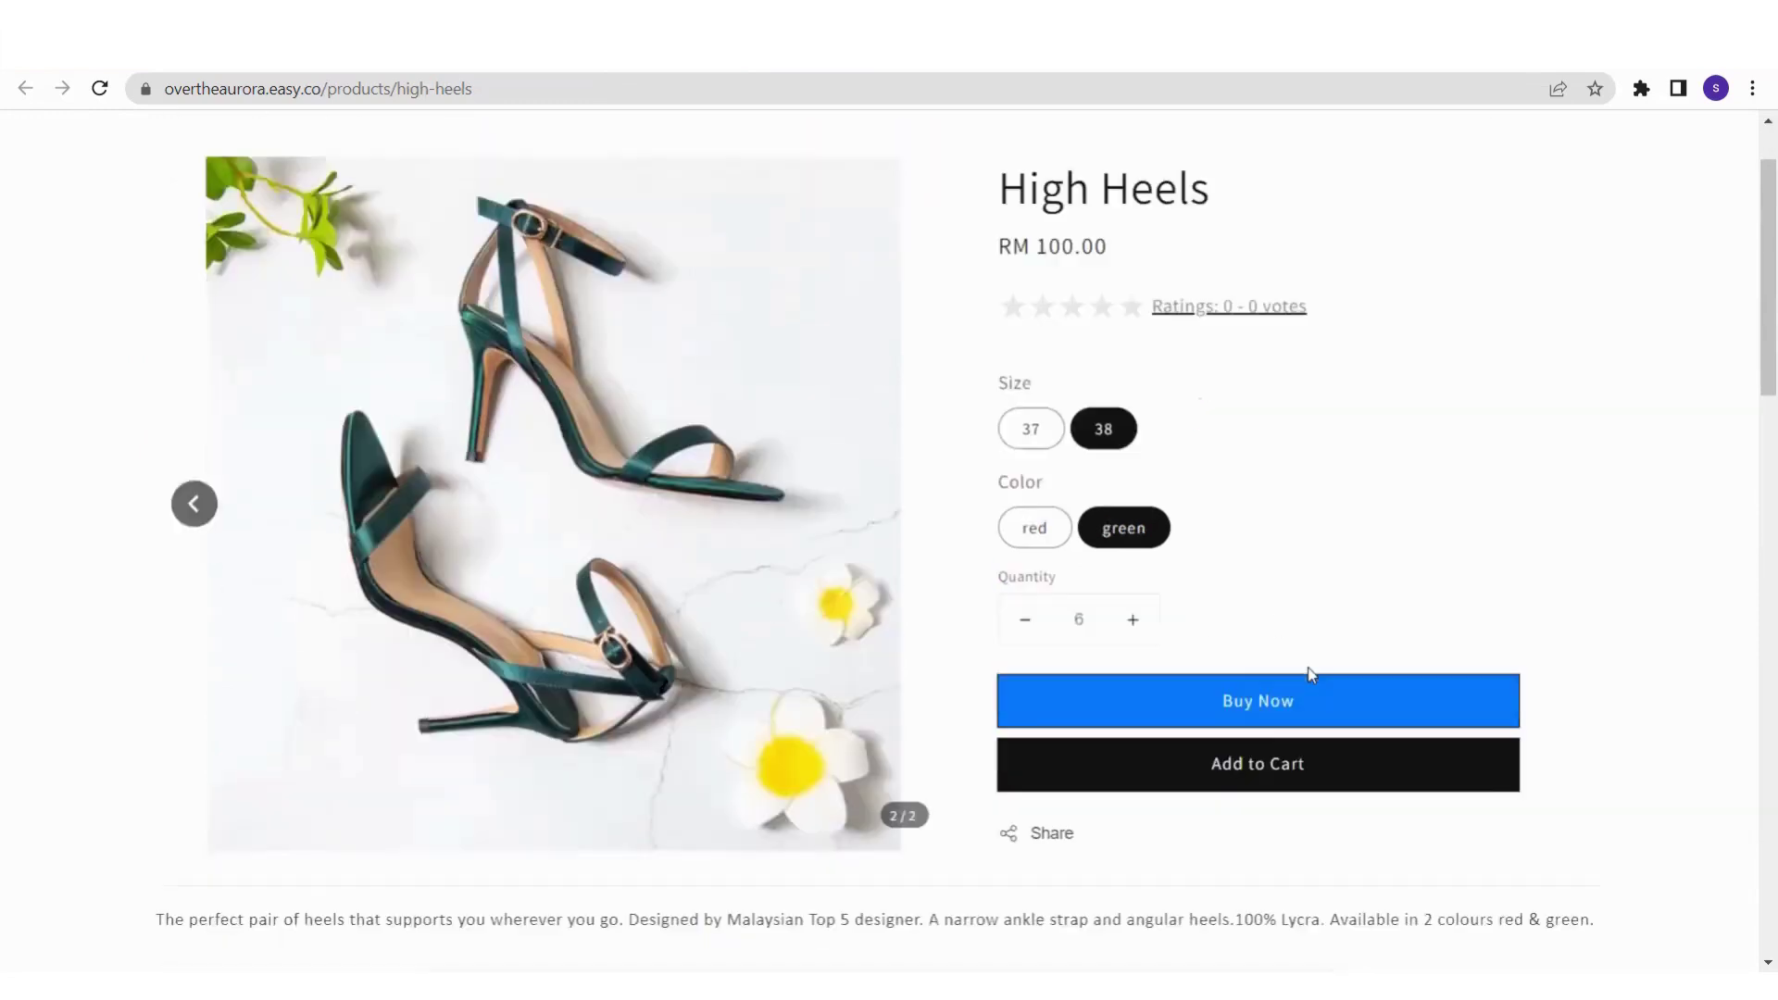
drag(83, 682, 1590, 640)
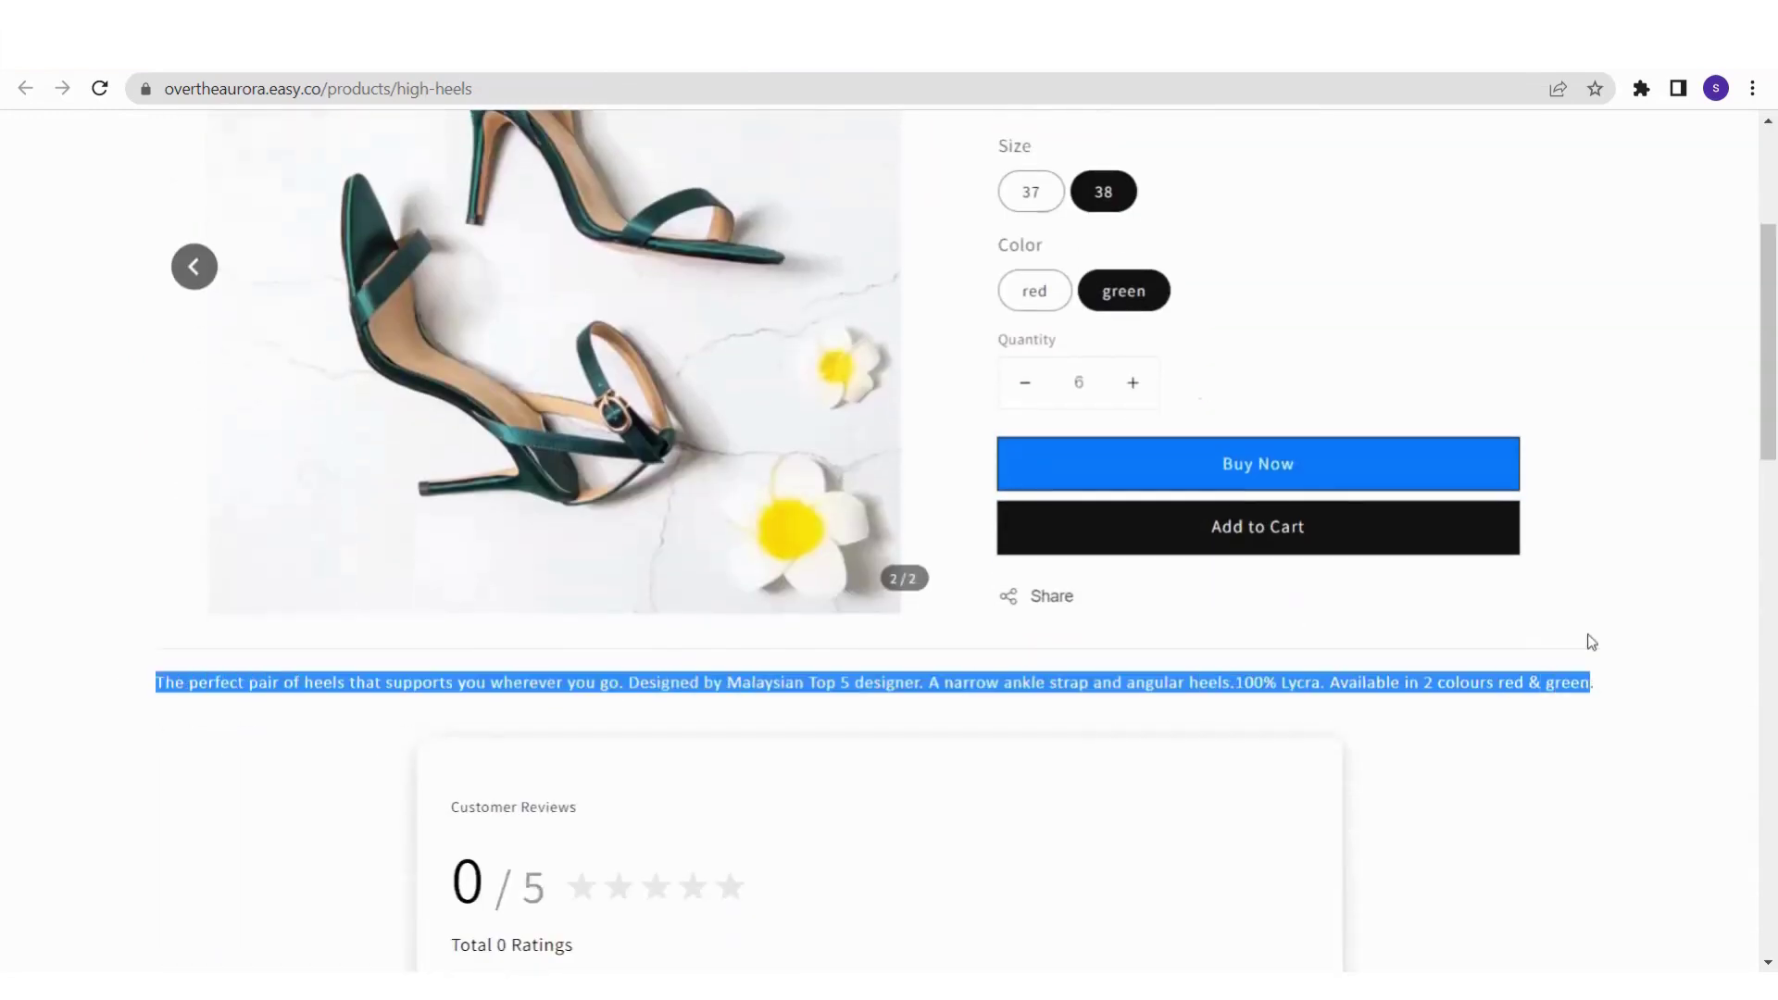
click(1293, 647)
scroll(1286, 659, up, 4)
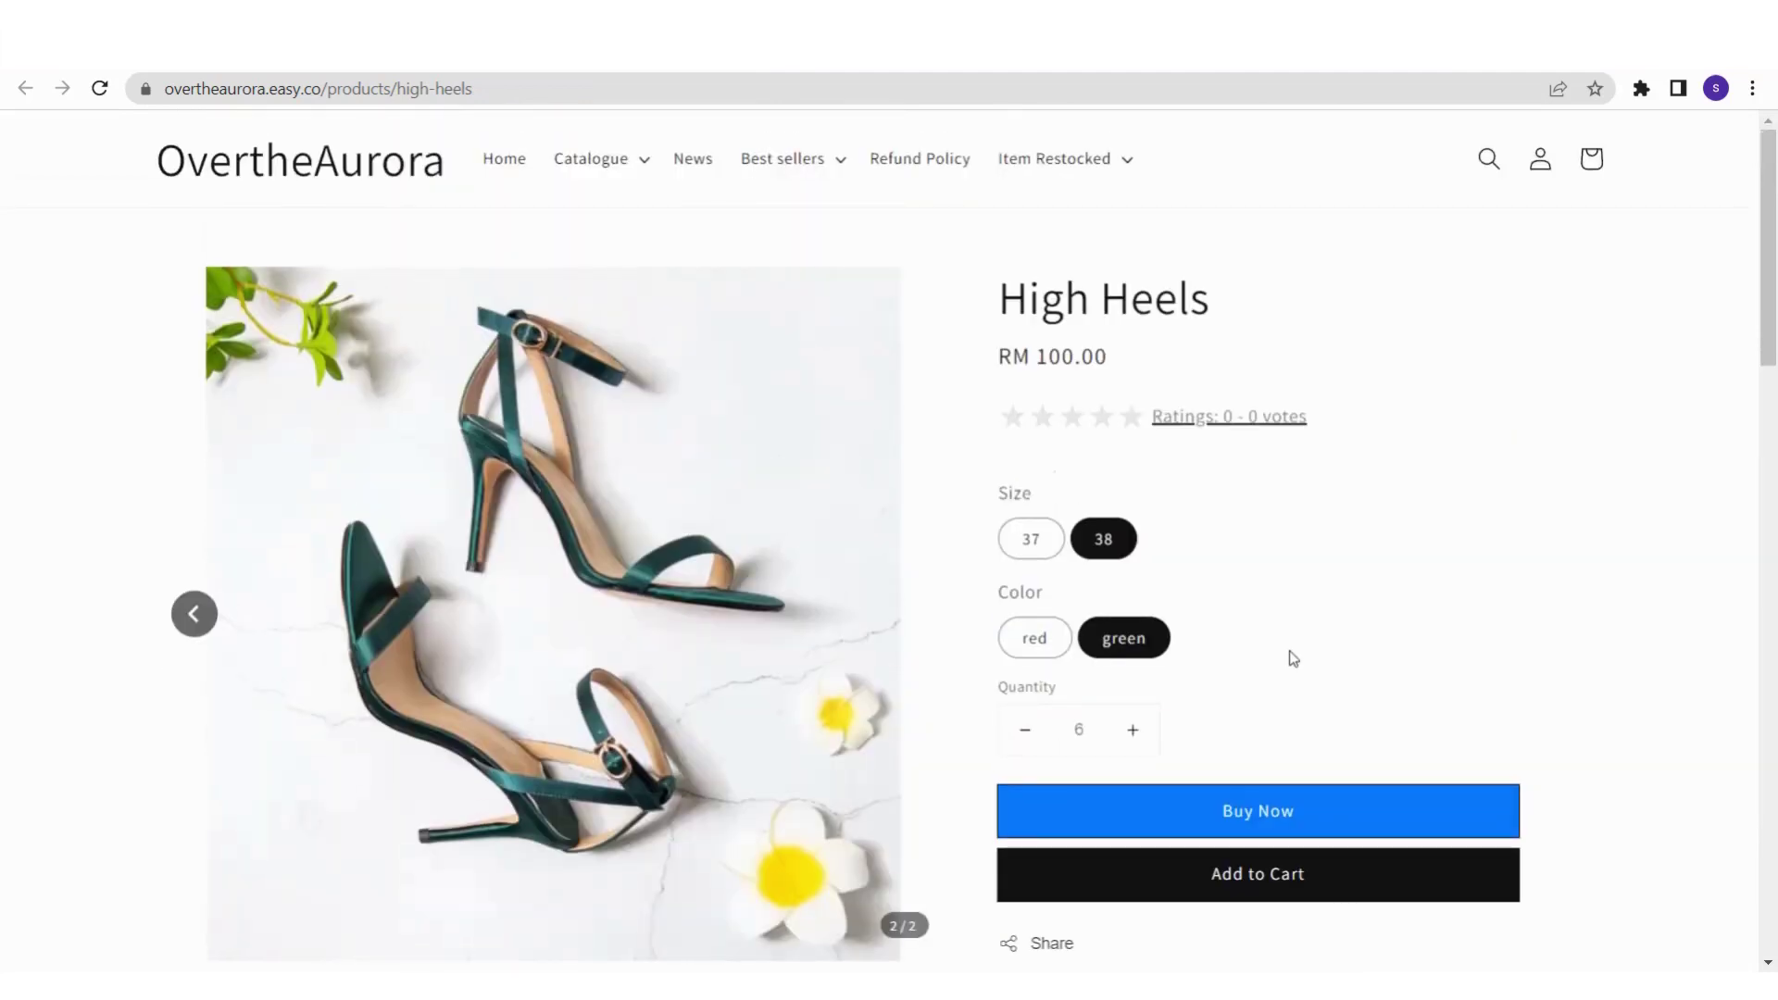